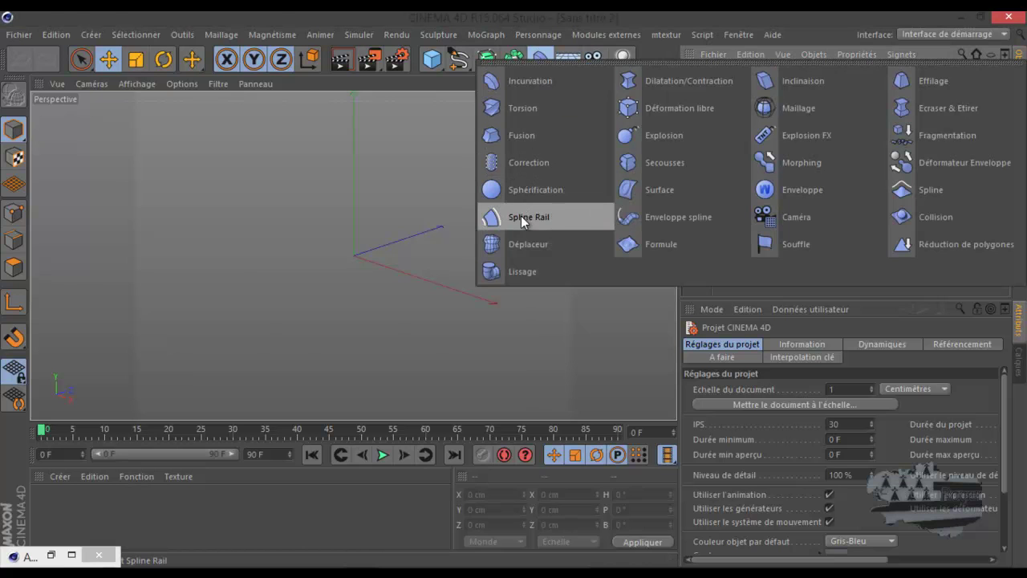
Add a Déplaceur deformer and a cube, and group them in one null with the Déplaceur above the Cube
left_click(519, 244)
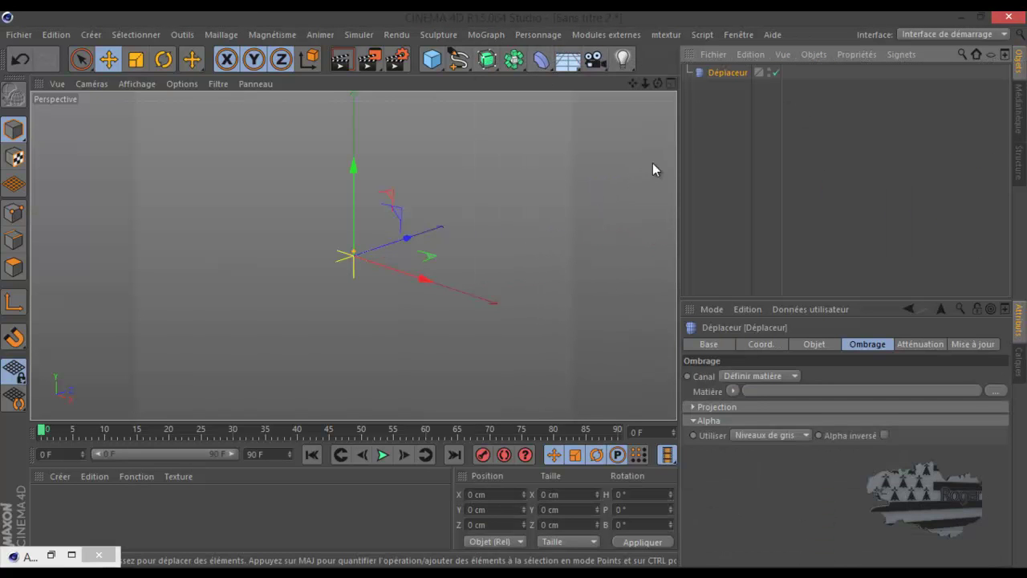
left_click(432, 61)
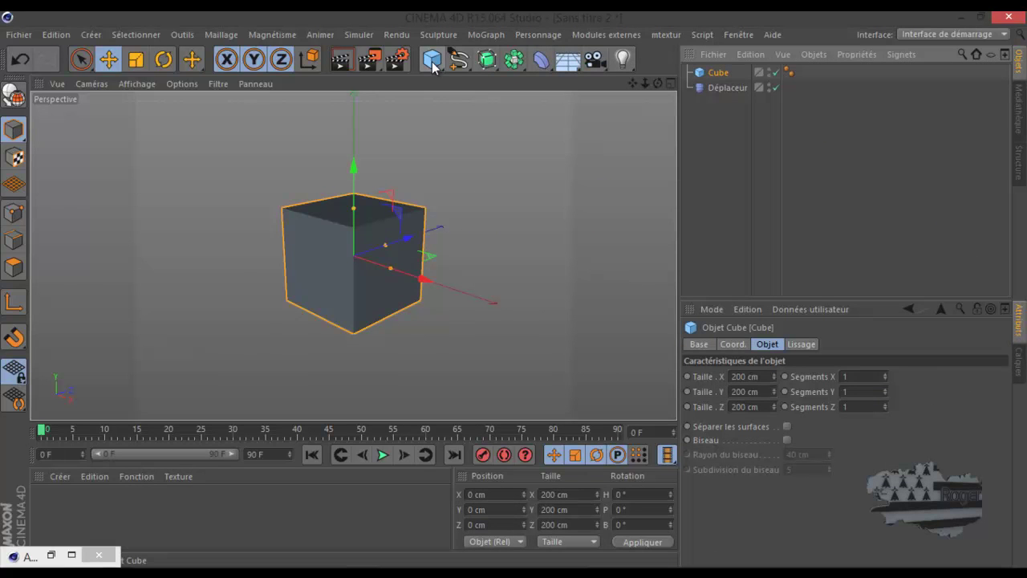
left_click(727, 88, "ctrl")
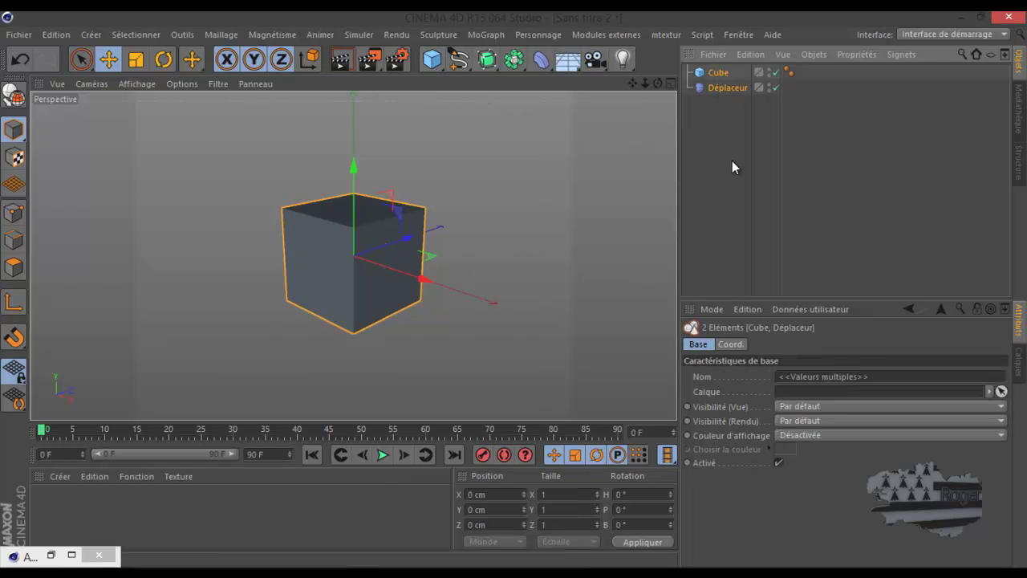
key("alt+g")
left_click(688, 72)
left_click_drag(729, 104, 729, 85)
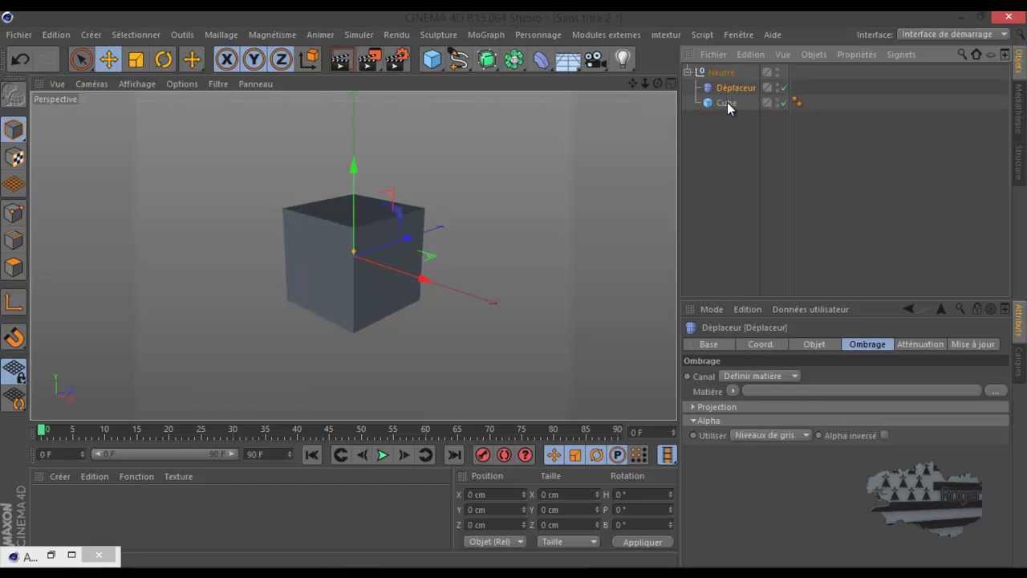
Set the perspective view's display mode to shaded with mesh lines for checking the Cube's subdivisions
left_click(727, 104)
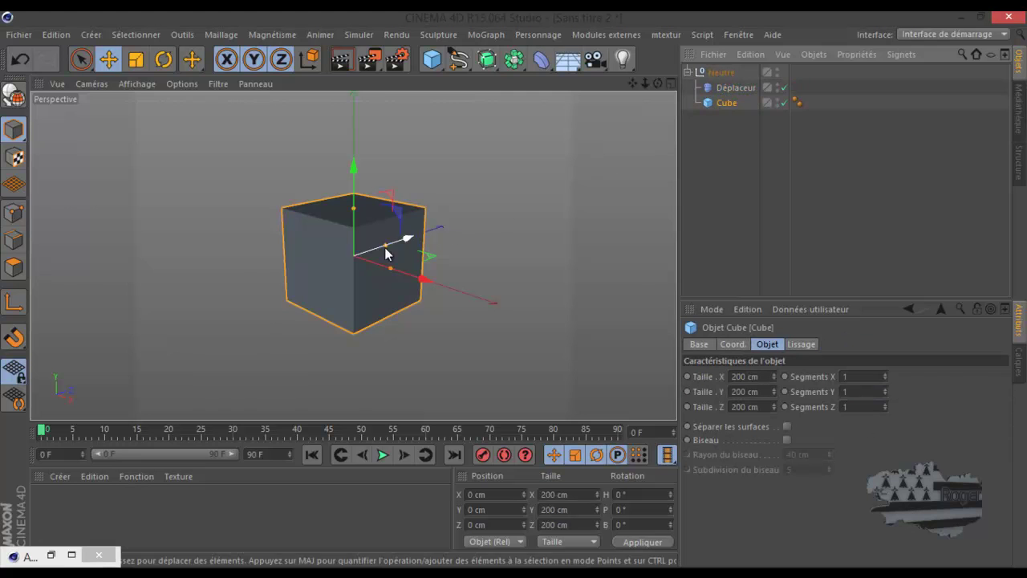
left_click(137, 83)
left_click(152, 126)
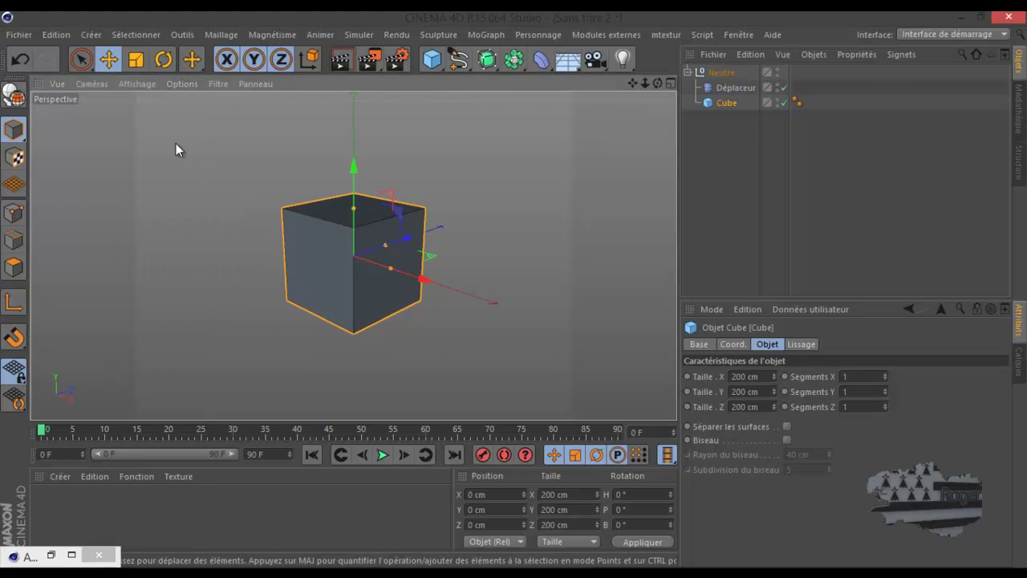
Set the Cube's segments to 20 in X, Y and Z
scroll(354, 241, "up", 6)
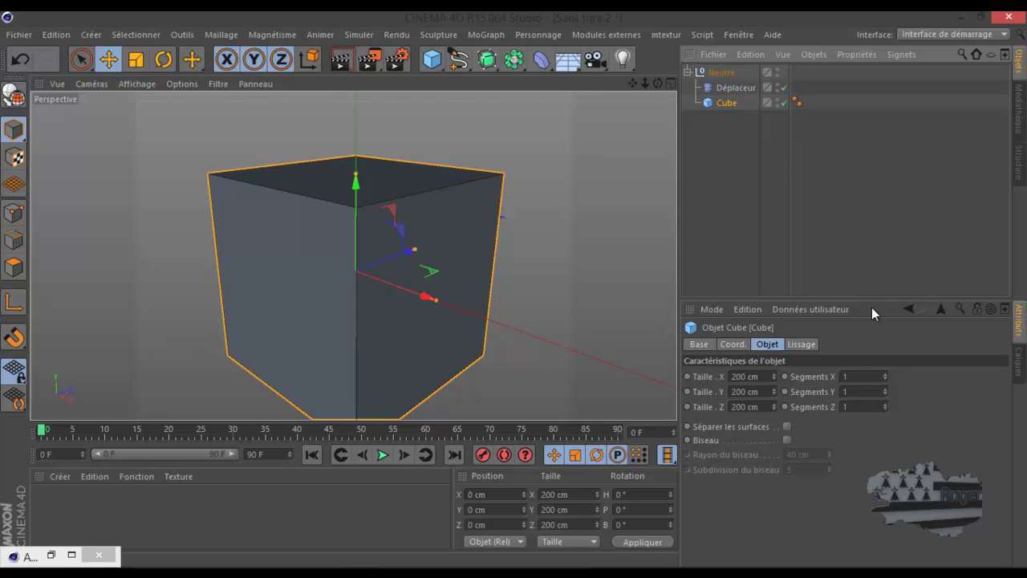
left_click_drag(864, 376, 820, 381)
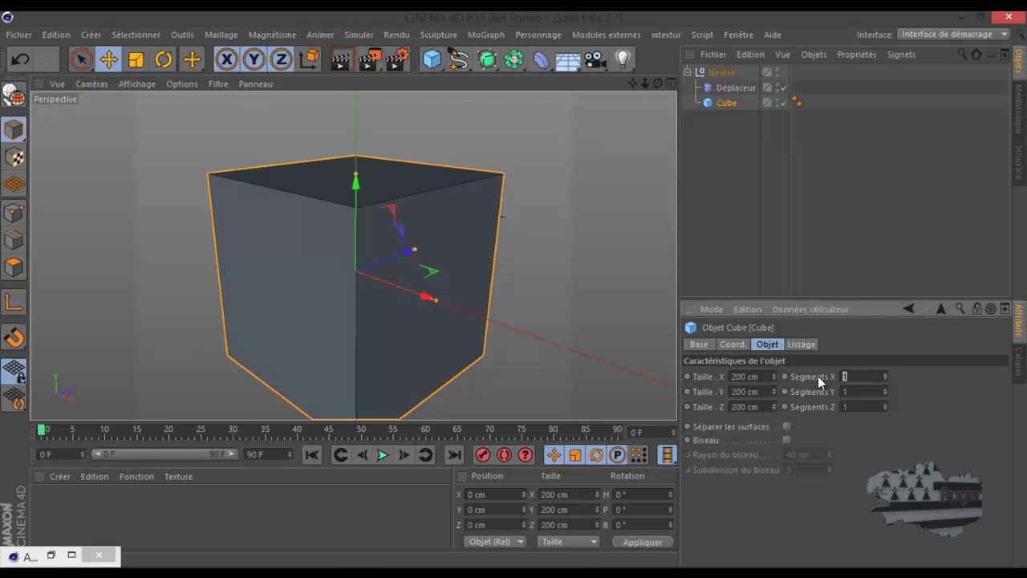
type("20")
key("Tab")
type("20")
key("Tab")
type("20")
key("Return")
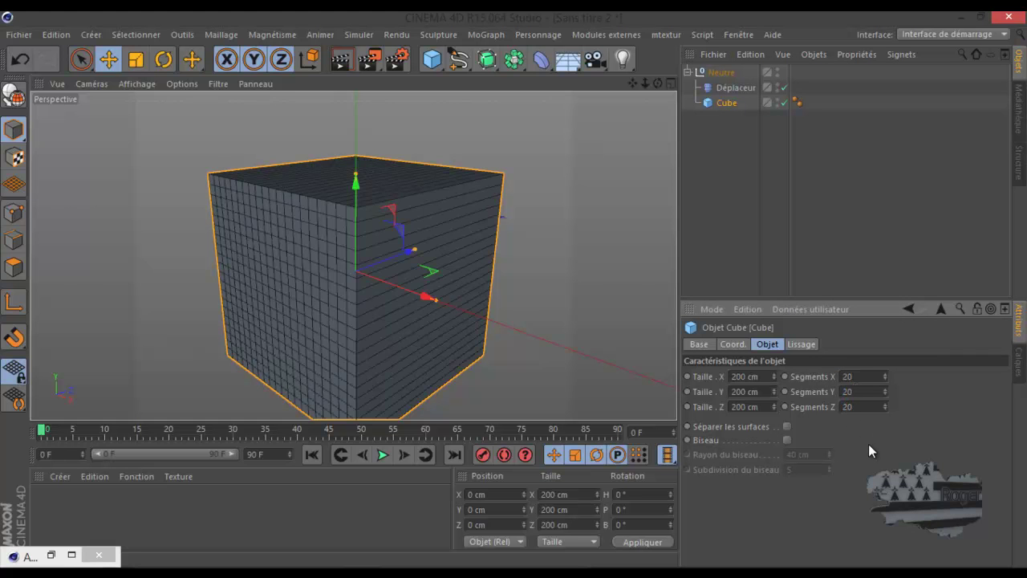
scroll(520, 248, "down", 1)
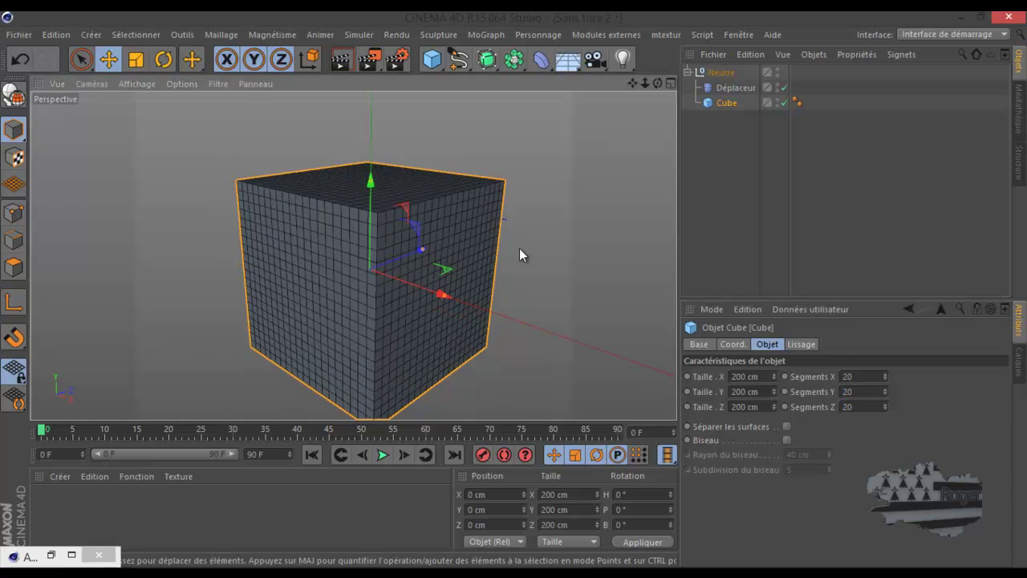
left_click_drag(632, 84, 625, 65)
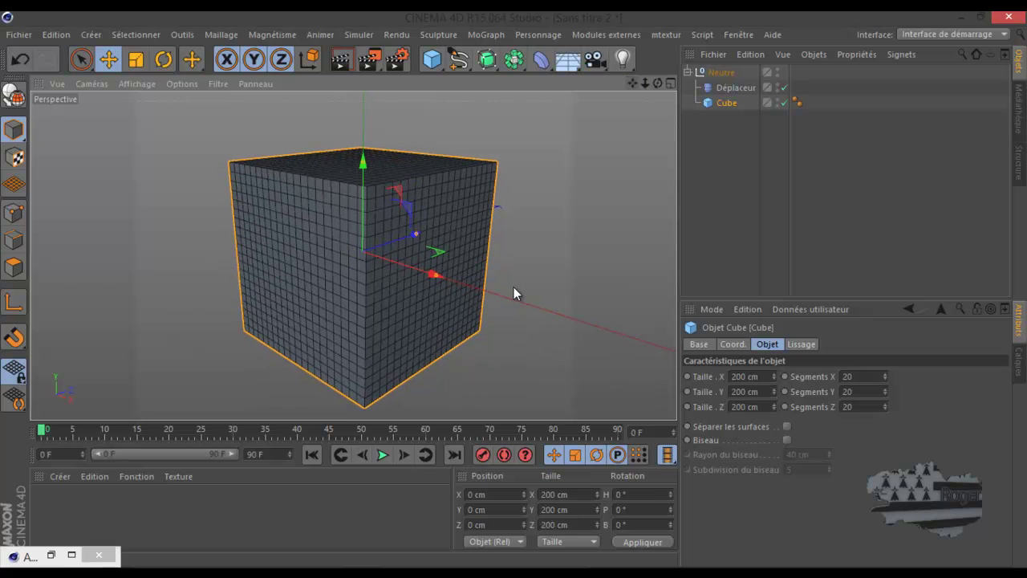
left_click(730, 88)
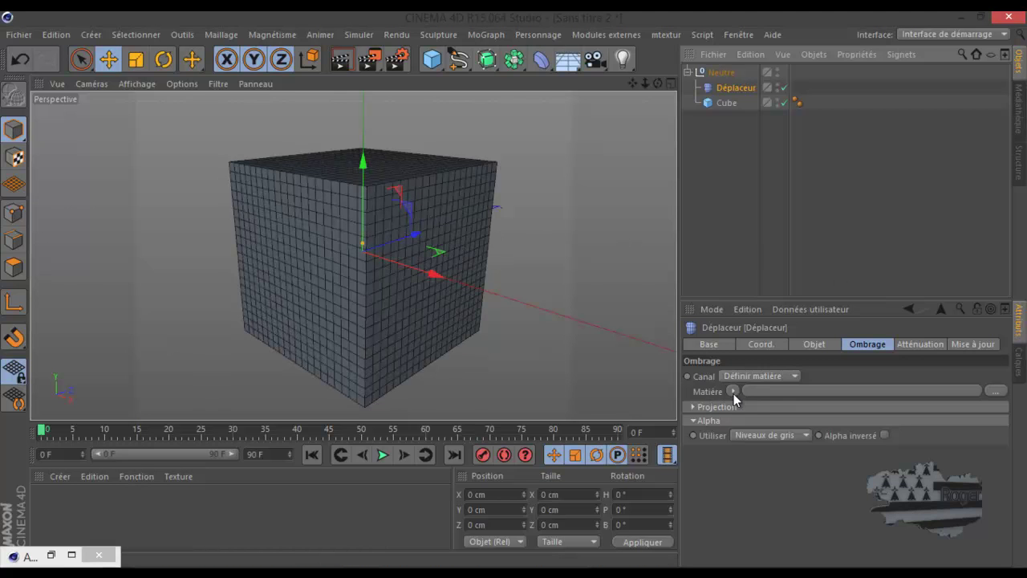
left_click(816, 343)
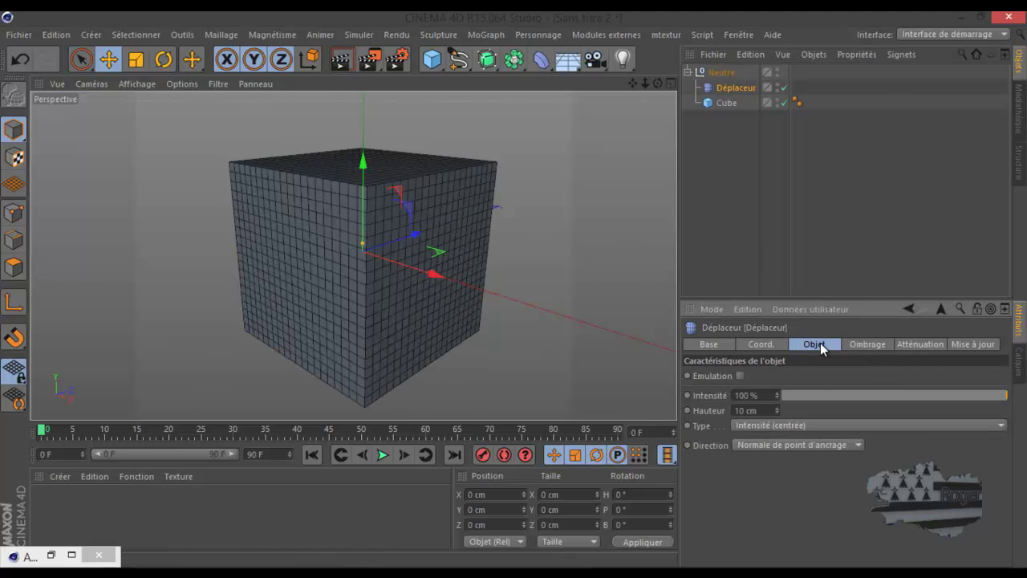
left_click(865, 346)
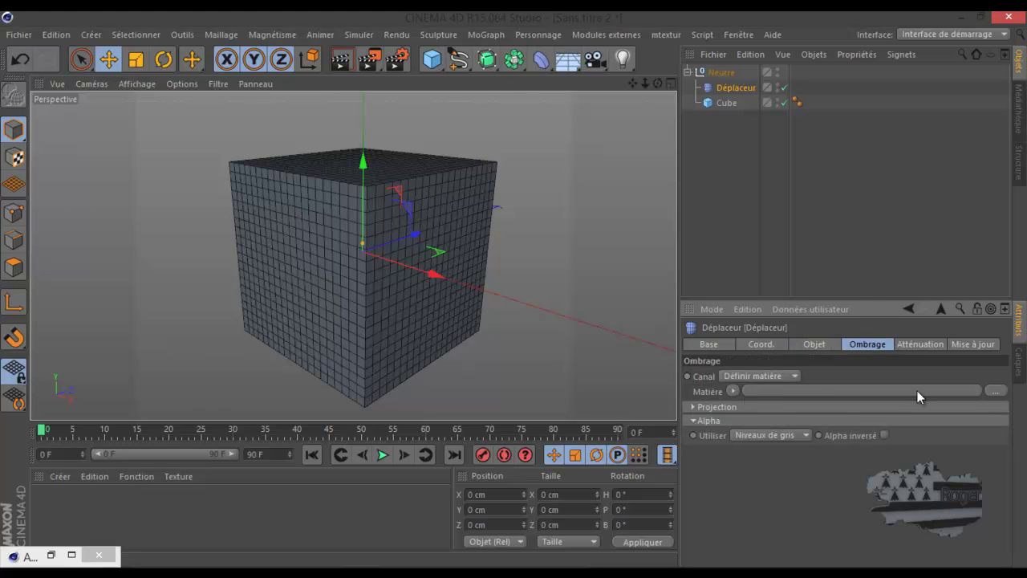
left_click(989, 392)
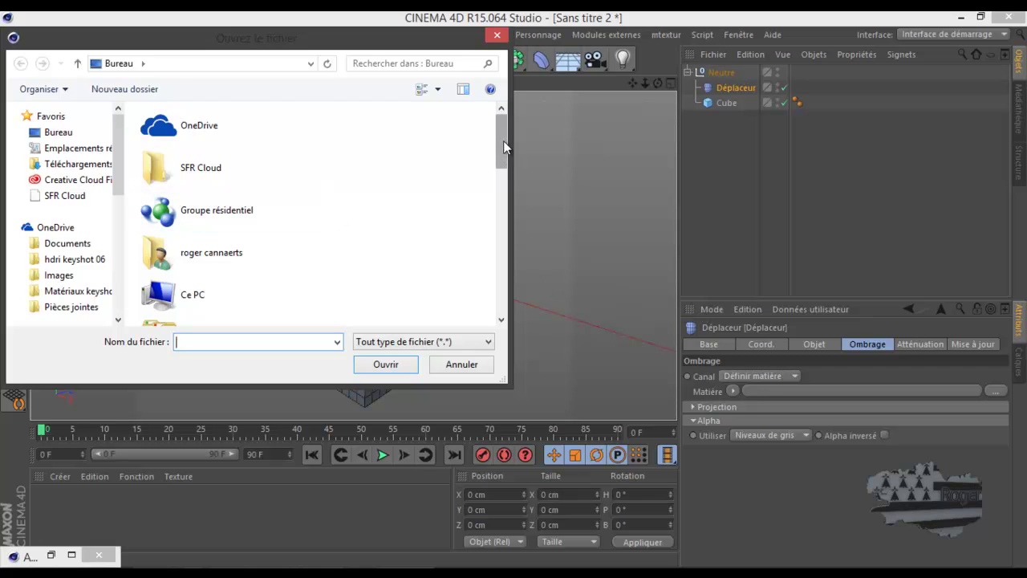
left_click_drag(501, 140, 509, 286)
double_click(157, 277)
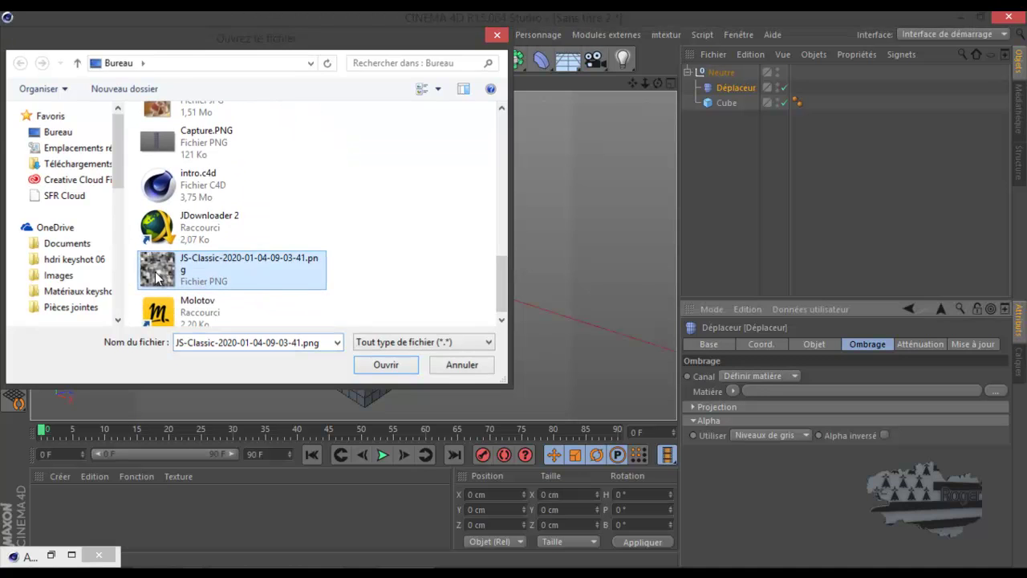
left_click(621, 350)
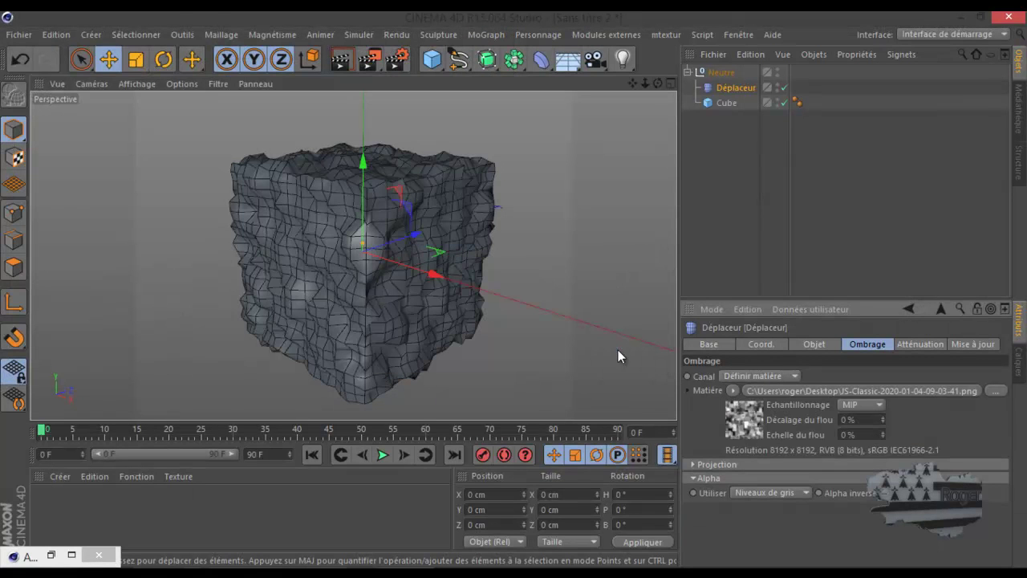
Add a Surface de subdivision inside the null, and group the Déplaceur and Cube in their own inner null
scroll(399, 204, "up", 2)
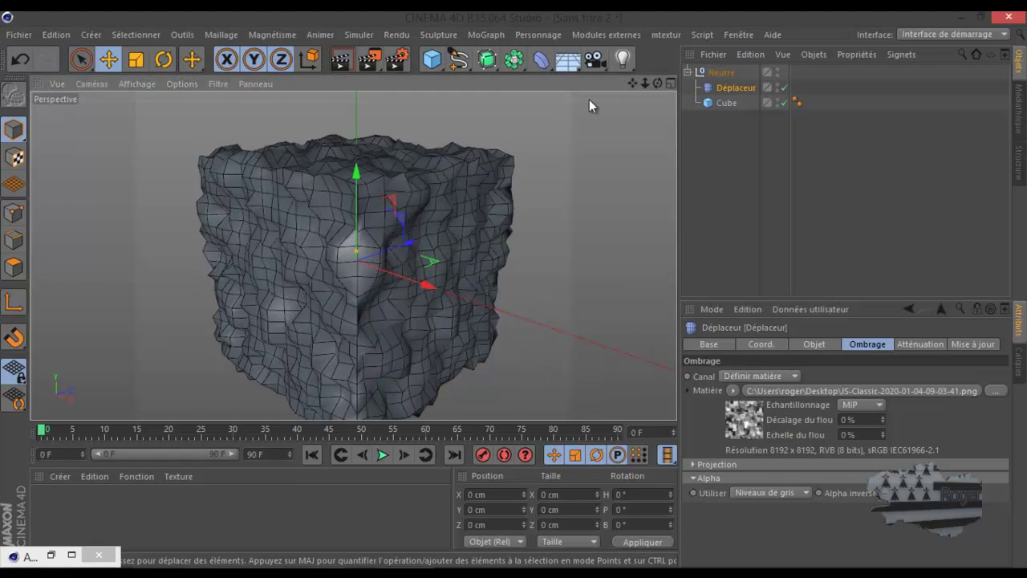
left_click_drag(632, 84, 607, 134)
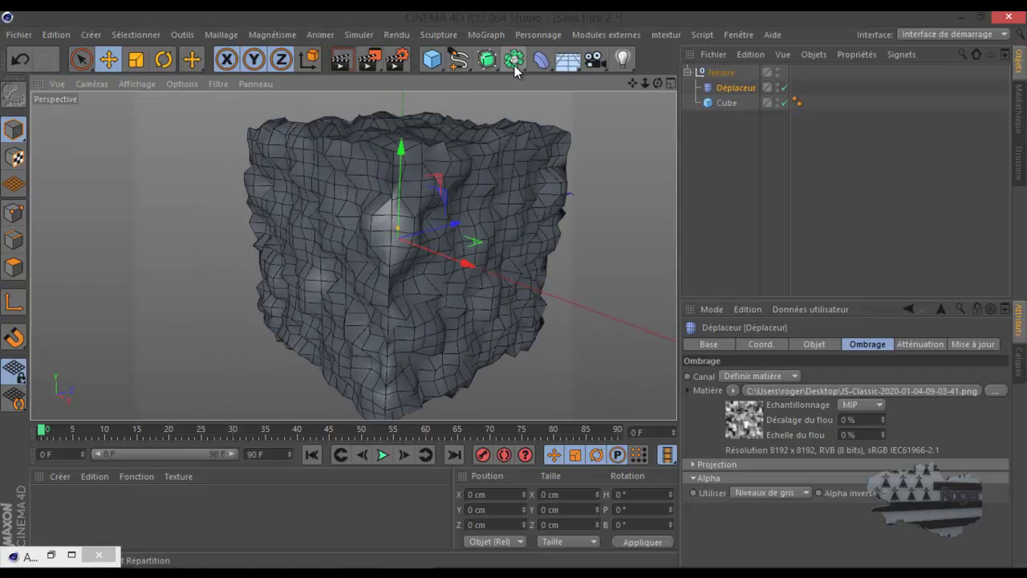
left_click(488, 62)
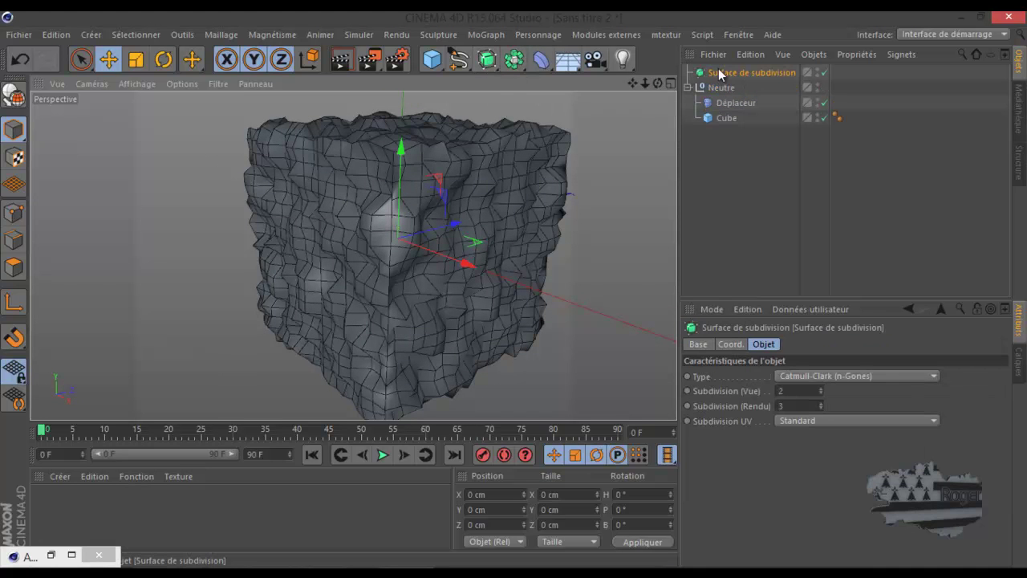
left_click_drag(731, 73, 730, 95)
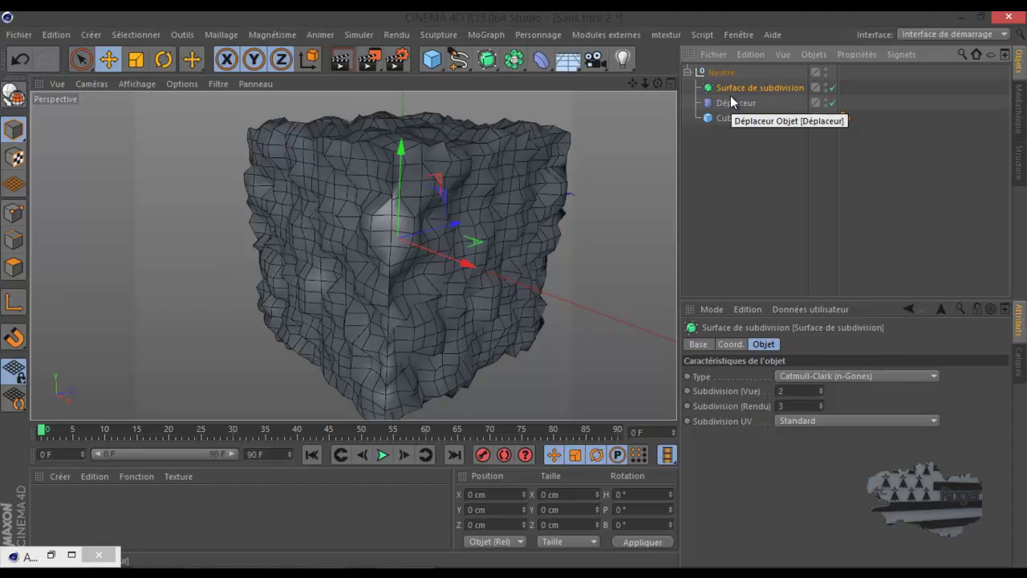
left_click_drag(724, 135, 724, 106)
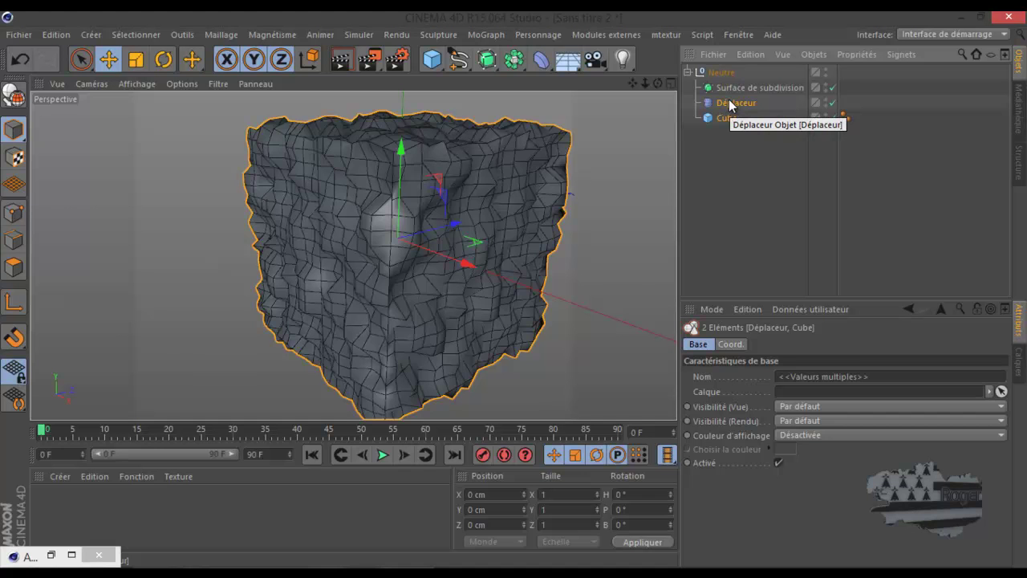
key("alt+g")
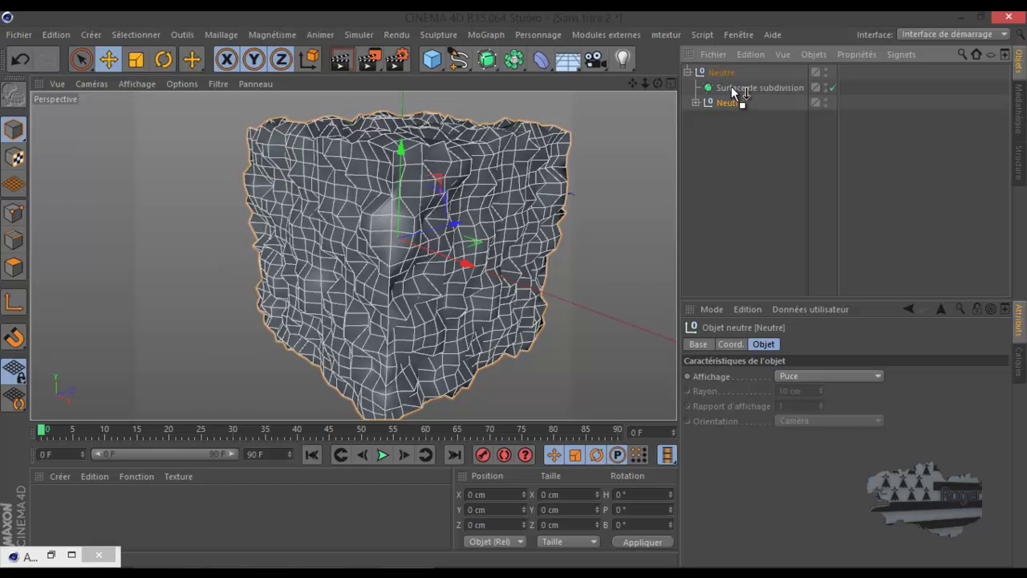
Nest the inner null under the Surface de subdivision and inspect the smoothed cube from another angle
left_click_drag(656, 84, 514, 288)
scroll(414, 190, "up", 2)
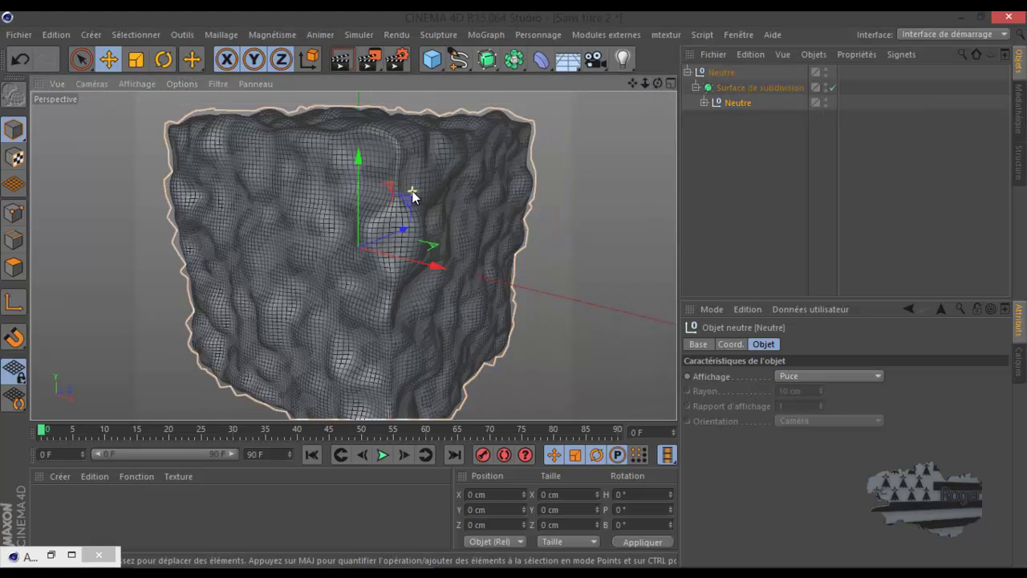
scroll(415, 189, "down", 2)
left_click_drag(653, 84, 514, 289)
Take the inner null out of the Surface de subdivision and put it beside that object within the outer null
left_click(704, 103)
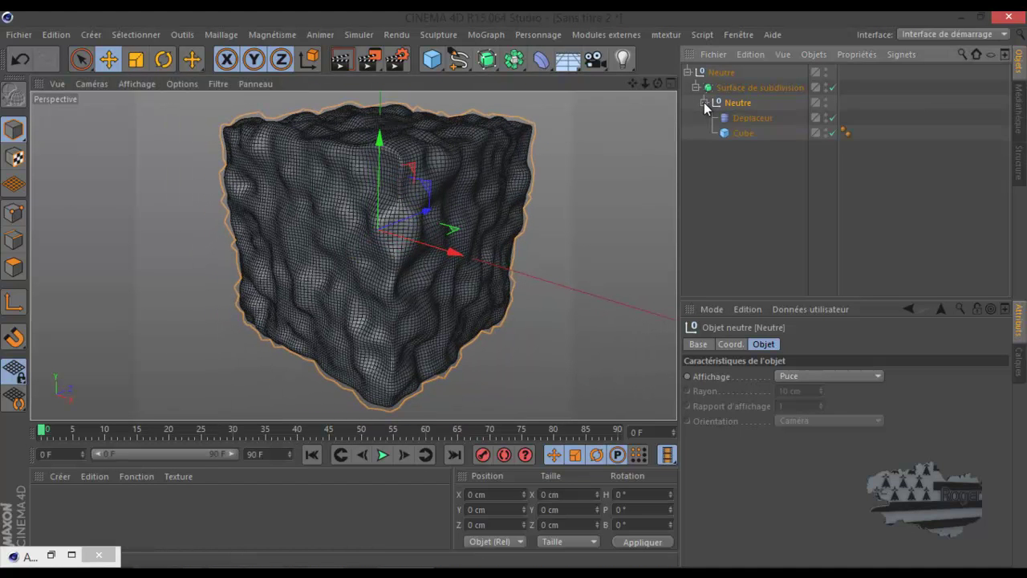
left_click_drag(735, 109, 733, 172)
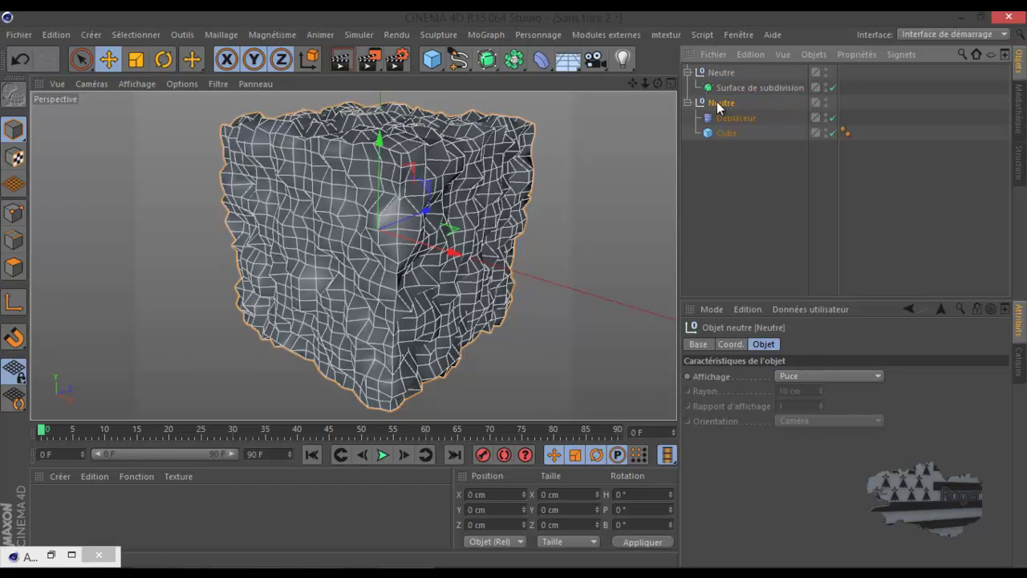
left_click_drag(717, 103, 722, 89)
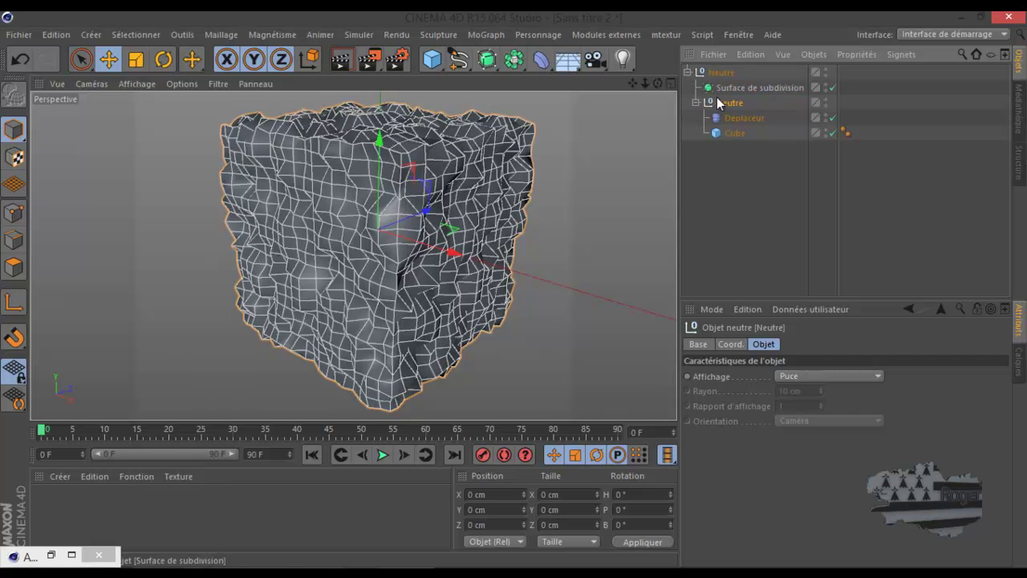
Move the Surface de subdivision into the inner null above the Déplaceur, and nest only the Cube under it
left_click(734, 89)
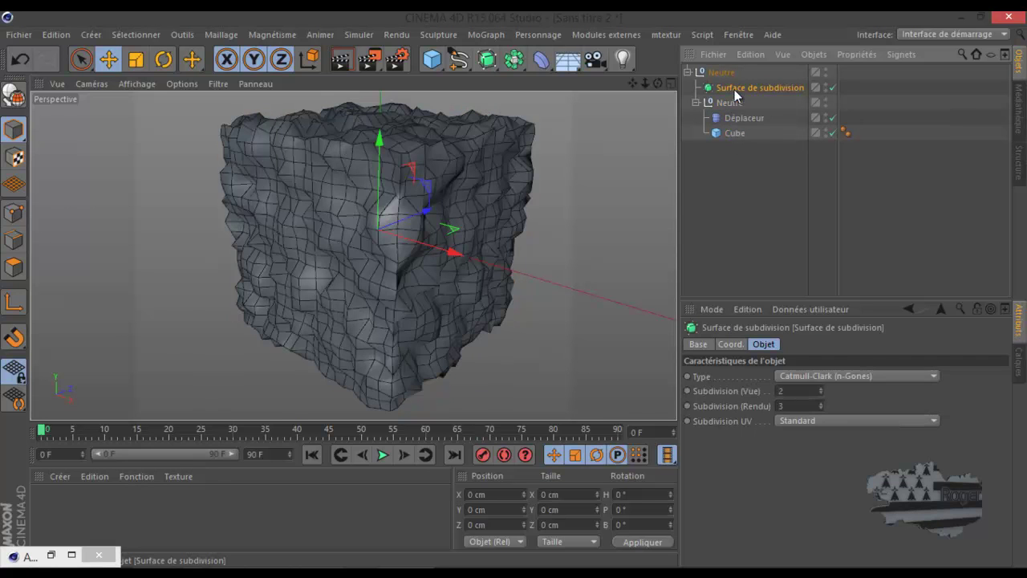
left_click_drag(734, 89, 733, 132)
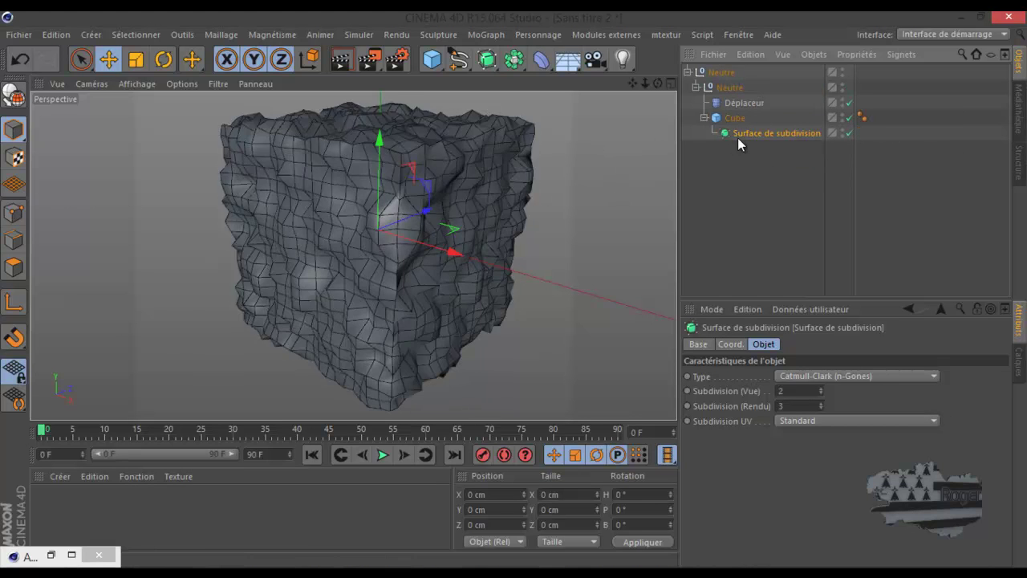
left_click_drag(745, 132, 732, 95)
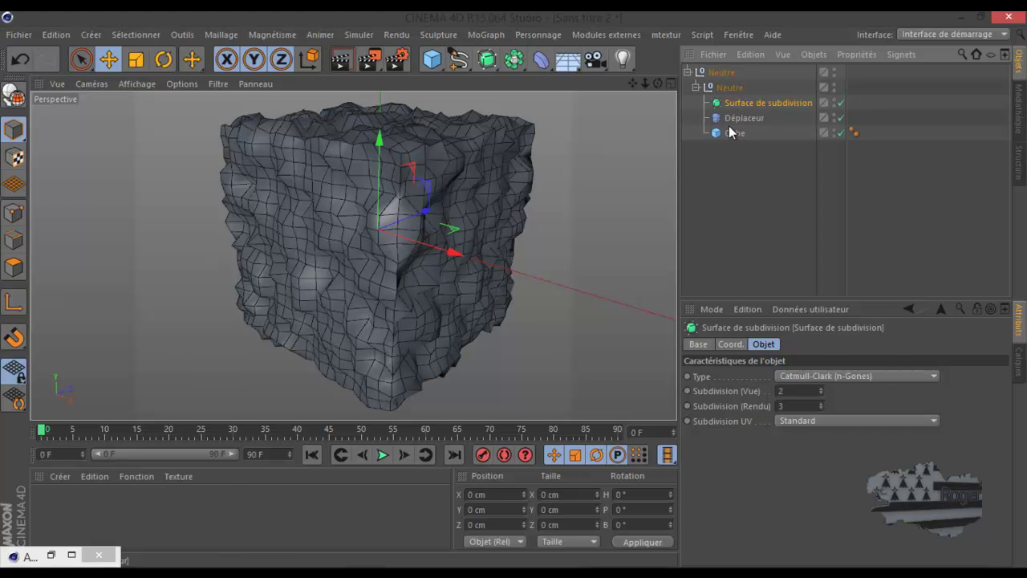
left_click_drag(733, 134, 738, 103)
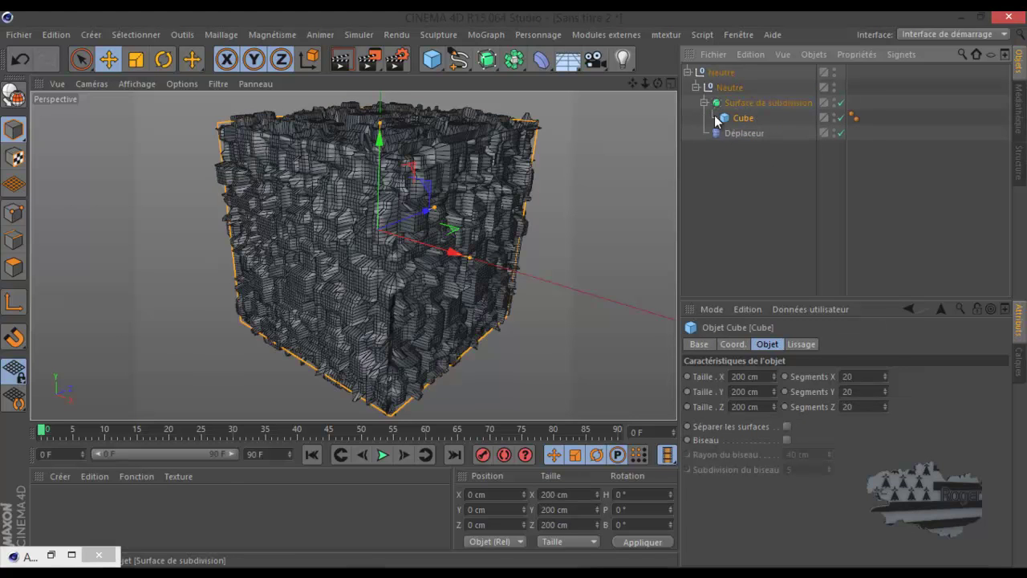
scroll(393, 197, "up", 5)
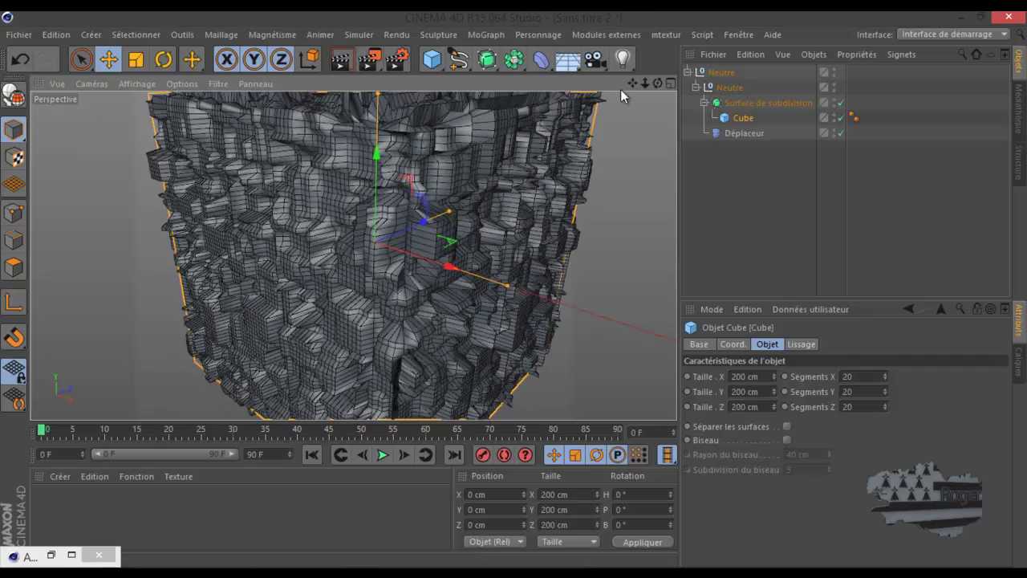
left_click_drag(659, 85, 515, 289)
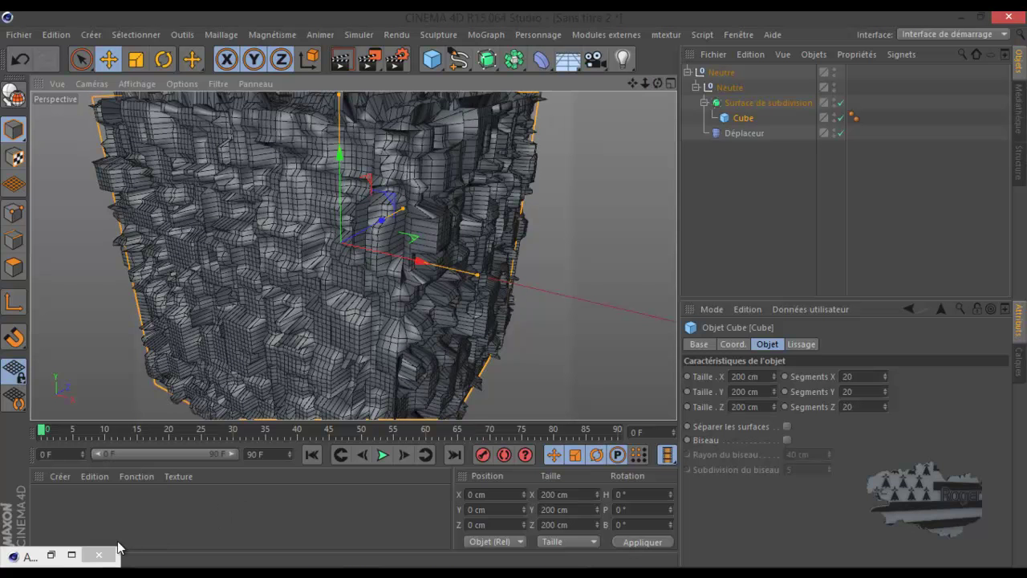
left_click(50, 554)
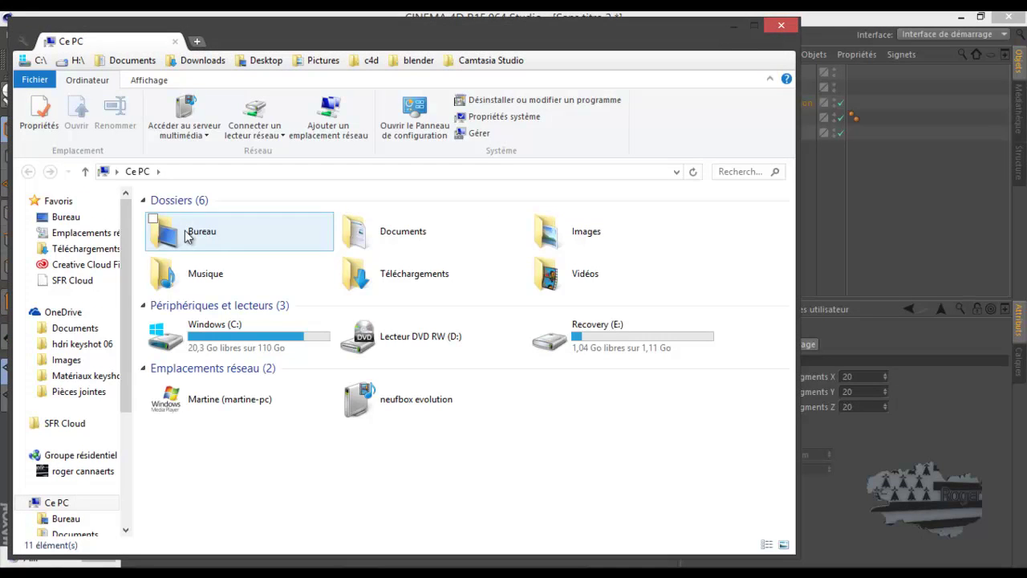
left_click(183, 234)
double_click(183, 233)
left_click(343, 341)
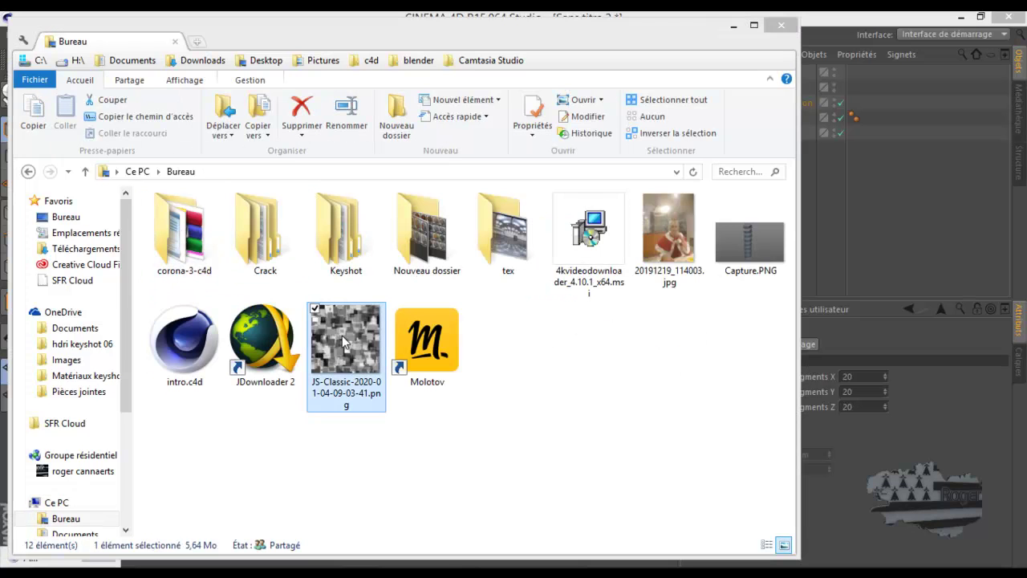
Preview the selected image, switch back to Cinema 4D and show the full settings of the Déplaceur's bitmap shader
double_click(343, 337)
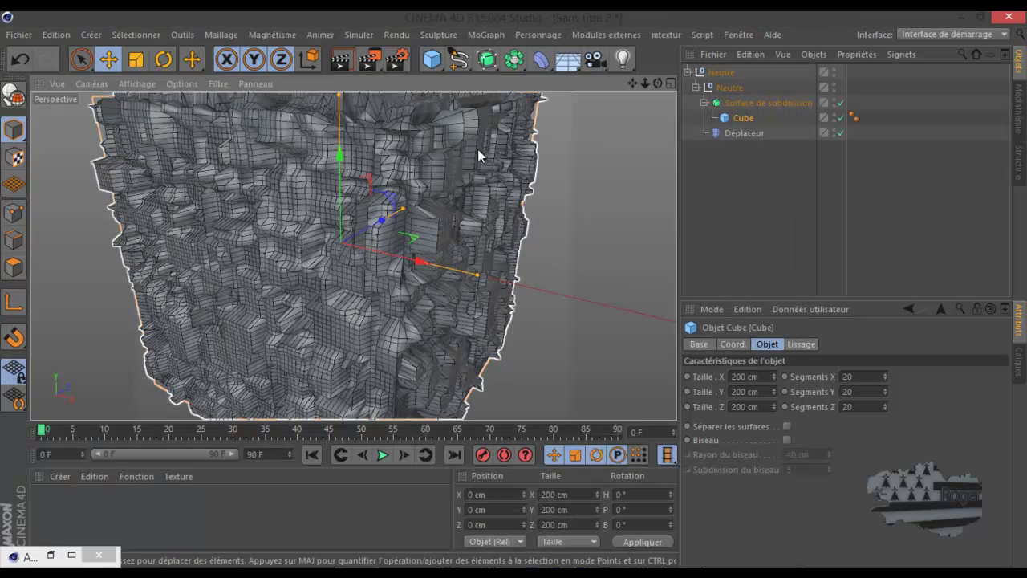
left_click(740, 134)
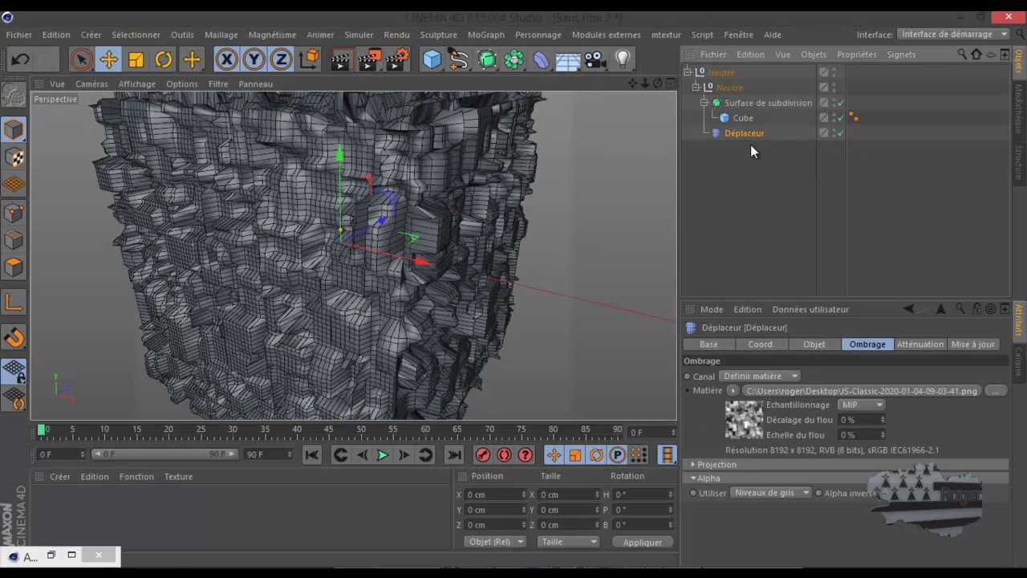
left_click(744, 426)
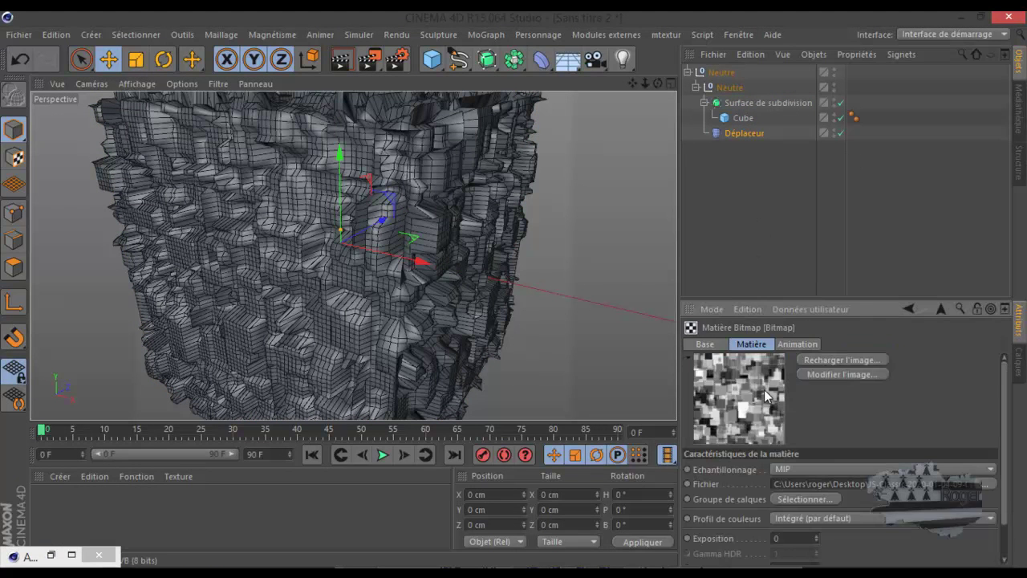
left_click(939, 309)
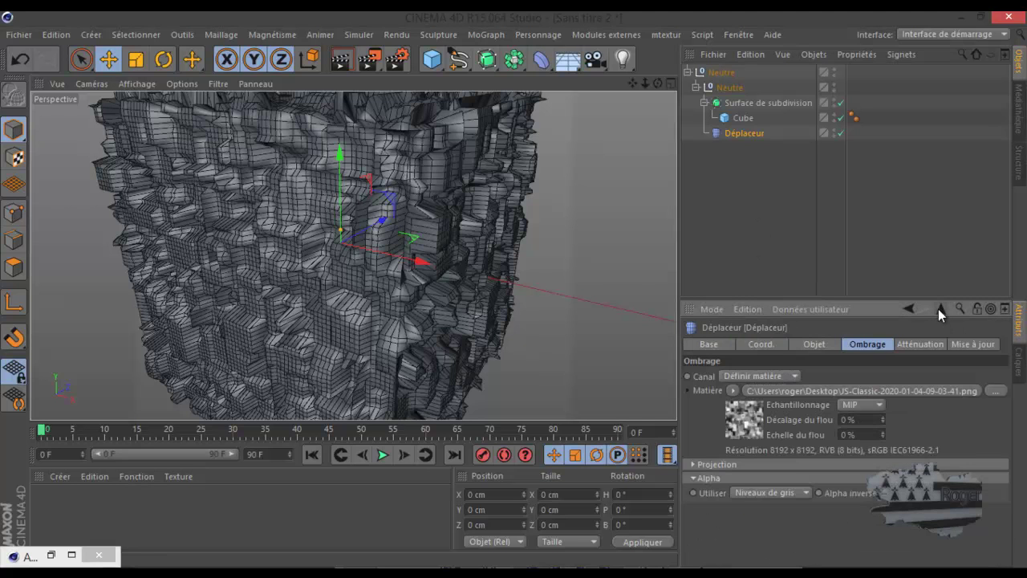
left_click(746, 416)
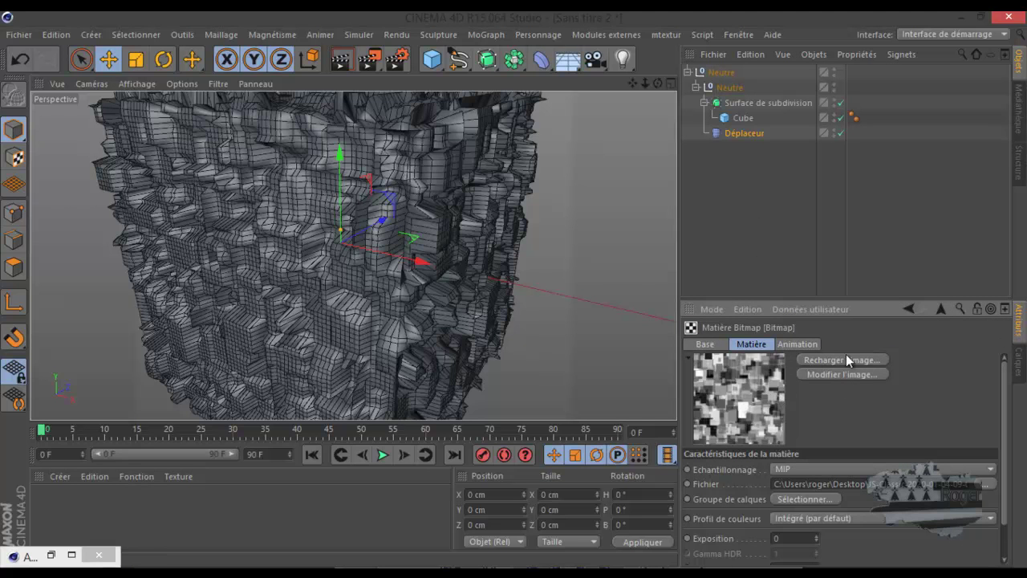
left_click_drag(850, 300, 853, 157)
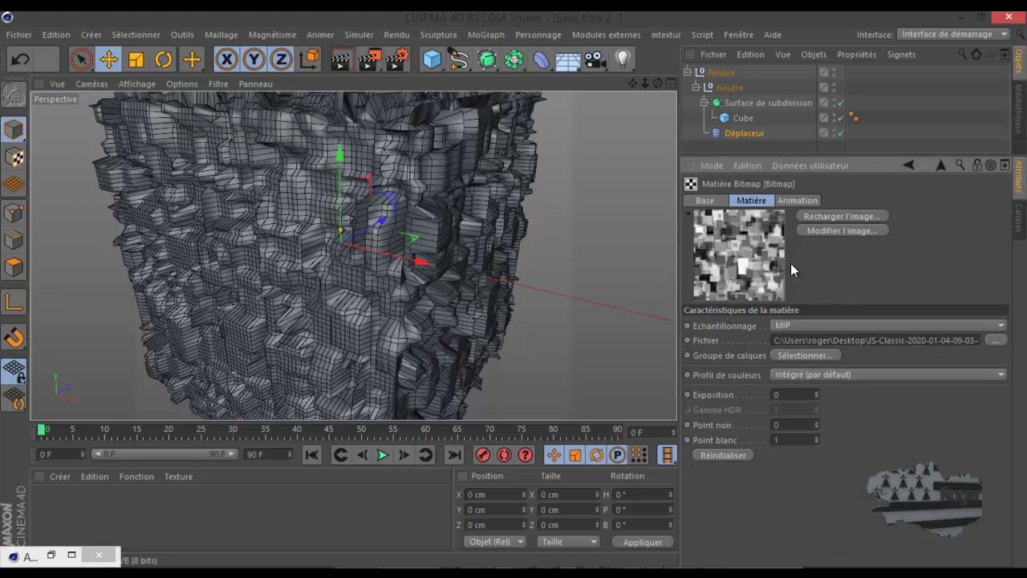
Try an Exposition of -0.5 on the displacement bitmap and raise it to 0.4
left_click(816, 398)
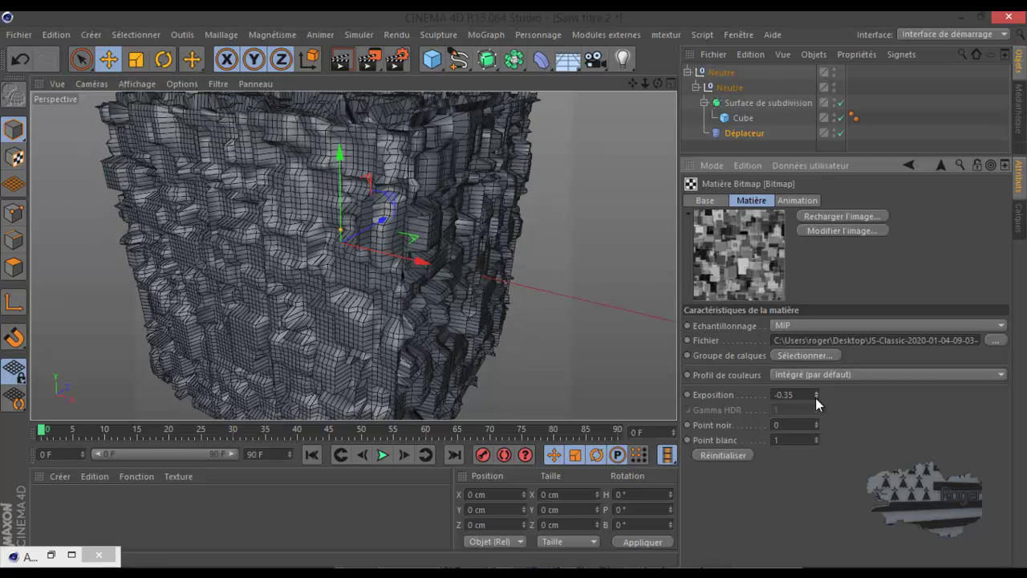
left_click(816, 398)
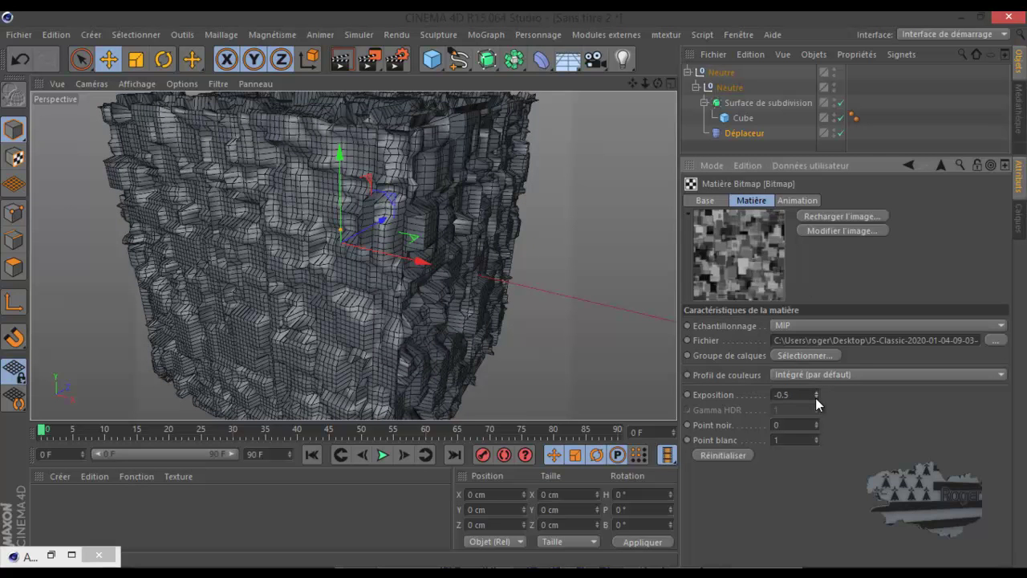
left_click(816, 391)
left_click(816, 391)
left_click(816, 390)
left_click(816, 391)
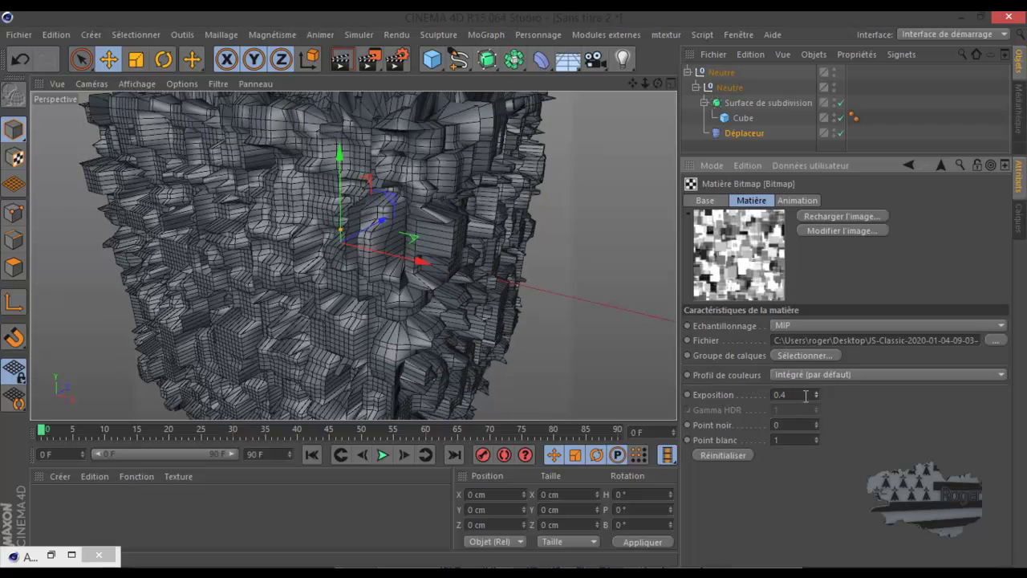
Try a Point noir of 1.27 on the bitmap and reduce it to 0.2
left_click(817, 422)
left_click_drag(818, 421, 817, 419)
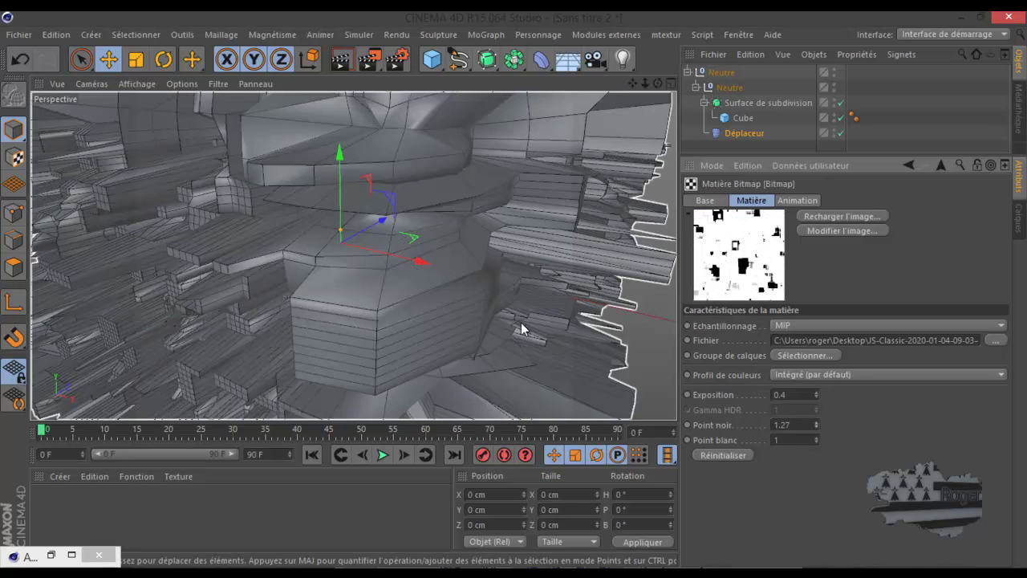
scroll(517, 319, "down", 4)
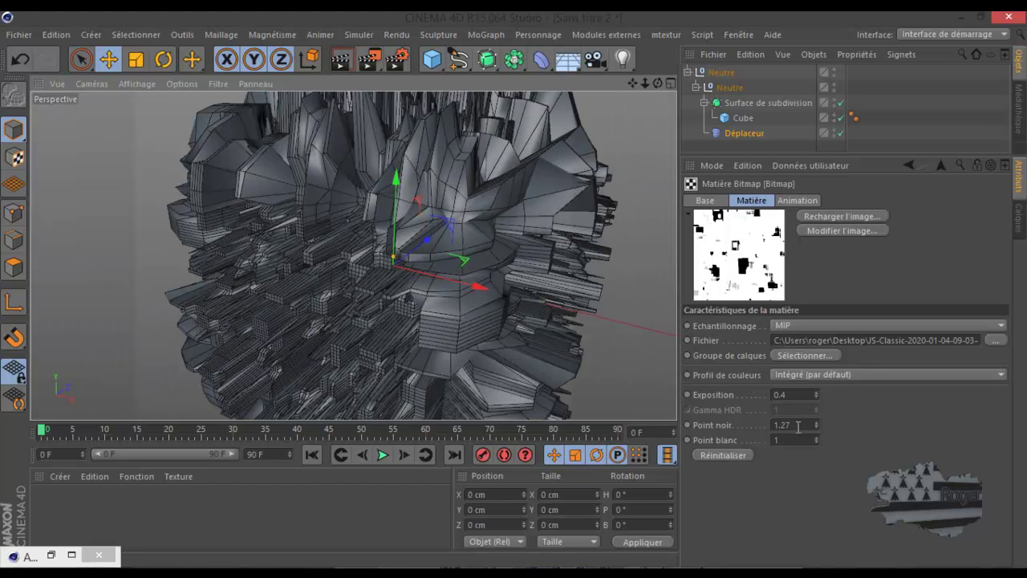
left_click(769, 424)
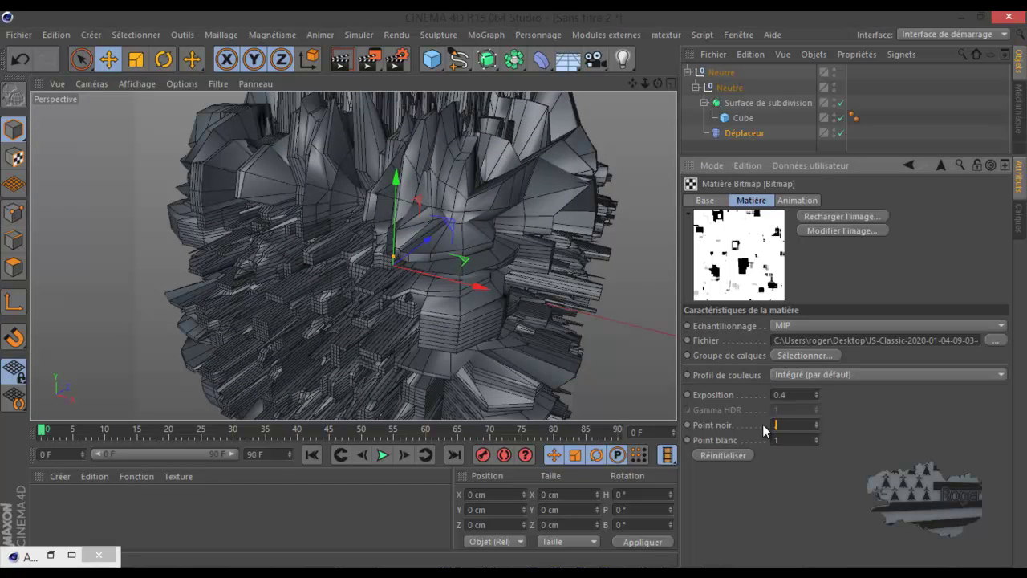
type("0.2")
key("Return")
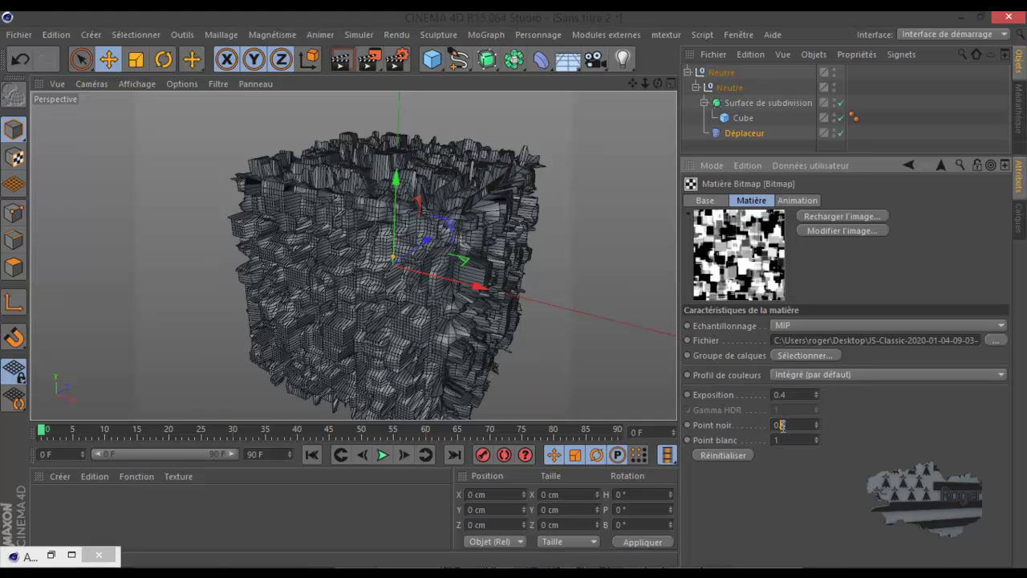
Set the bitmap's Point noir to 0.1 and Point blanc to 2.31, and inspect the relief from another angle
left_click(869, 452)
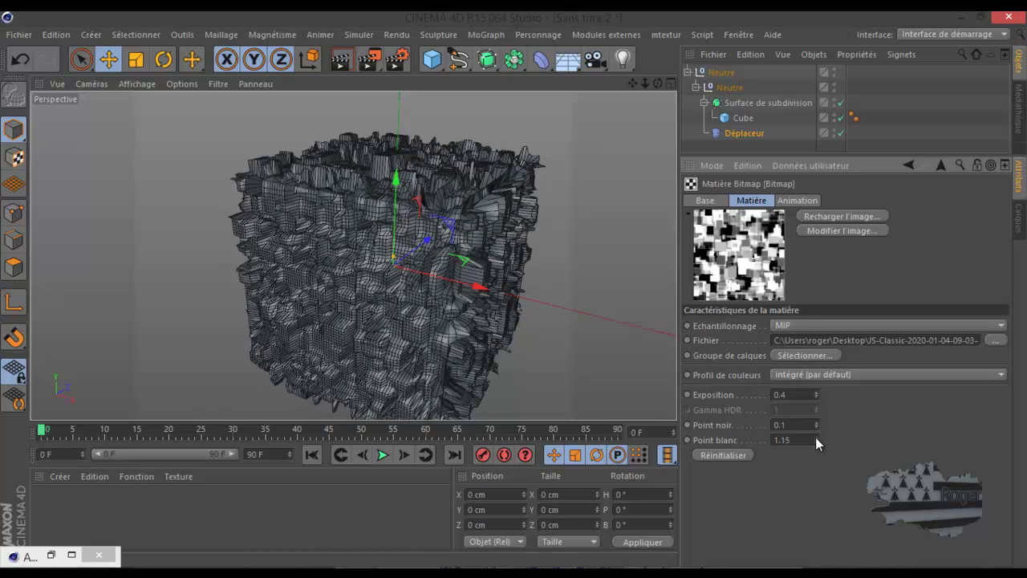
key("Return")
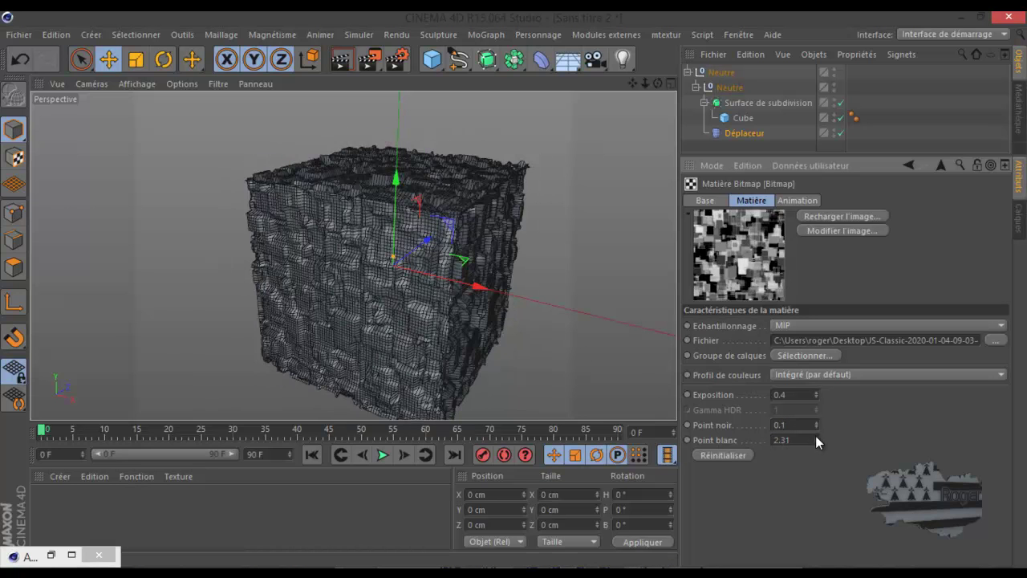
scroll(347, 293, "up", 5)
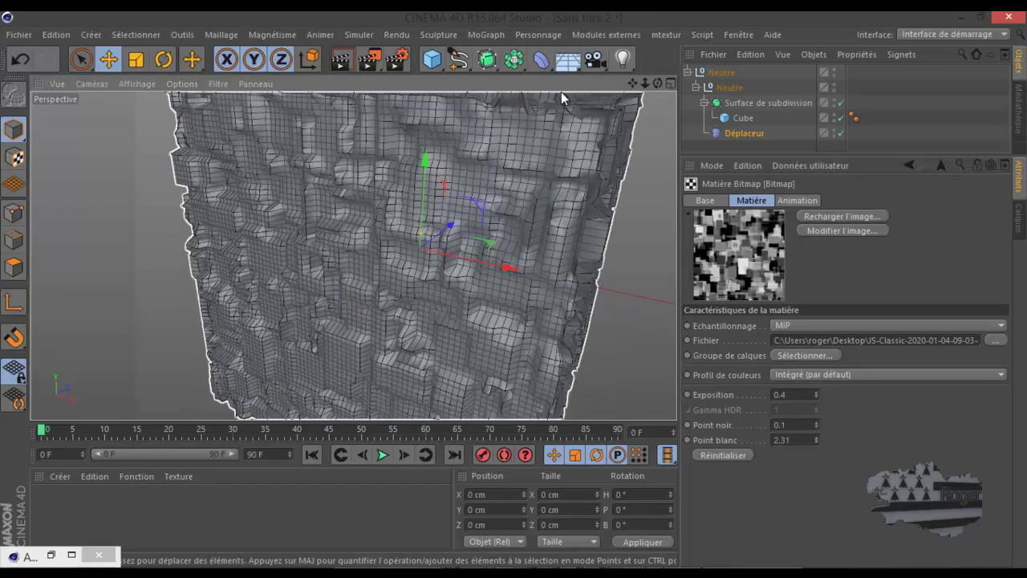
left_click_drag(632, 84, 658, 83)
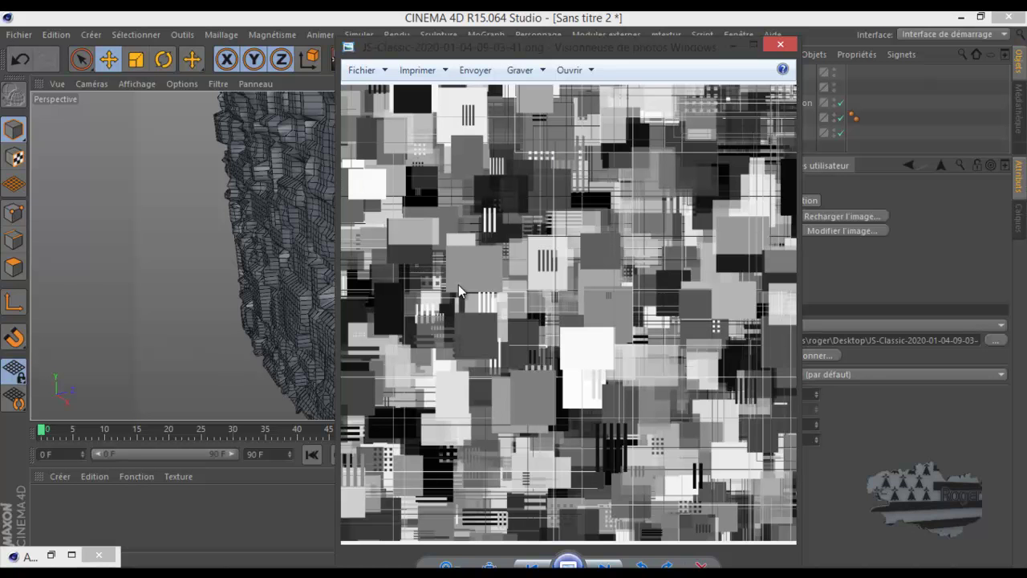
Close the image preview and look at the bitmap's file selection dialog without choosing another image
left_click(781, 46)
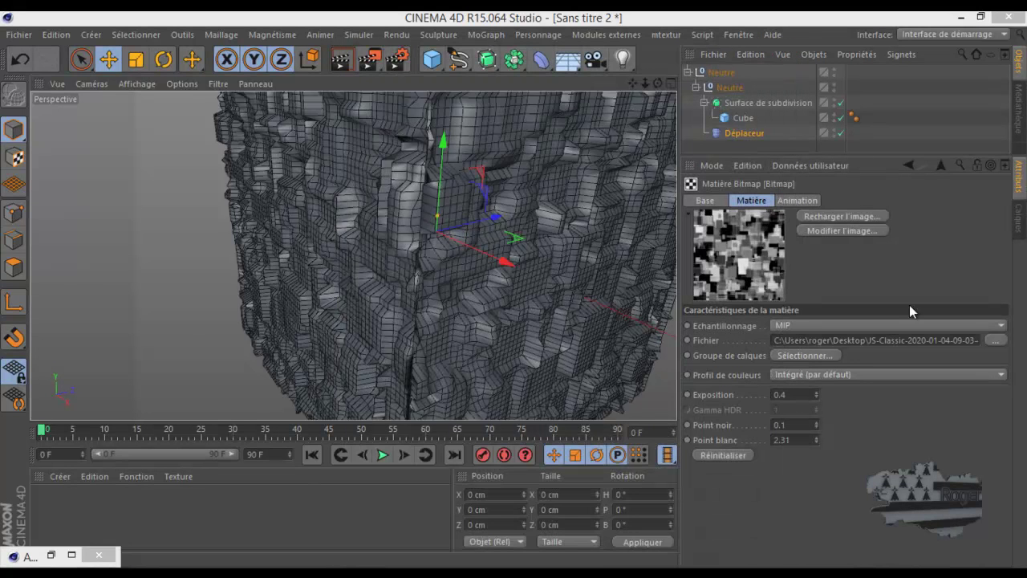
left_click(995, 341)
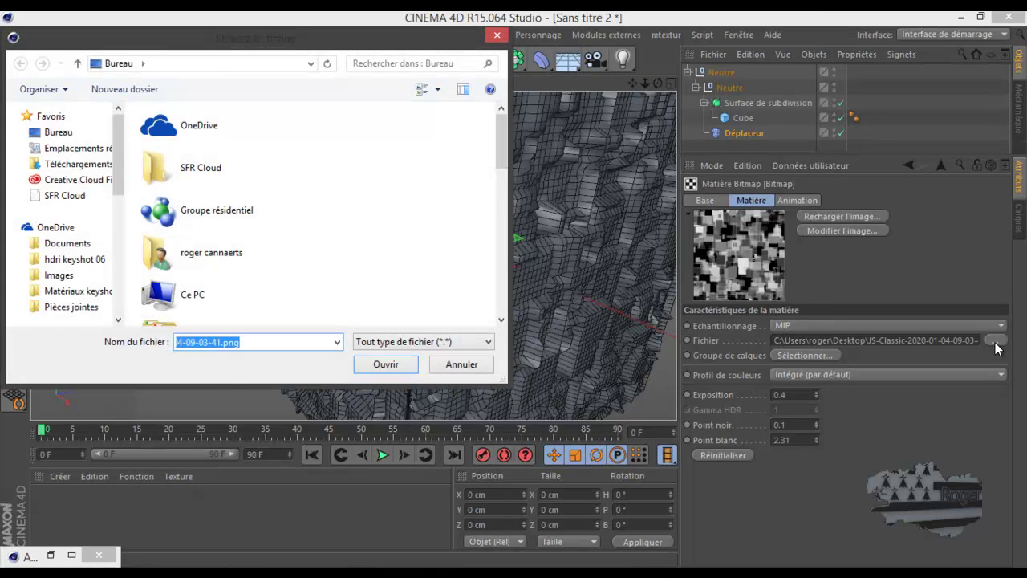
left_click(497, 35)
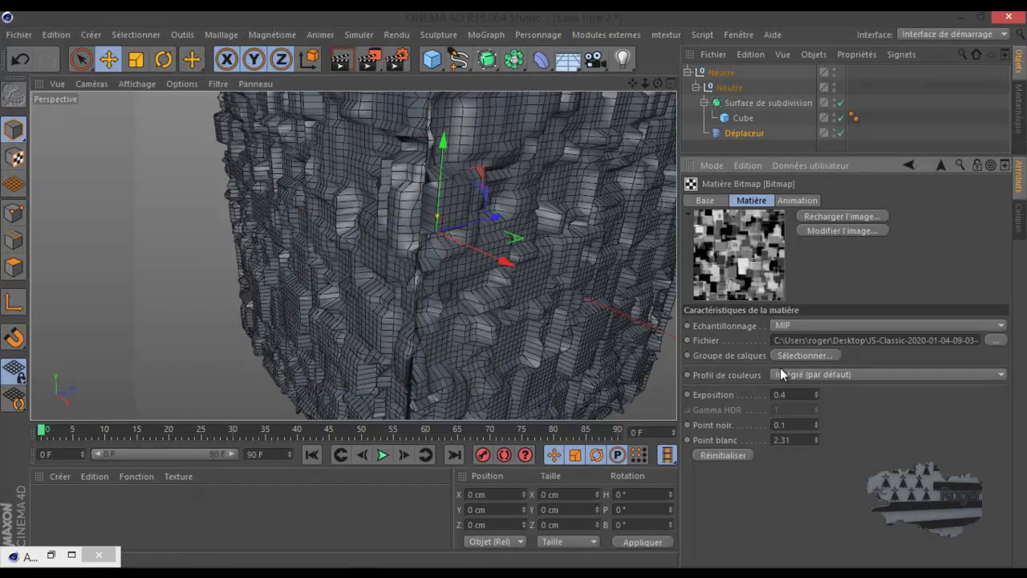
Replace the image in the Déplaceur's Matière with the Bruit shader and reframe the displaced cube
left_click(941, 166)
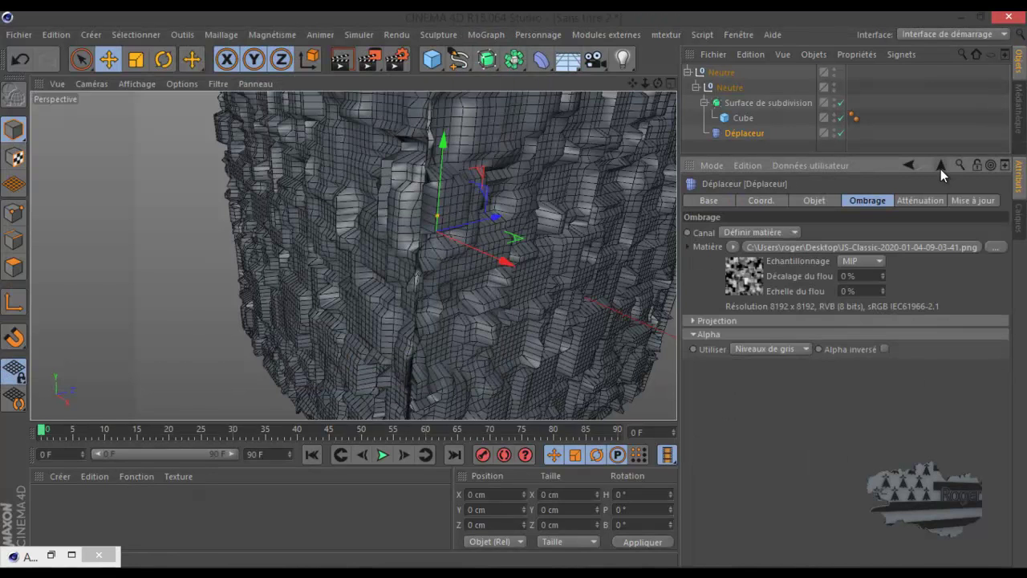
left_click(734, 247)
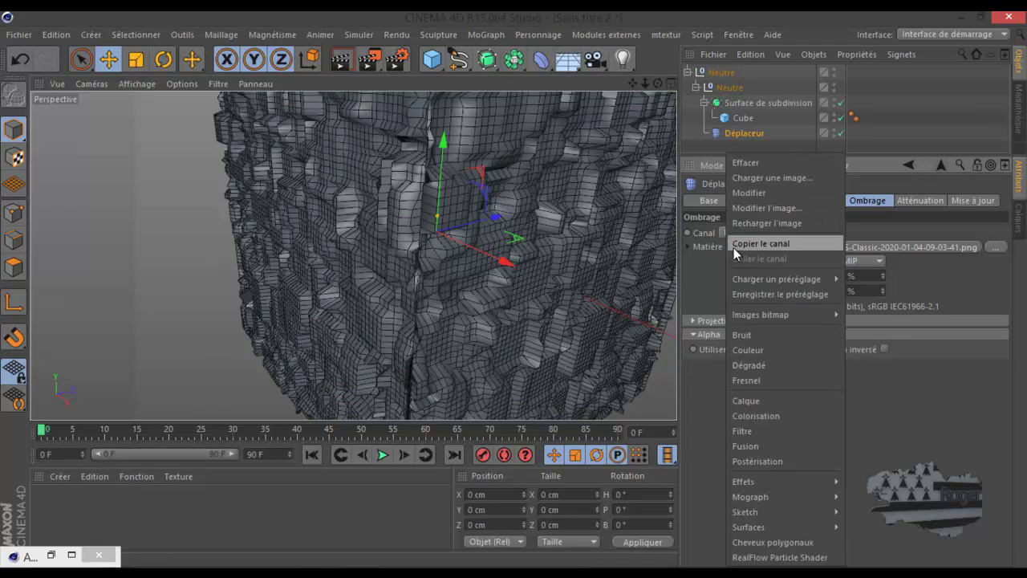
left_click(739, 335)
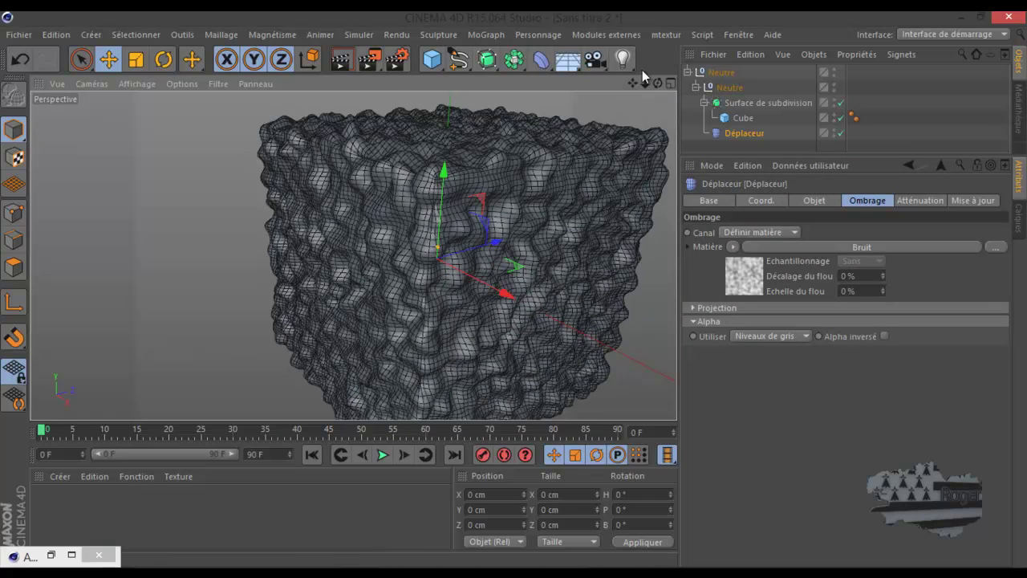
left_click_drag(514, 289, 509, 287)
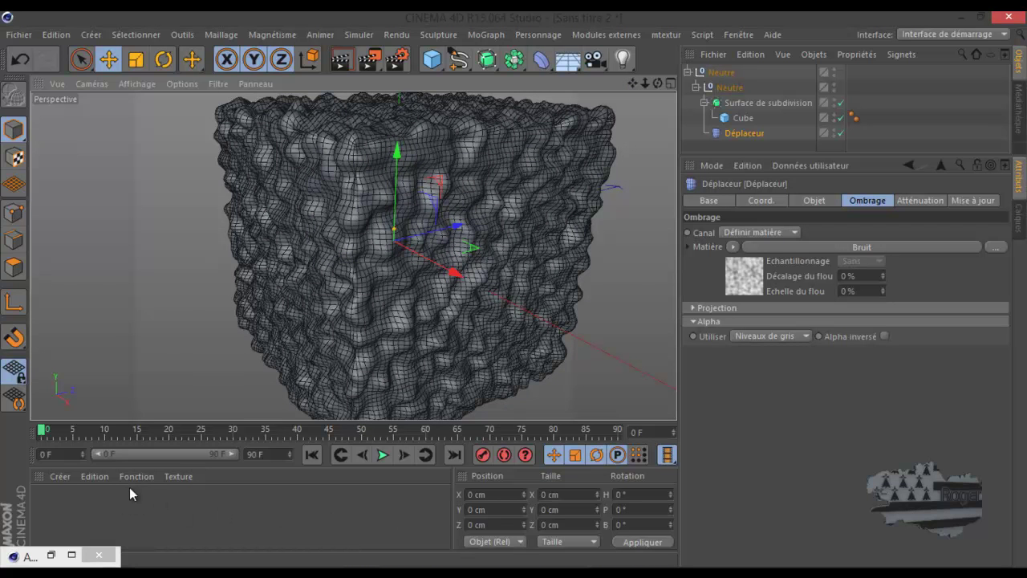
Collapse the material and coordinate managers to enlarge the viewport, and reframe the whole cube
left_click(40, 477, "ctrl")
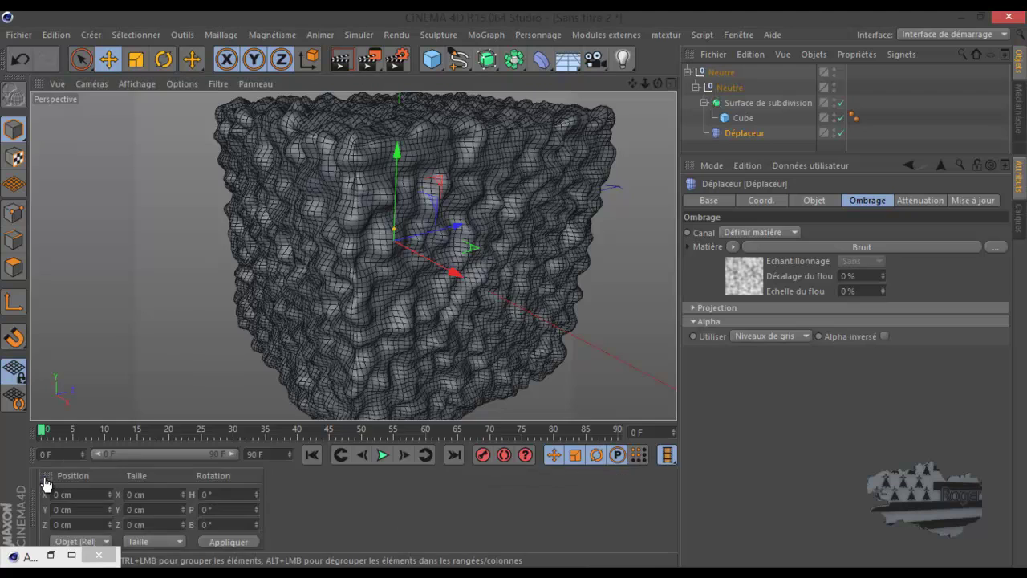
left_click(48, 479, "ctrl")
scroll(176, 366, "down", 2)
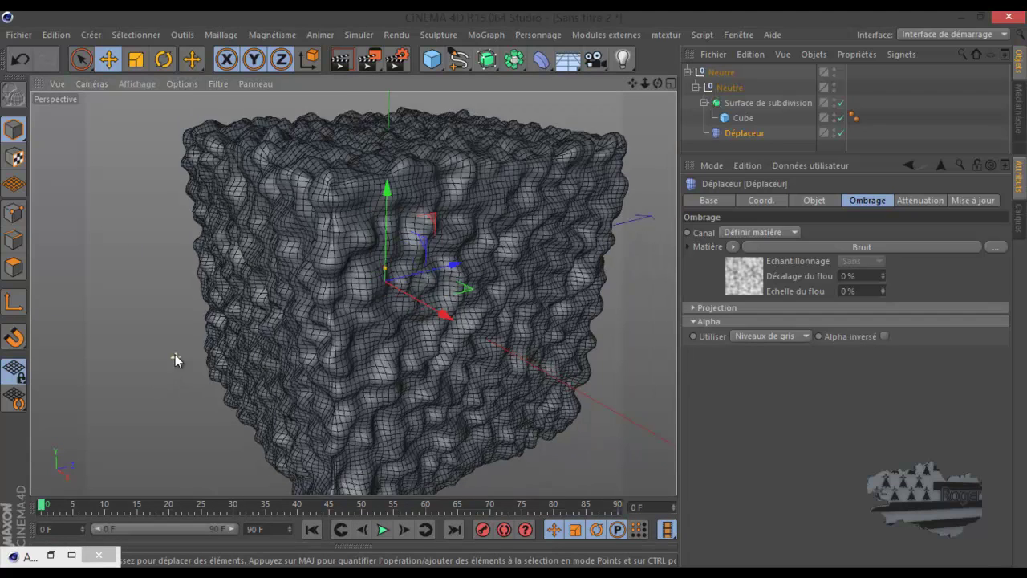
left_click_drag(634, 83, 511, 288)
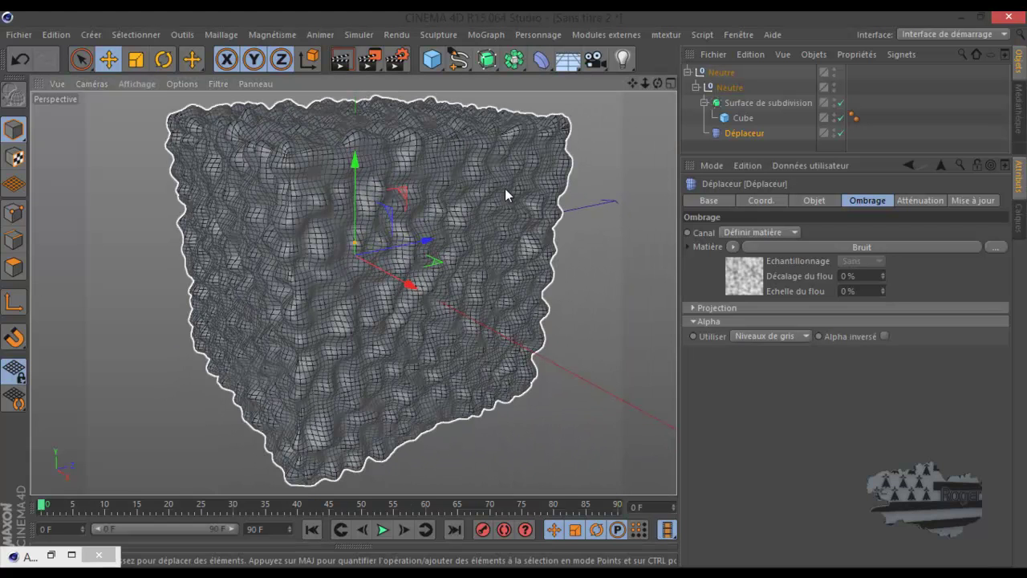
Set the Vitesse d'animation of the Déplaceur's Bruit shader to 1 during playback
left_click(752, 281)
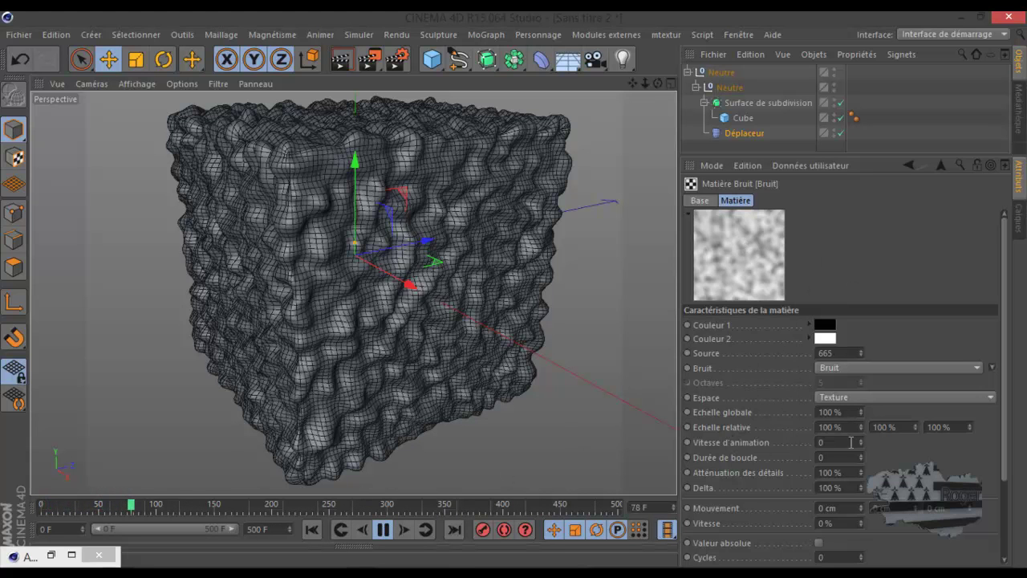
left_click_drag(831, 442, 800, 445)
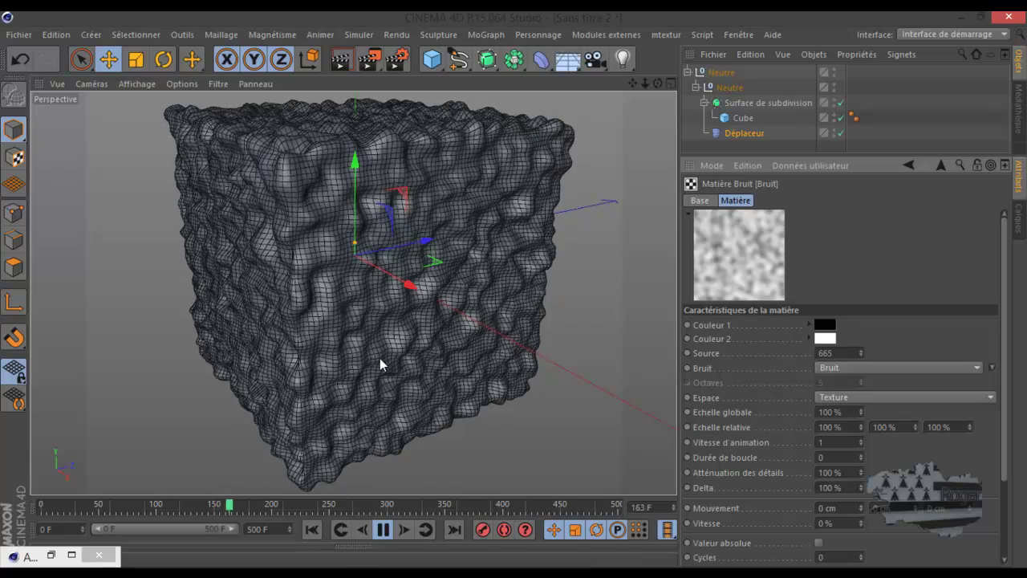
Compare the animated cube with Surface de subdivision off and on, try Subdivision (Vue) levels 1 and 3, and return it to 2
left_click(840, 103)
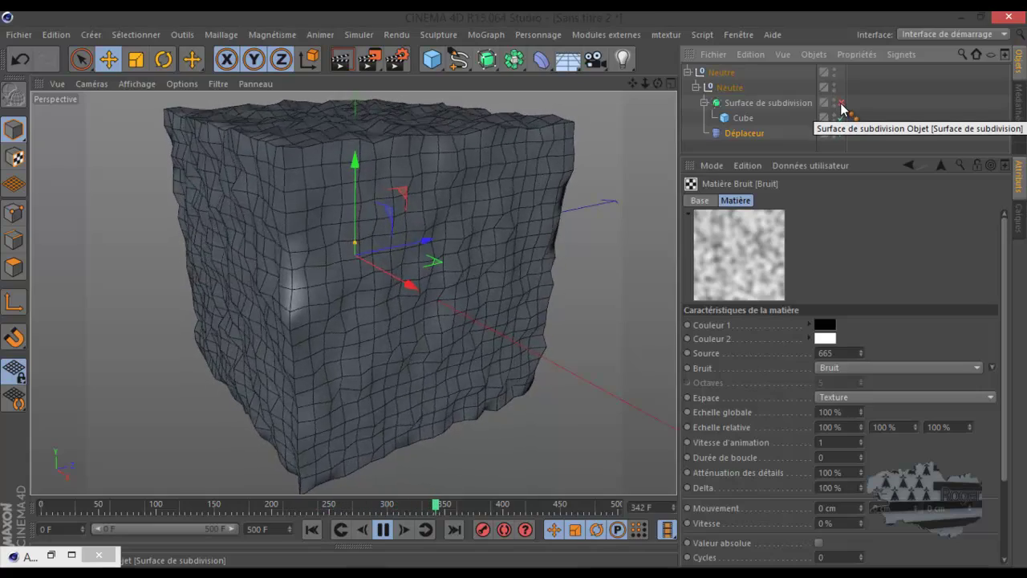
left_click(841, 104)
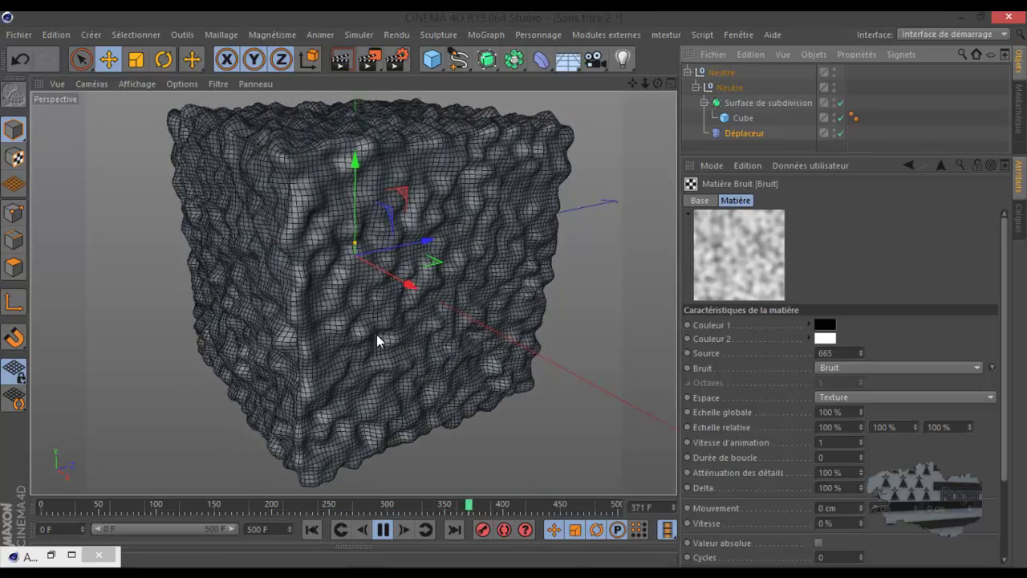
left_click(744, 104)
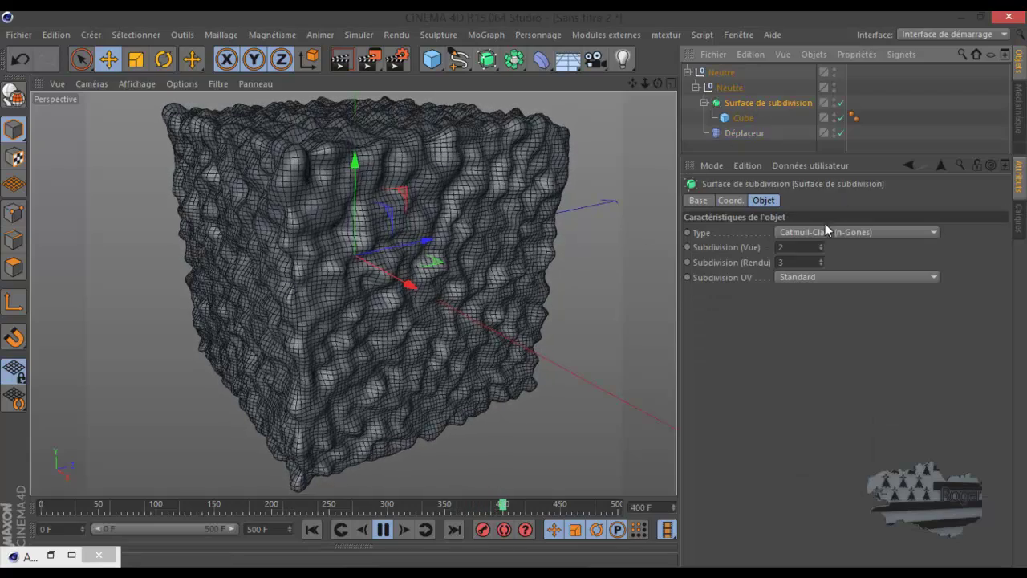
left_click(821, 251)
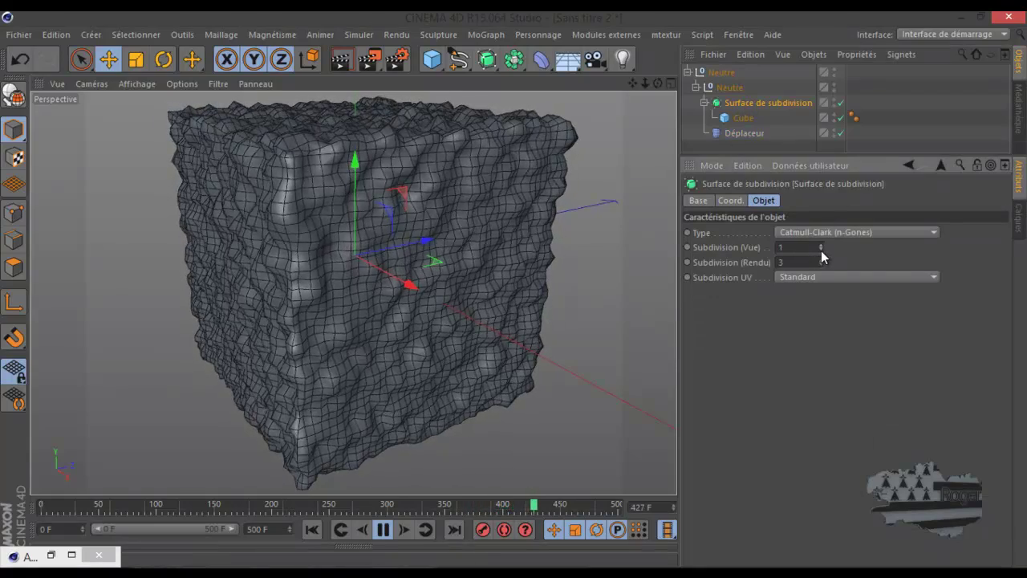
left_click(821, 244)
left_click(821, 244)
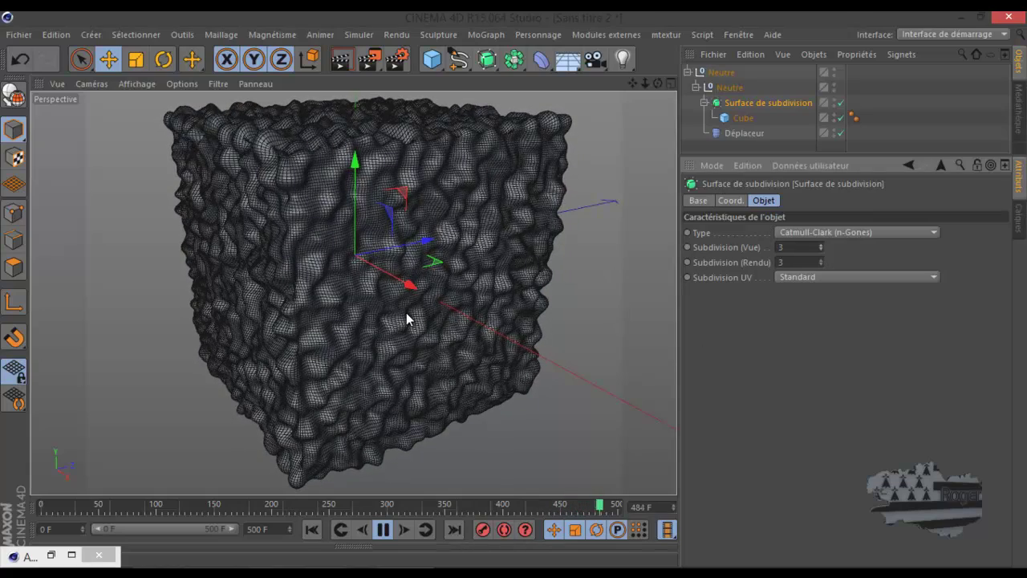
left_click(820, 249)
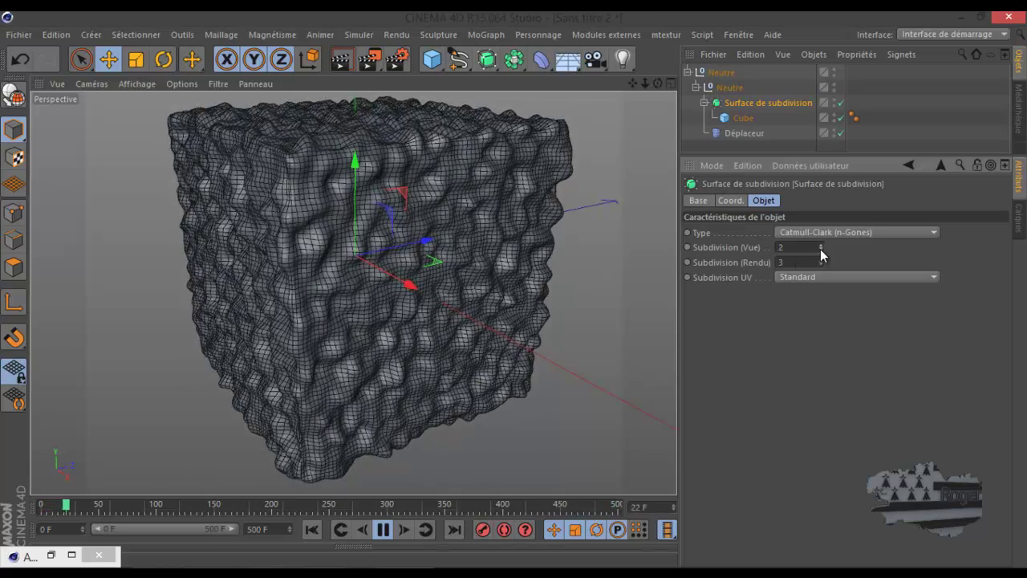
Open the Déplaceur's Bruit shader and set its Echelle globale to 300 %
left_click(739, 133)
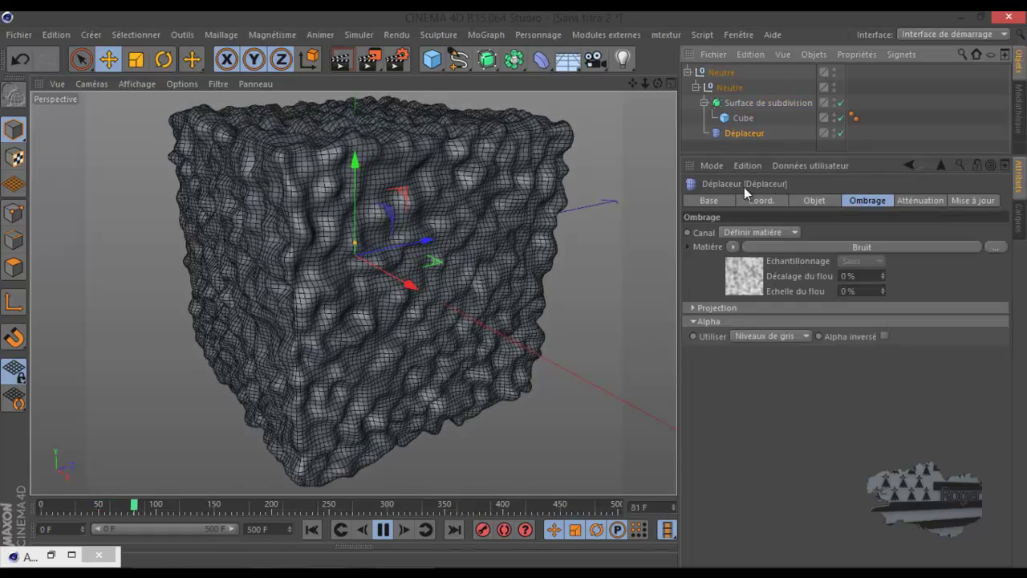
left_click(744, 271)
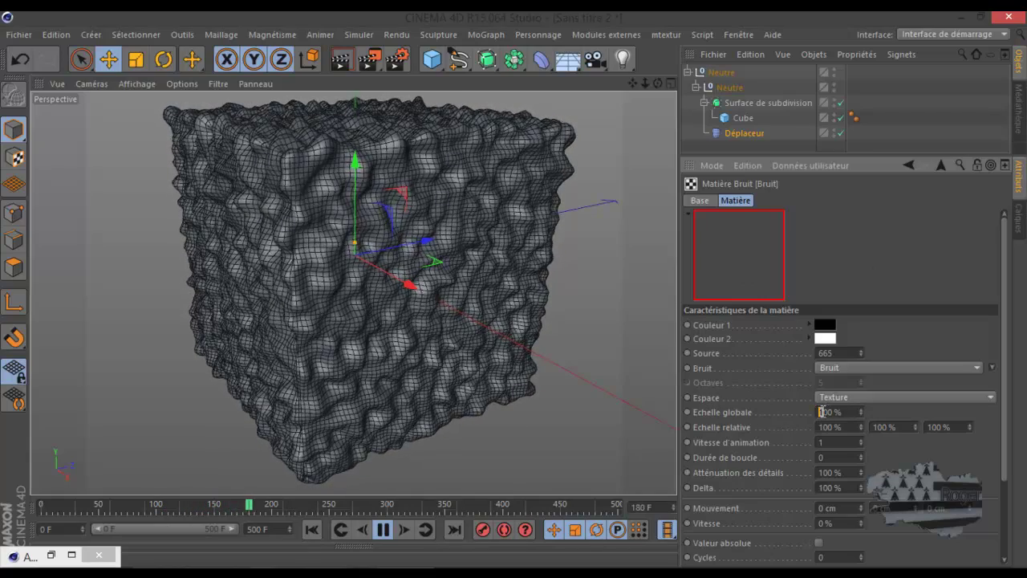
type("3")
key("Return")
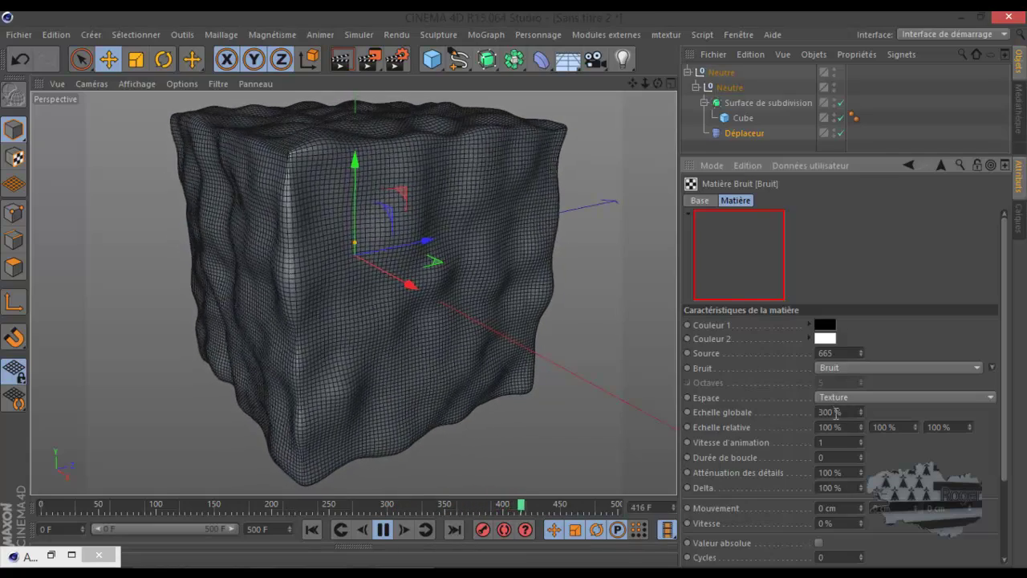
Try Echelle globale values of 0.5 % and 50 % on the Bruit shader, inspecting the relief up close
key("BackSpace")
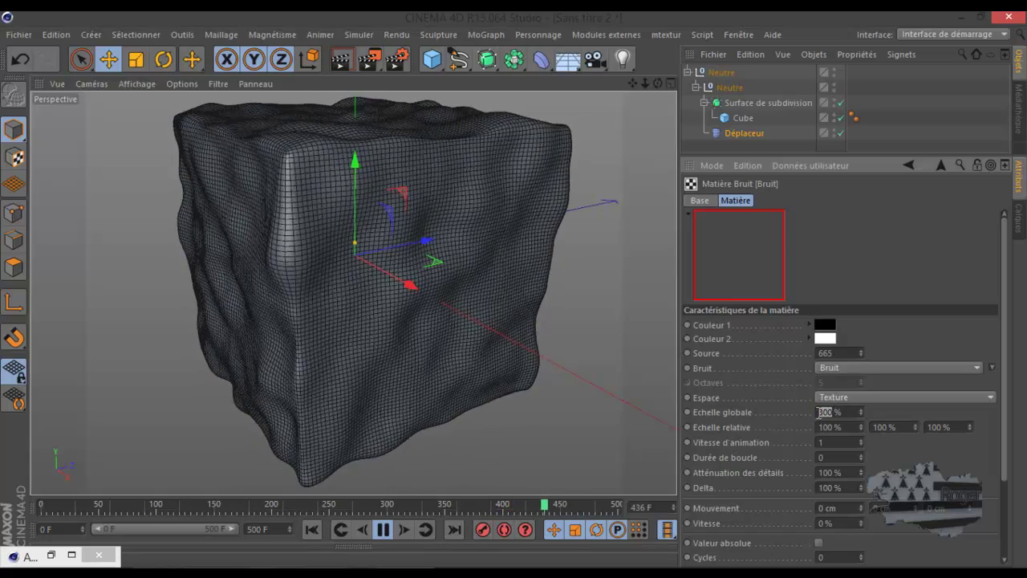
type("0.5")
key("Return")
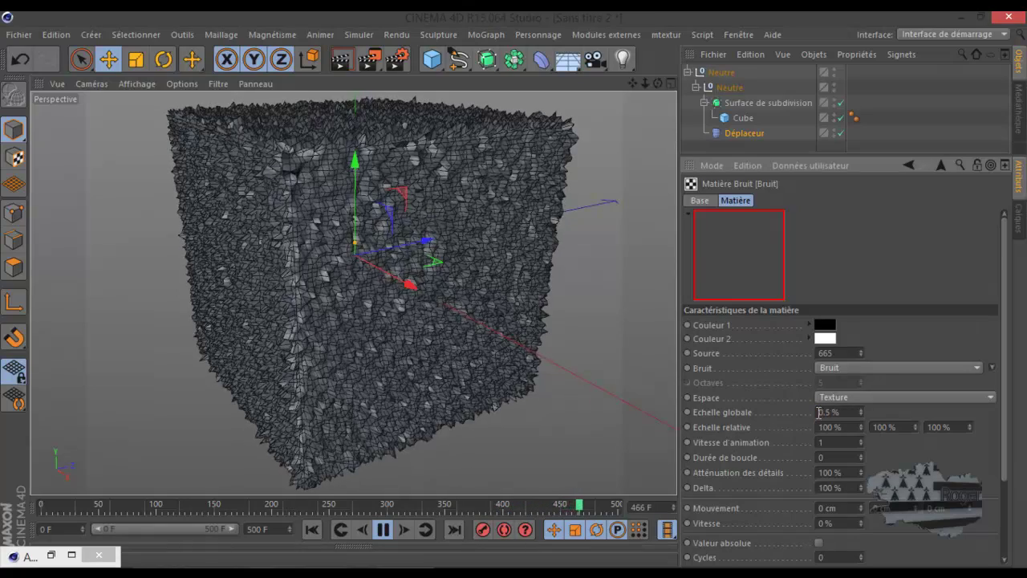
scroll(378, 316, "up", 5)
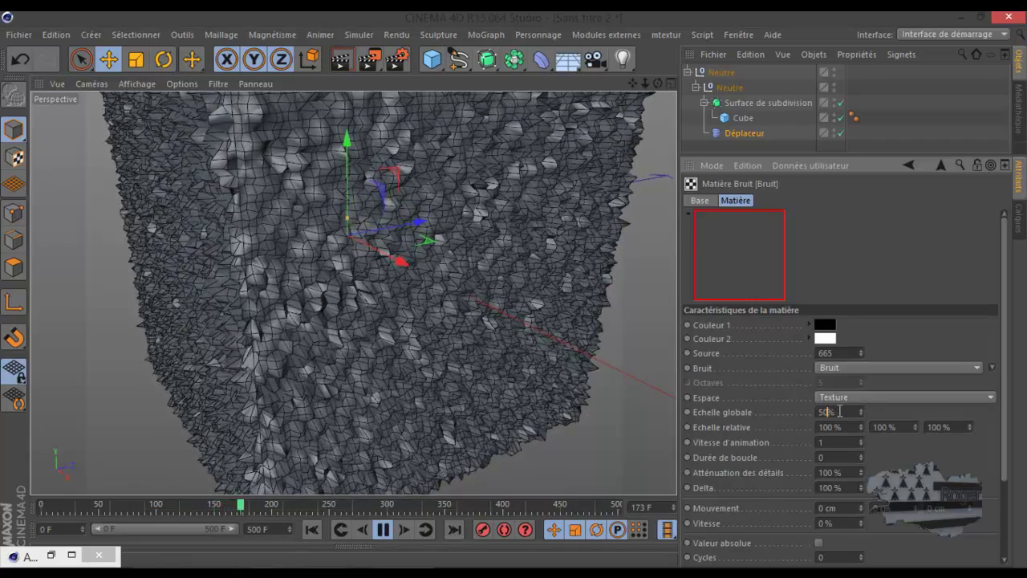
key("Return")
scroll(508, 349, "down", 3)
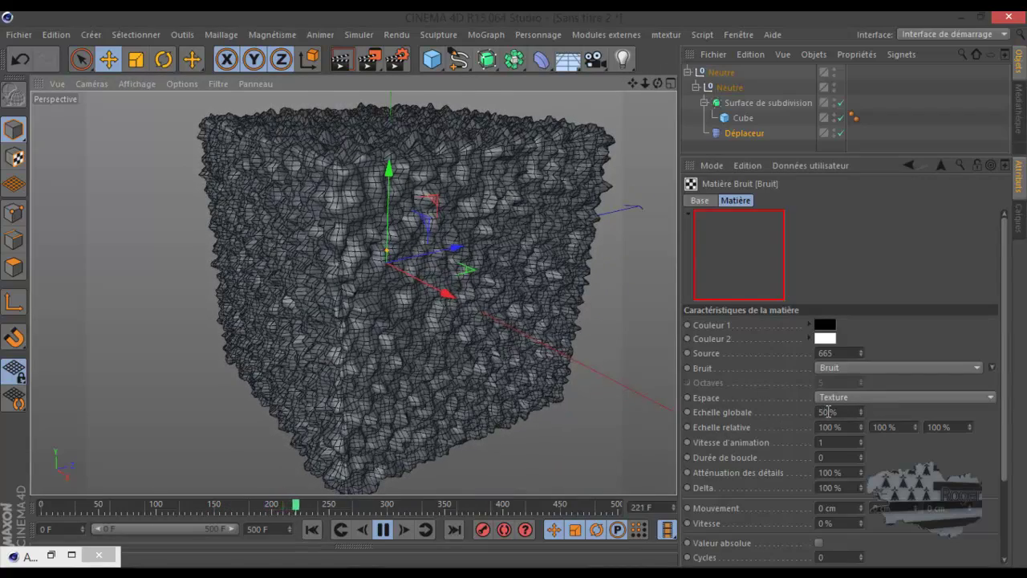
Set the Bruit shader's Echelle globale to 200 %
type("2")
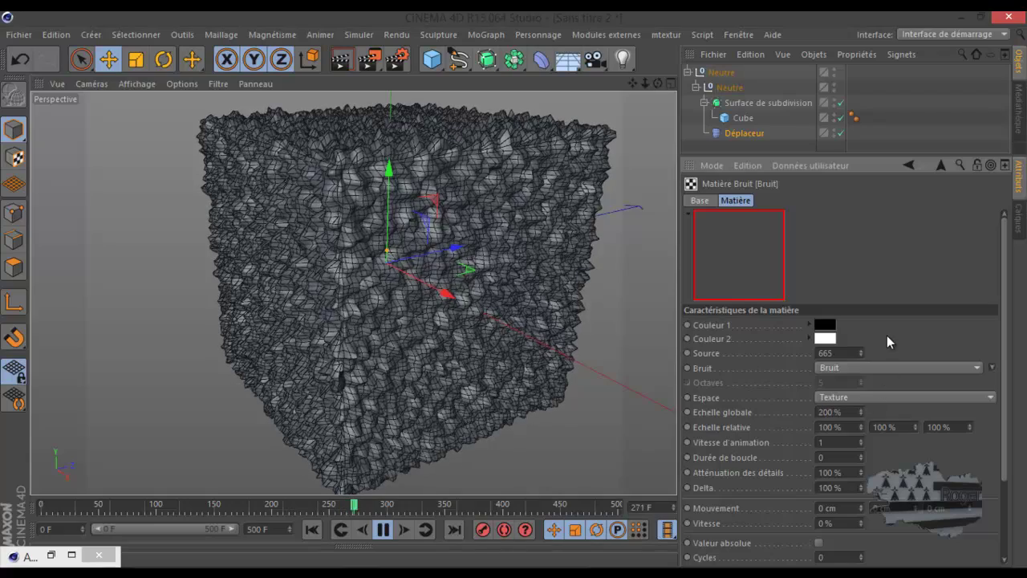
type("0")
key("Return")
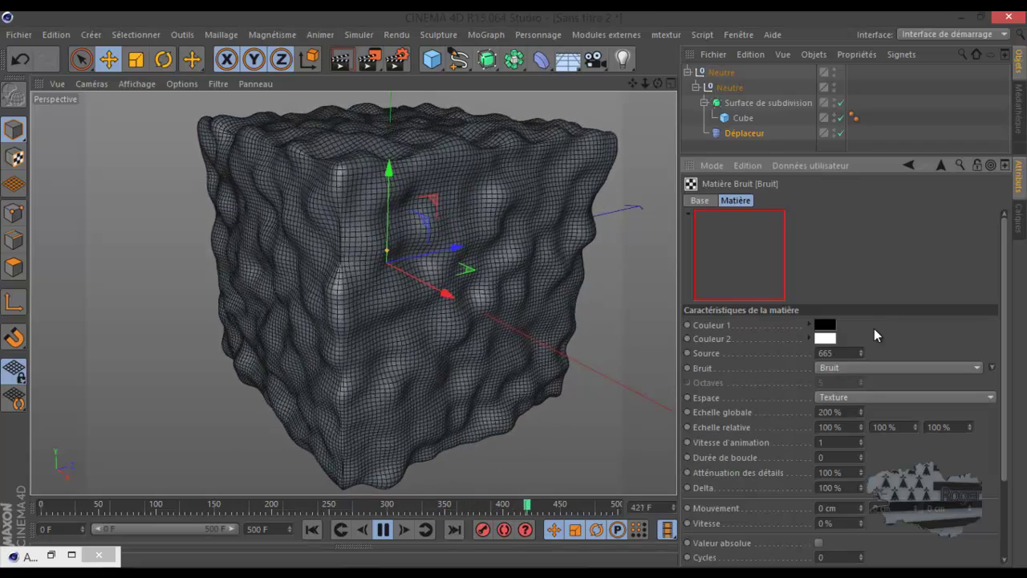
Test a lower Intensité on the Déplaceur, return it to 100 %, and set the Hauteur to 30 cm
left_click(744, 134)
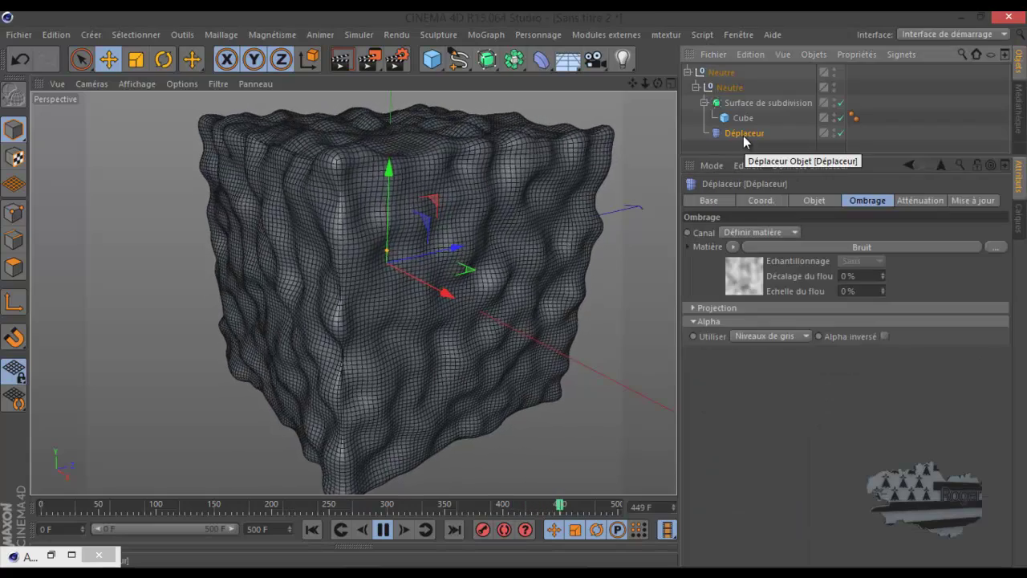
left_click(814, 201)
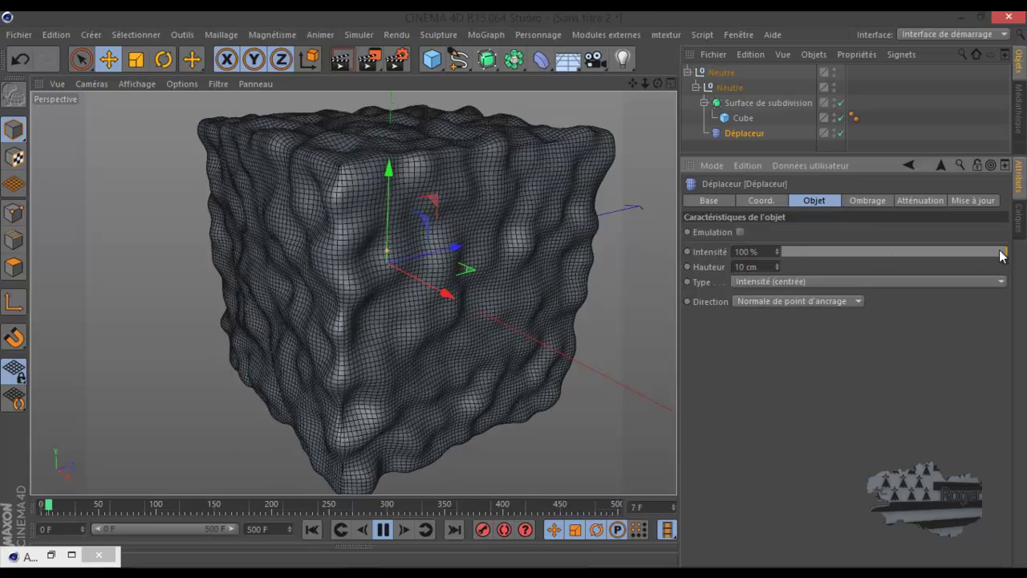
left_click_drag(963, 258, 935, 262)
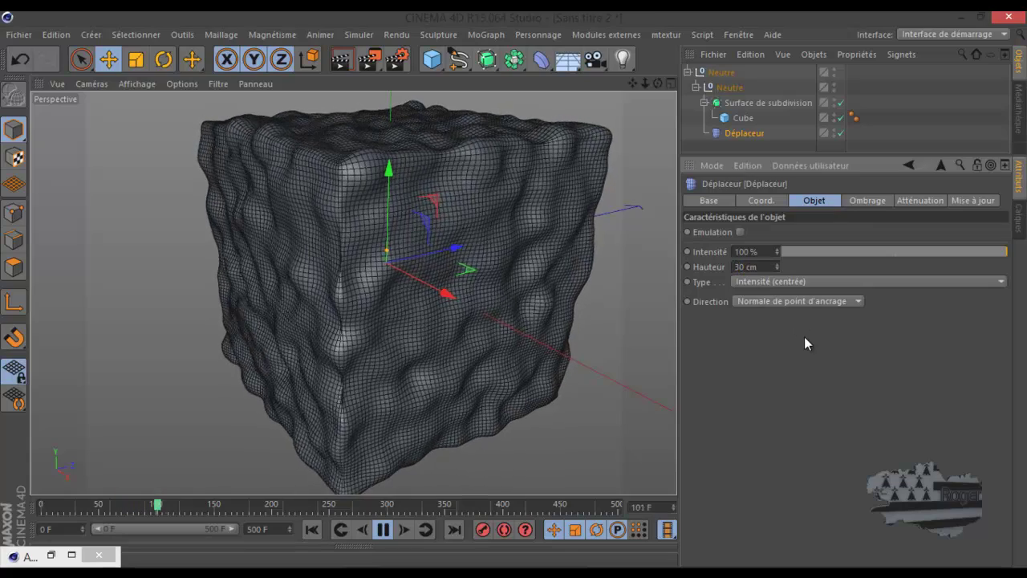
key("Return")
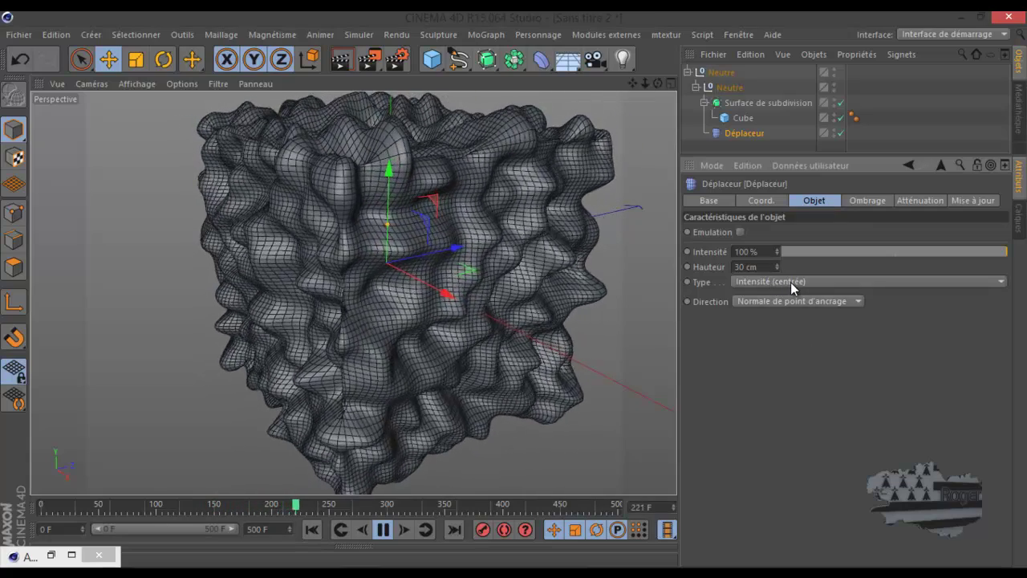
Compare the Déplaceur's Type Intensité with Intensité (centrée), ending on Intensité (centrée)
left_click(790, 282)
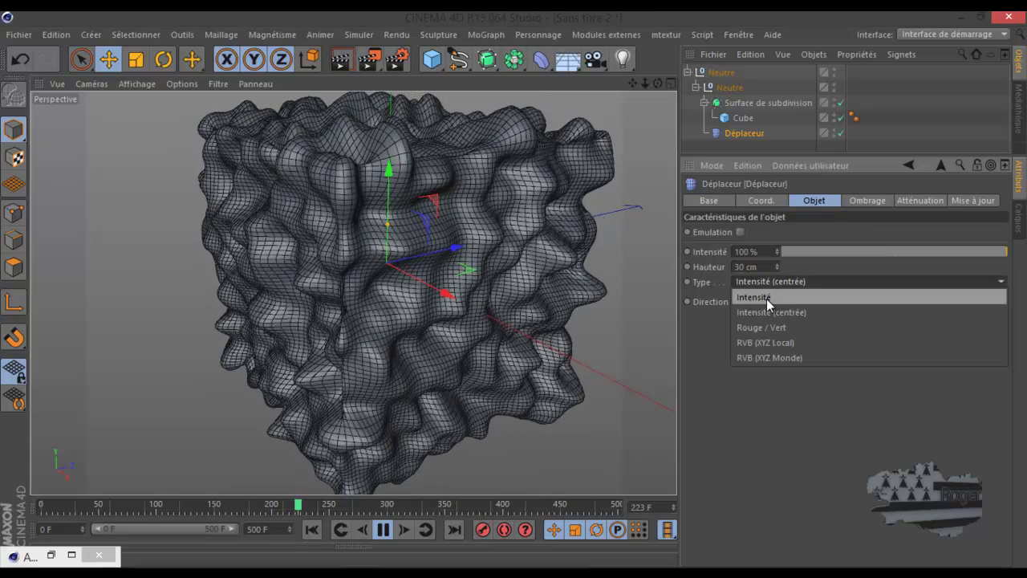
left_click(766, 298)
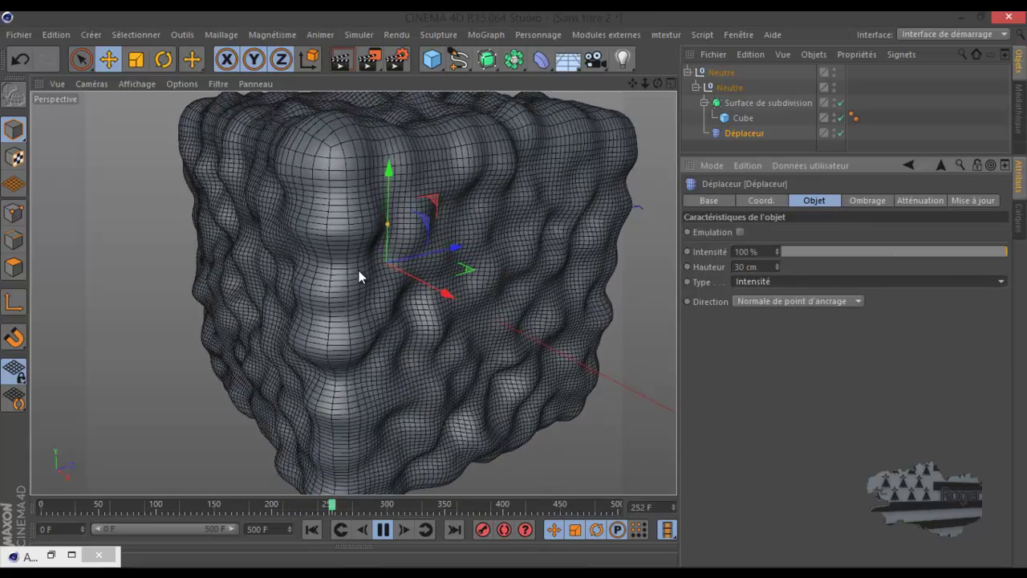
left_click(786, 280)
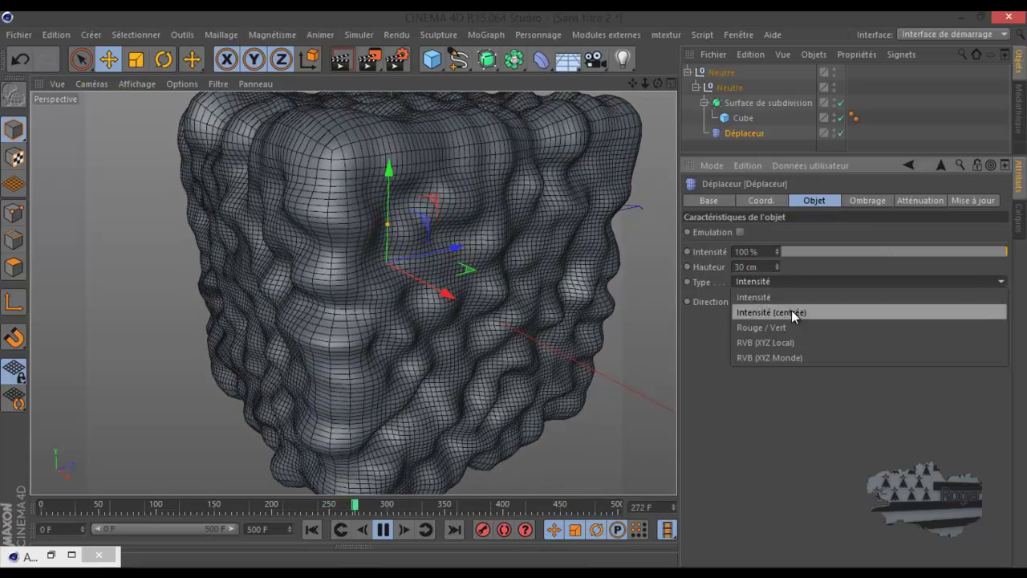
left_click(791, 313)
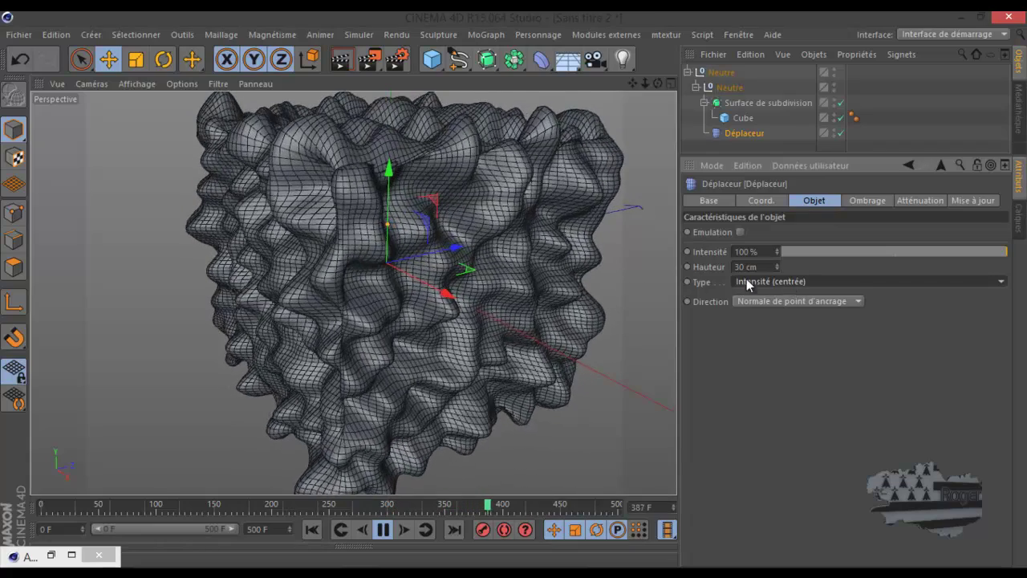
Try the Déplaceur's displacement types Rouge / Vert, RVB (XYZ Local) and RVB (XYZ Monde) in turn
left_click(788, 281)
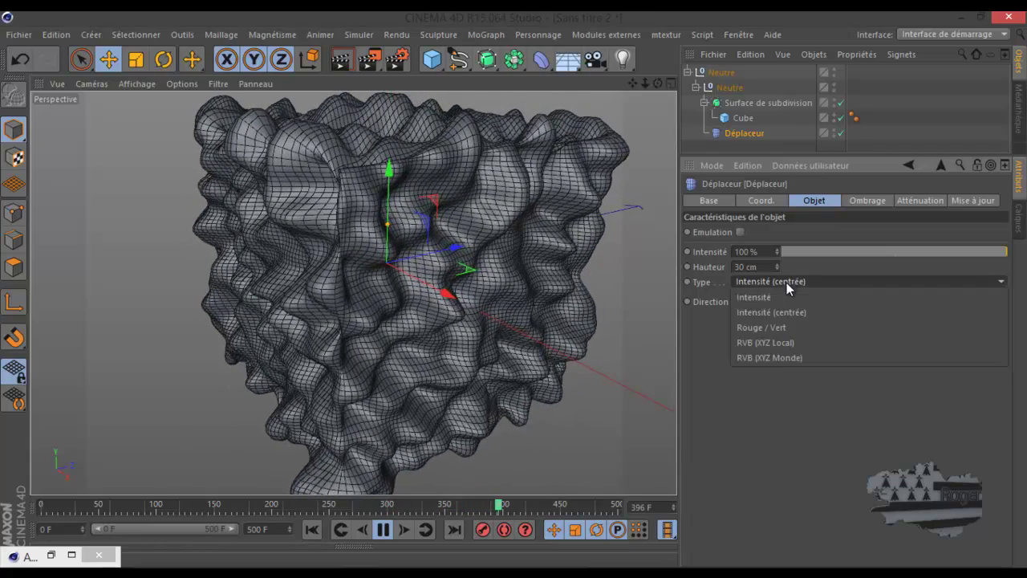
left_click(775, 328)
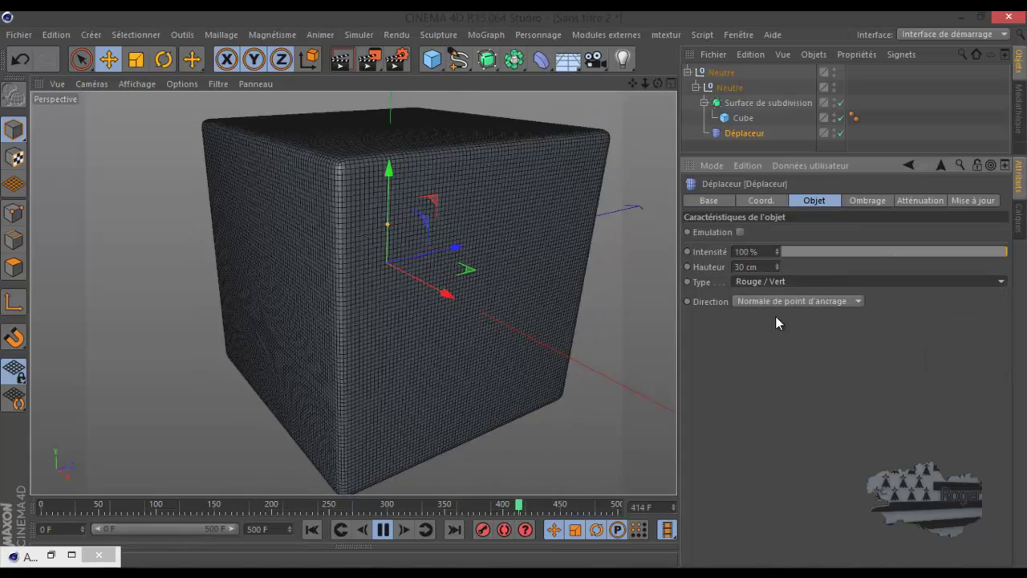
left_click(781, 282)
left_click(788, 340)
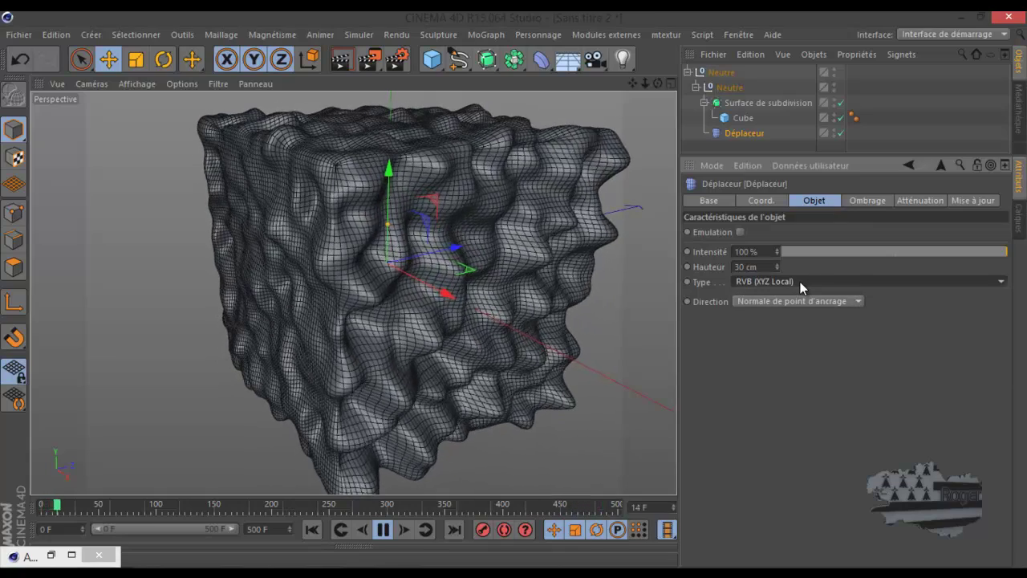
left_click(800, 282)
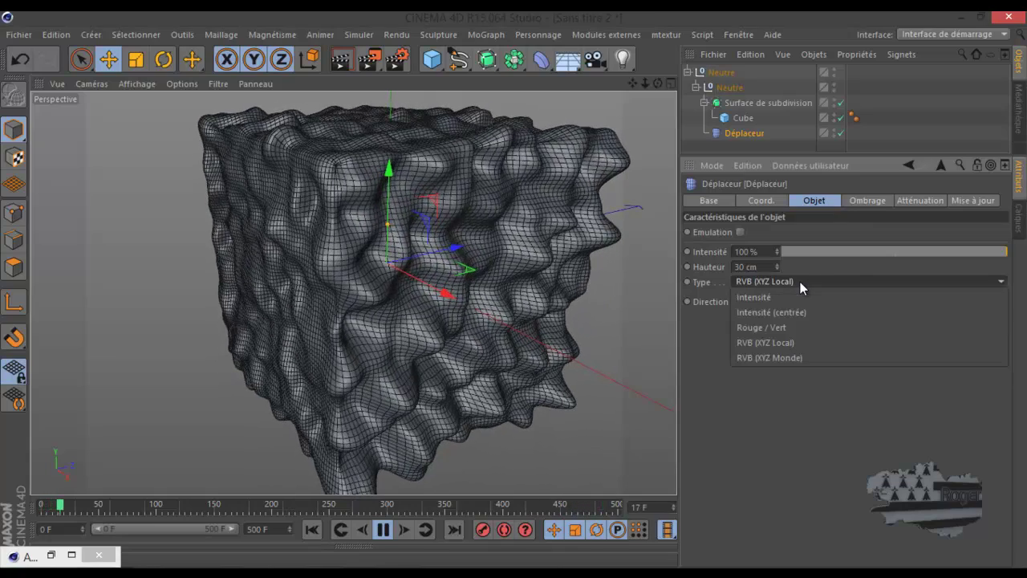
left_click(803, 358)
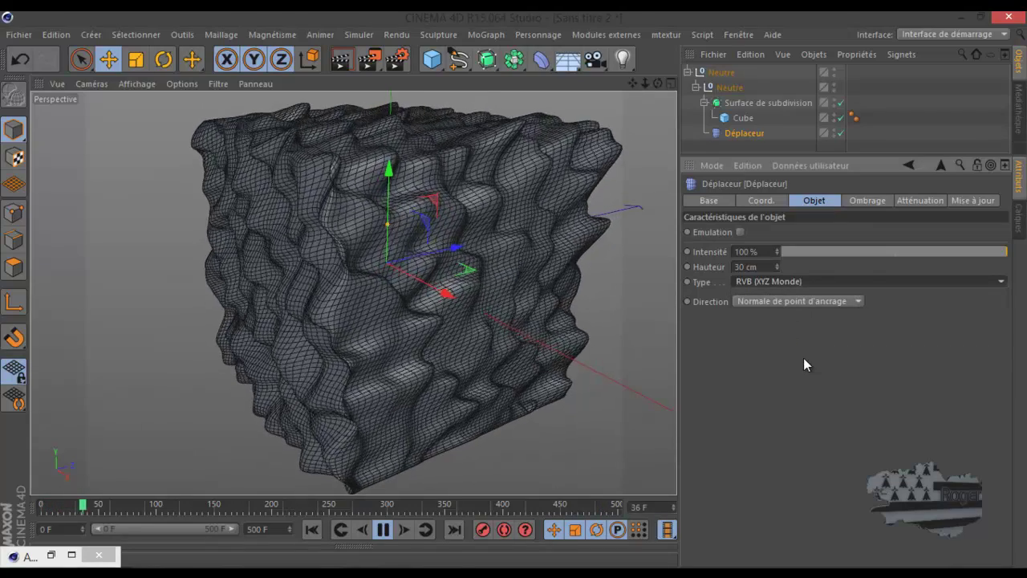
Inspect the displaced cube from another angle, try Type Intensité again, and set the Déplaceur's Type to Intensité (centrée)
left_click_drag(657, 84, 515, 290)
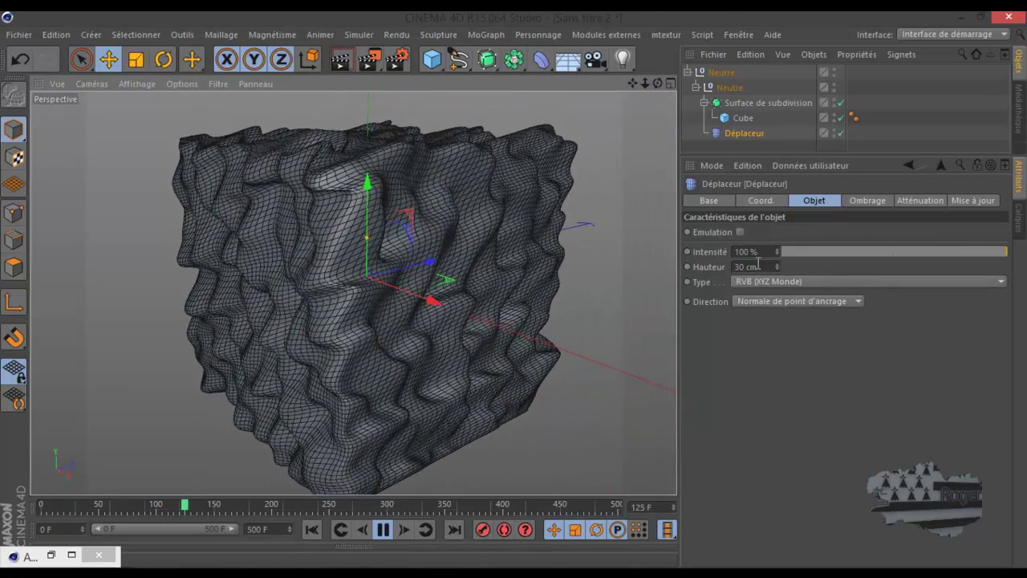
left_click(759, 281)
left_click(762, 296)
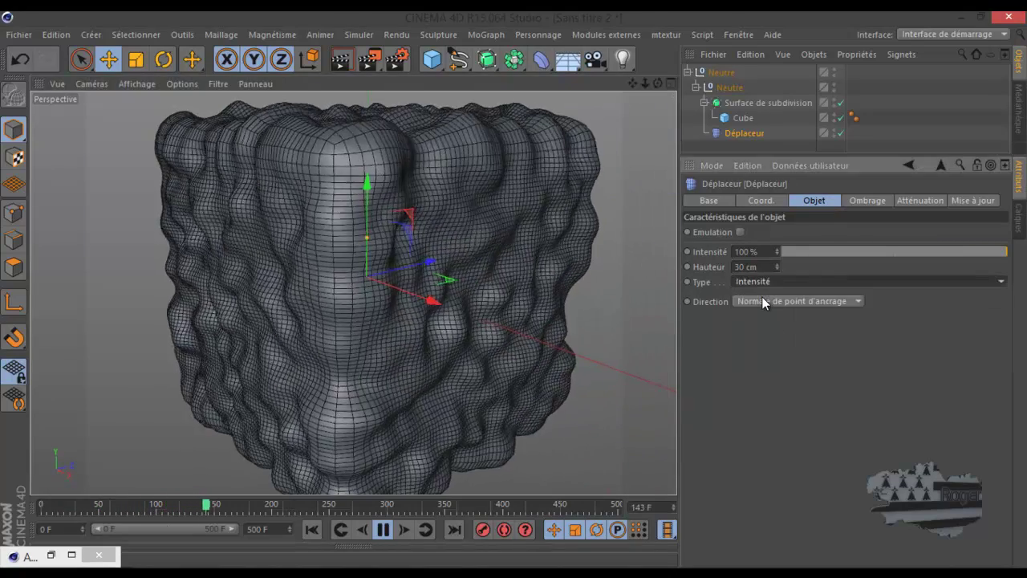
left_click(774, 281)
left_click(776, 311)
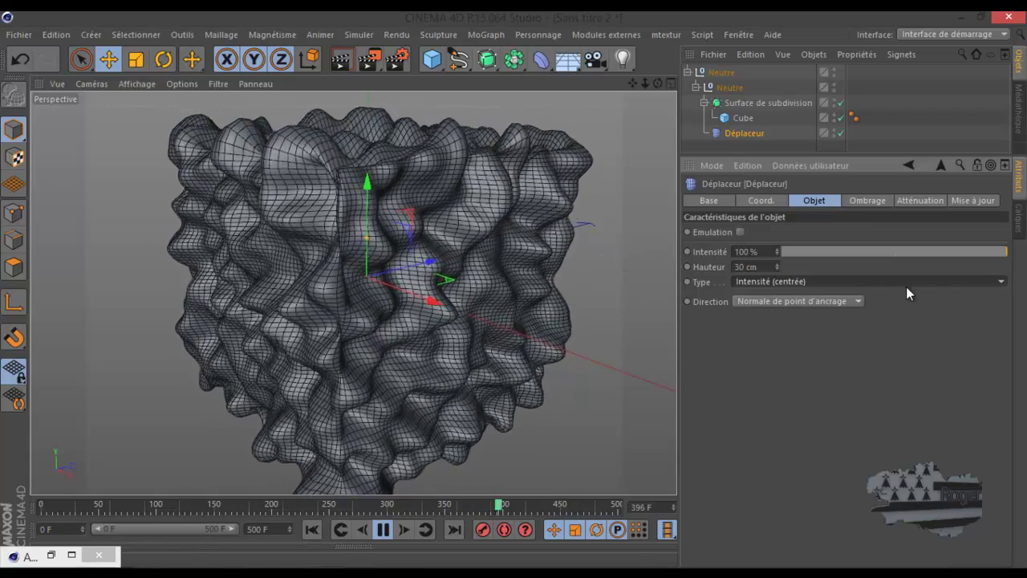
Test lower Influence and Echelle values in the Déplaceur's Atténuation, restore Influence to 100 %, and set Echelle to 96 %
left_click(915, 205)
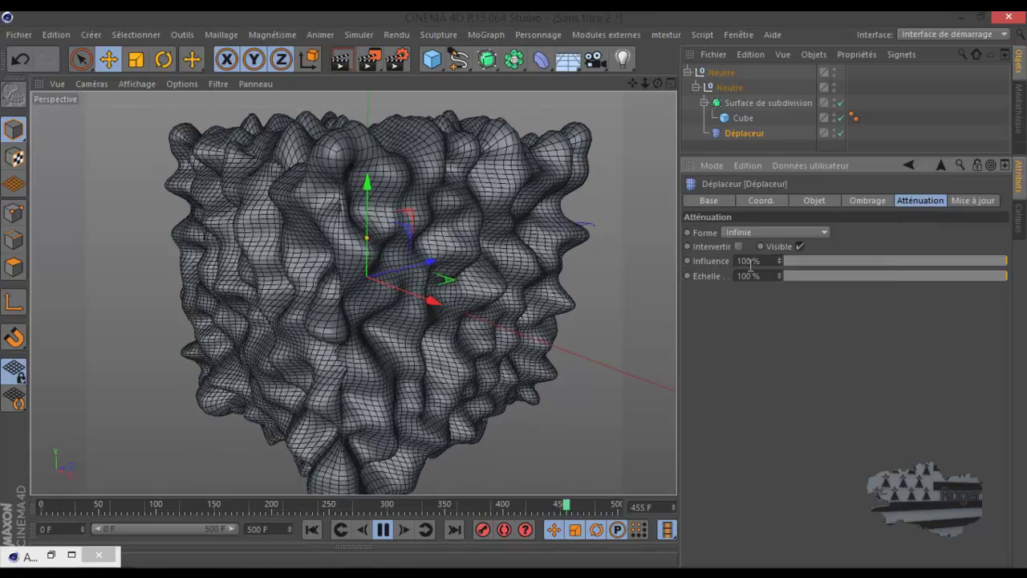
left_click_drag(1008, 272, 853, 269)
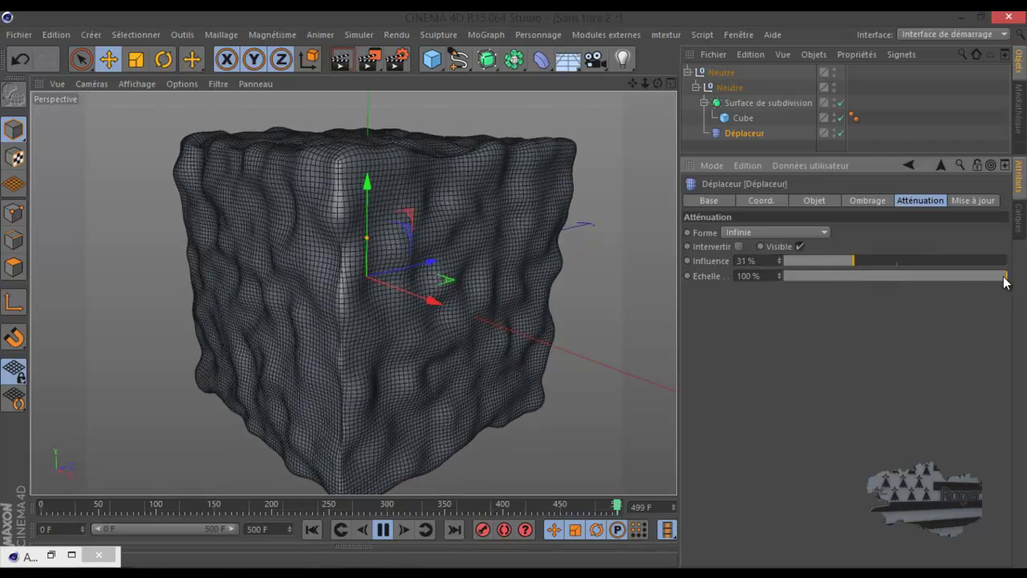
left_click_drag(1004, 278, 959, 287)
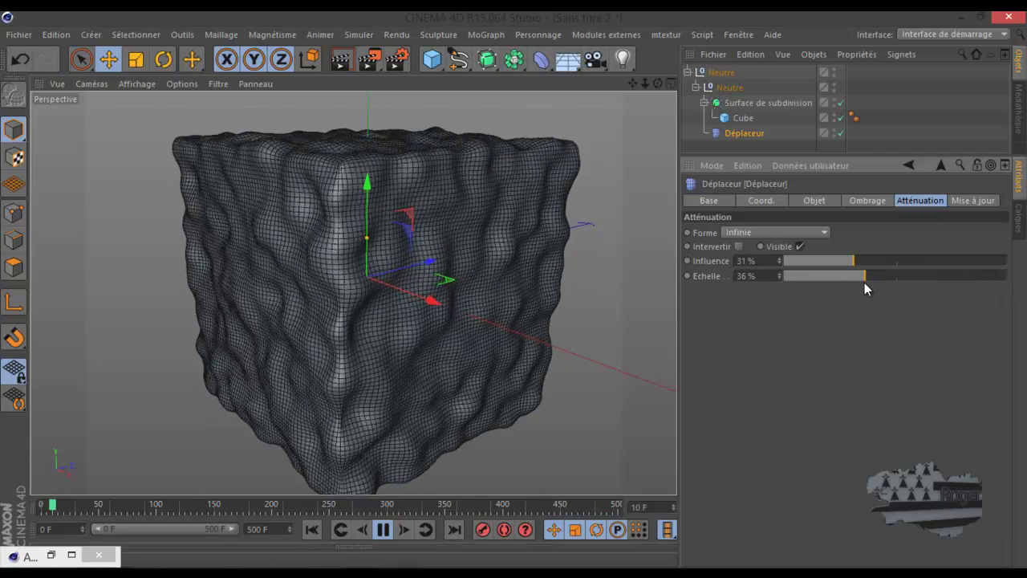
left_click_drag(864, 277, 1011, 267)
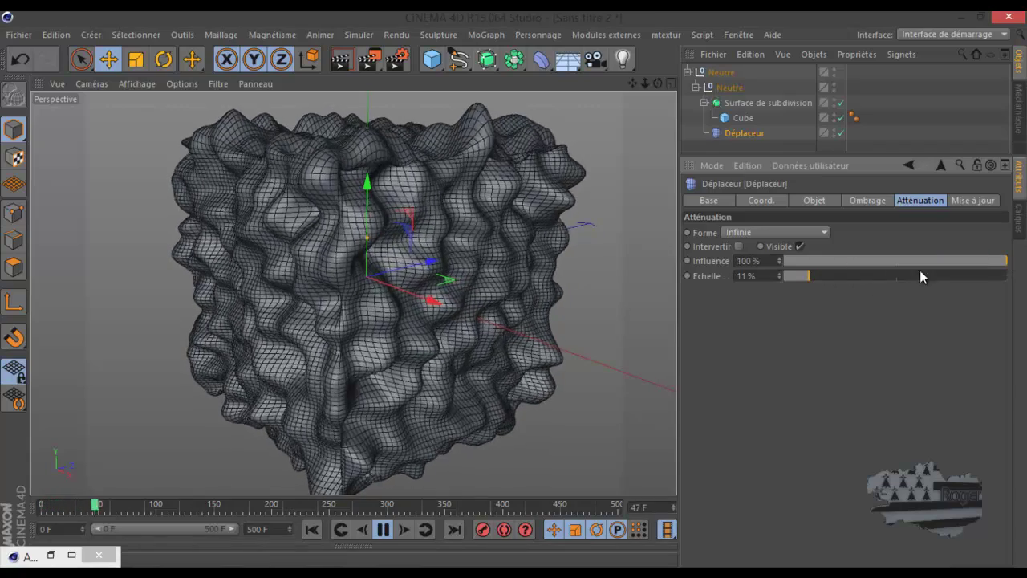
left_click_drag(811, 278, 1001, 279)
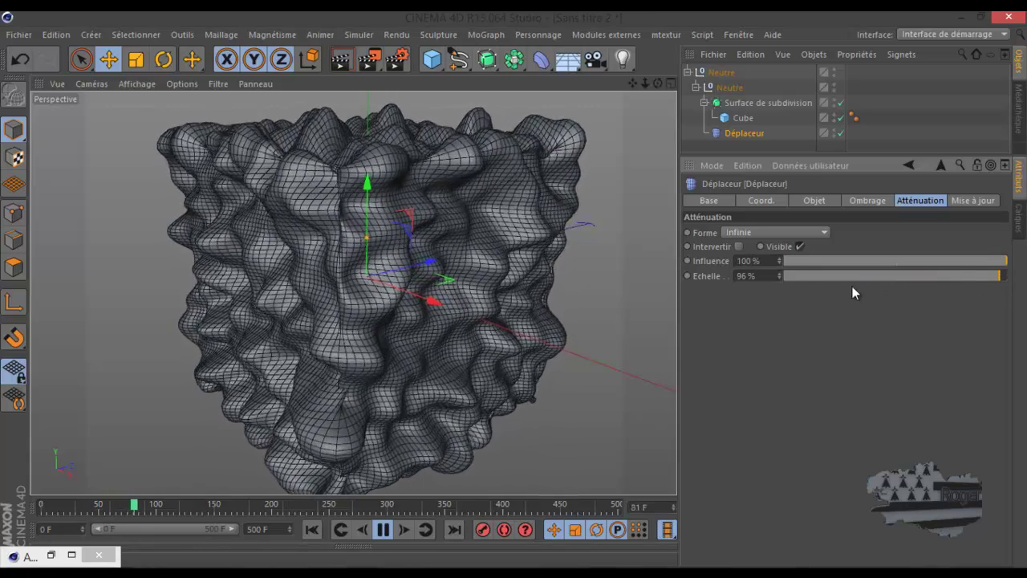
left_click(739, 246)
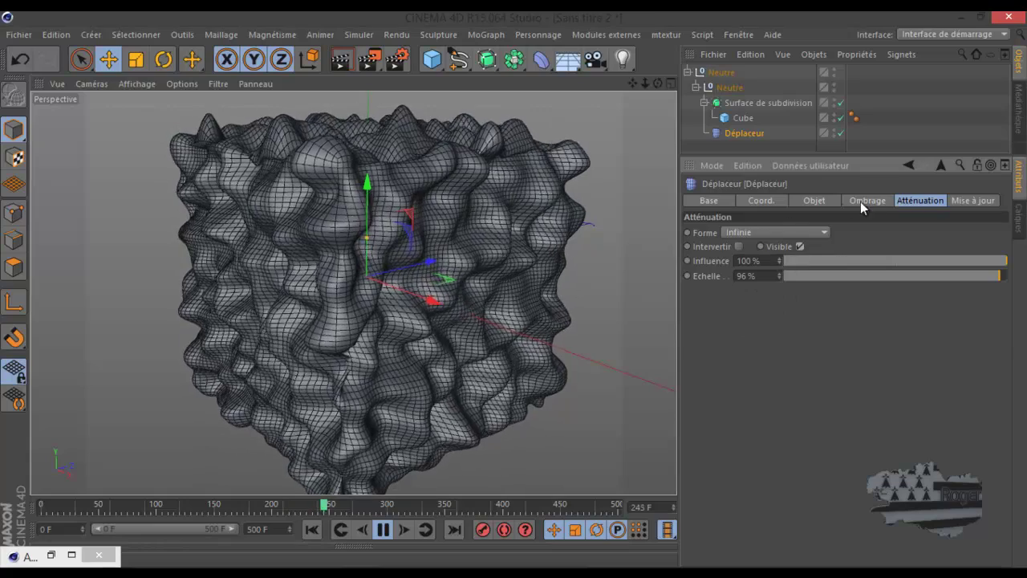
Review the Déplaceur's Bruit shader settings, its Atténuation settings and its Mise à jour options
left_click(868, 201)
left_click(732, 278)
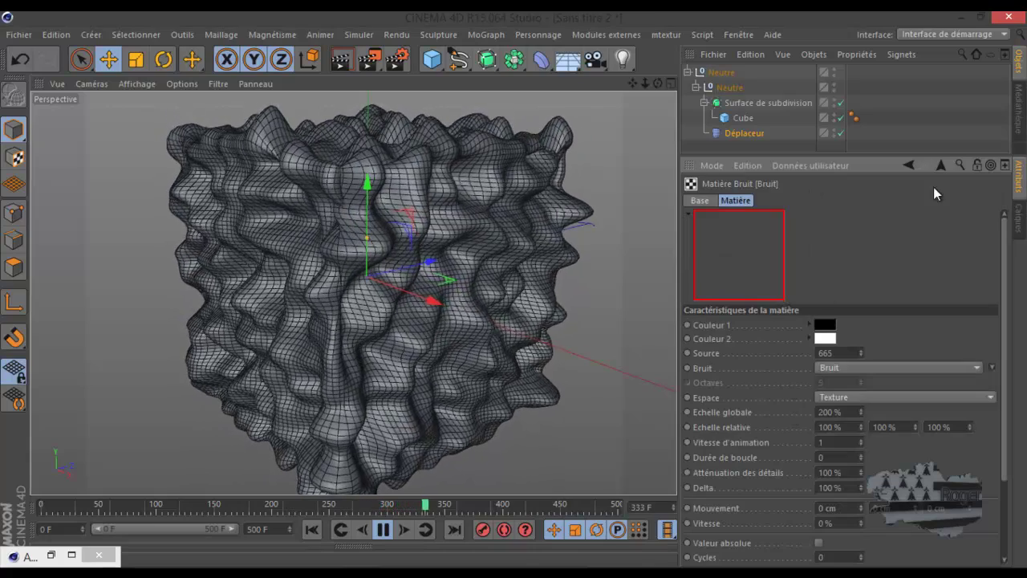
left_click(943, 164)
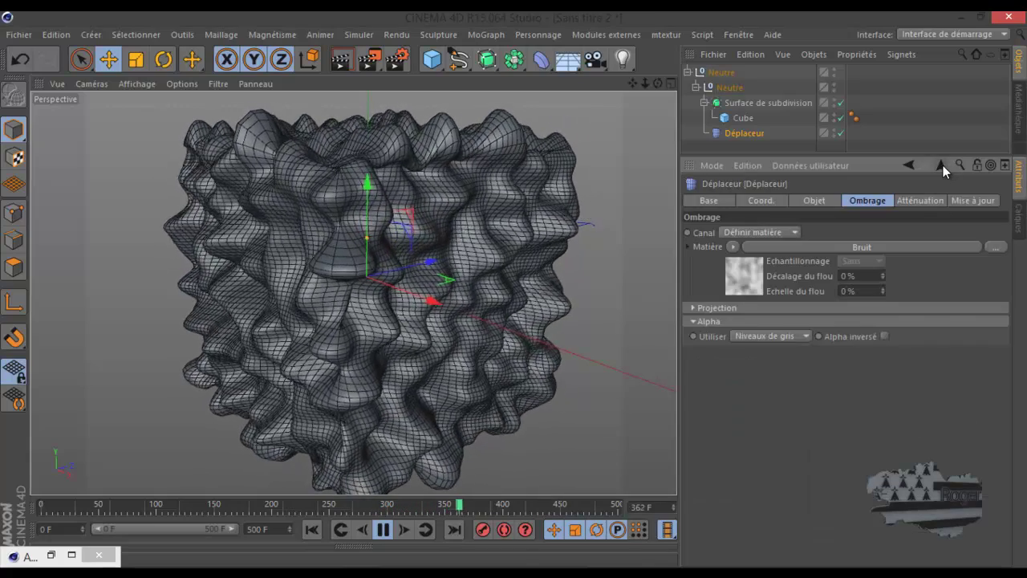
left_click(920, 202)
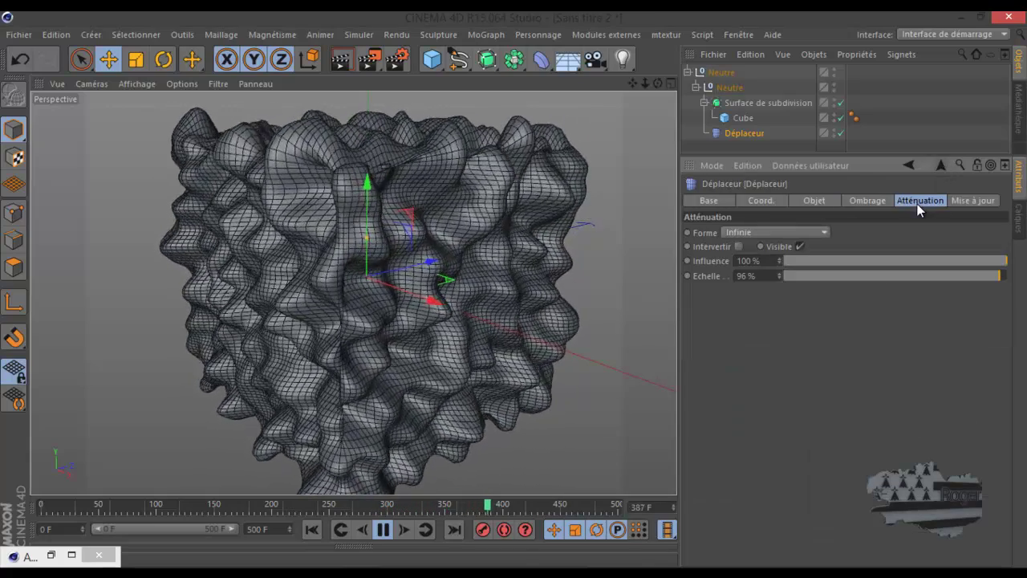
left_click(961, 202)
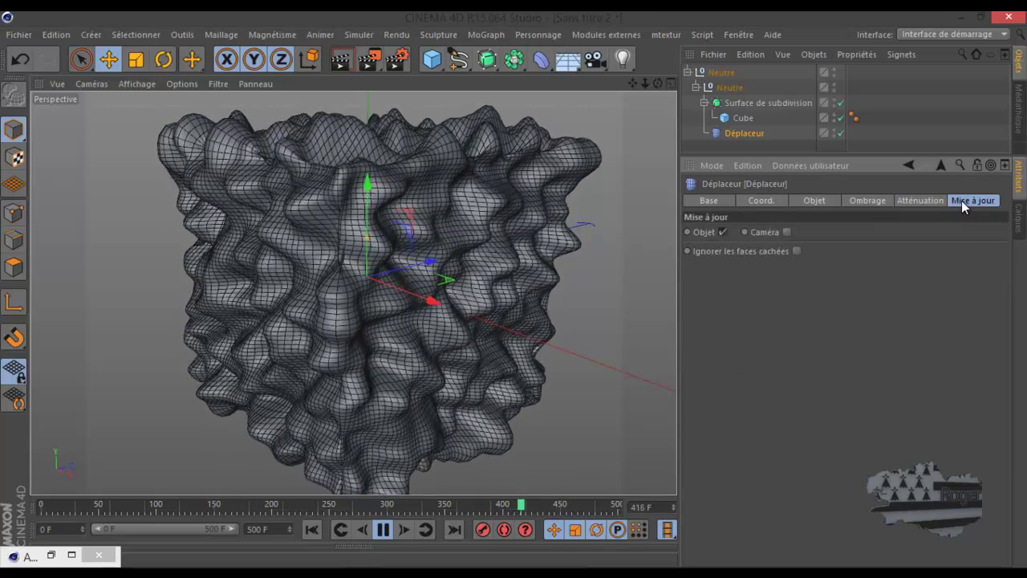
Try the Déplaceur's Direction options Sphérique and Planaire, and restore Normale de point d'ancrage
left_click(784, 200)
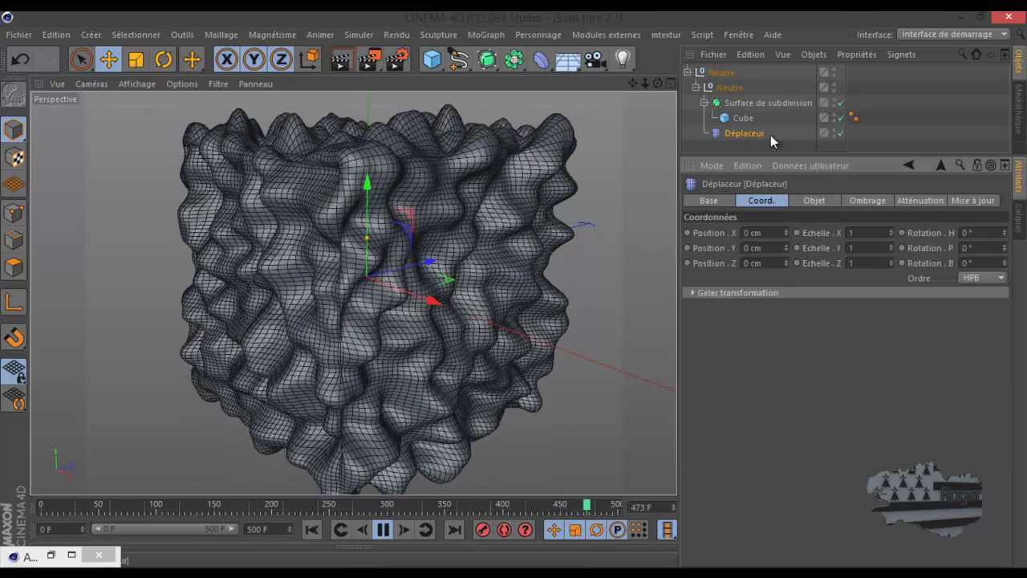
left_click(816, 199)
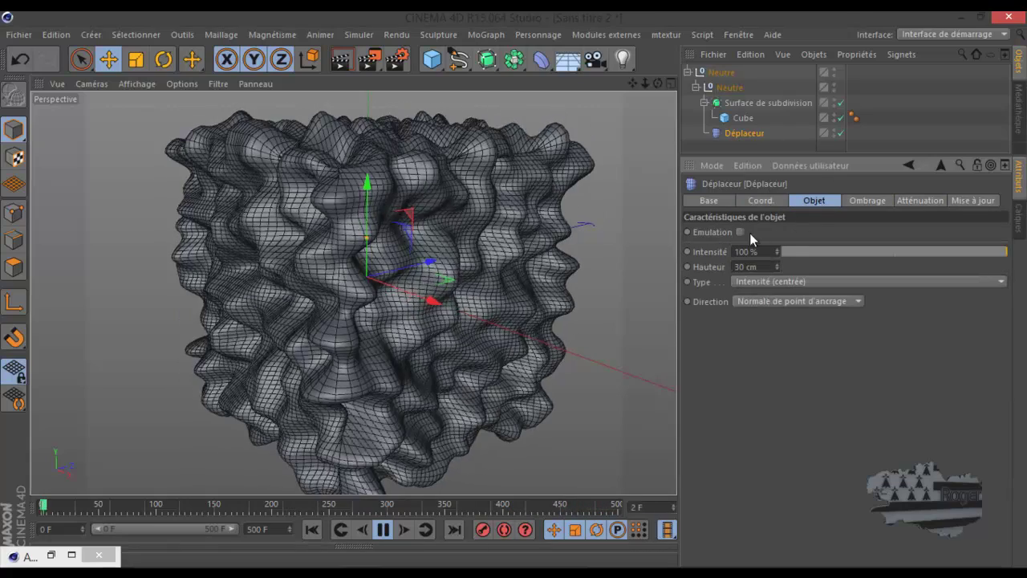
left_click(772, 302)
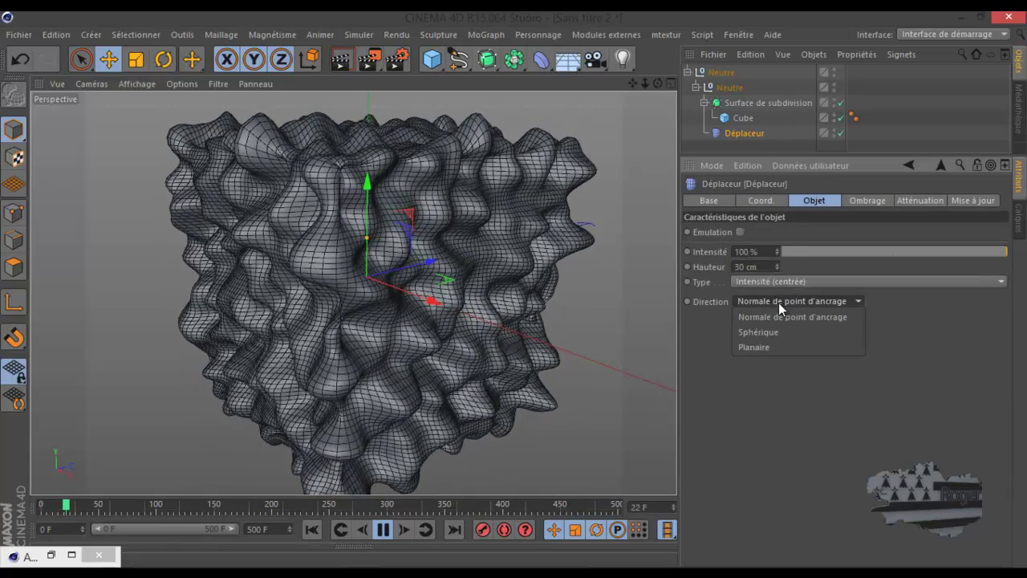
left_click(777, 331)
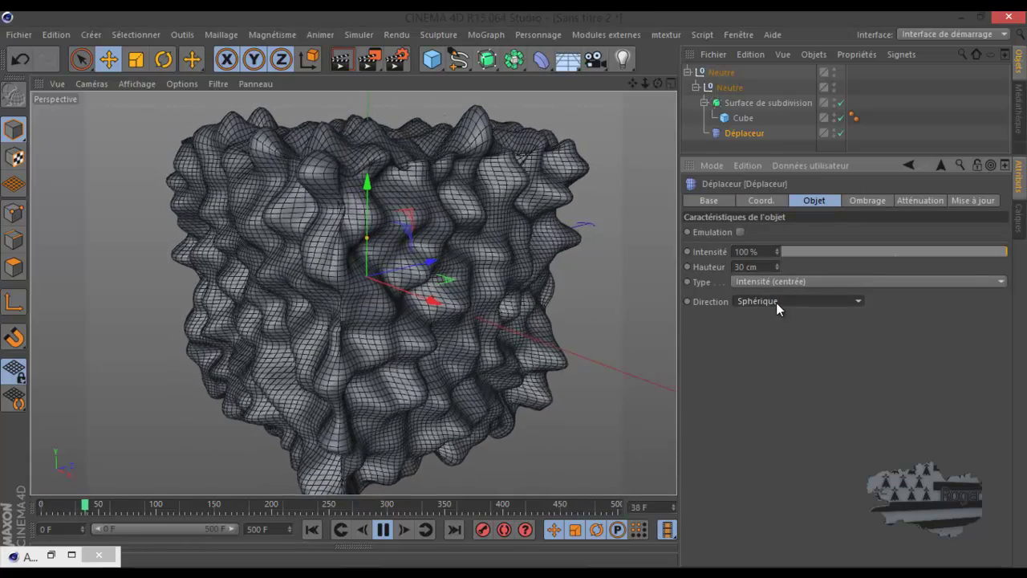
left_click(776, 303)
left_click(775, 344)
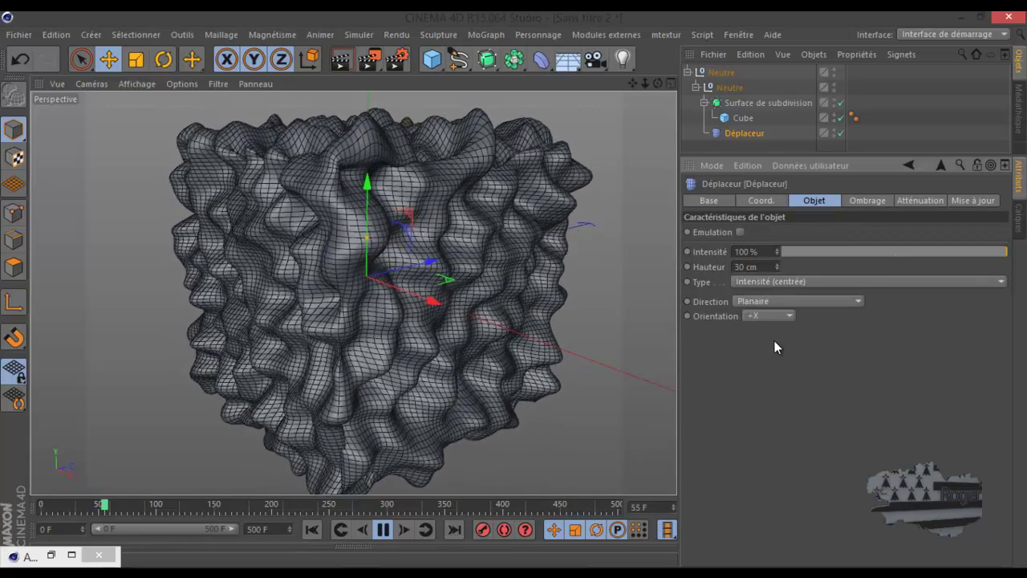
left_click(772, 302)
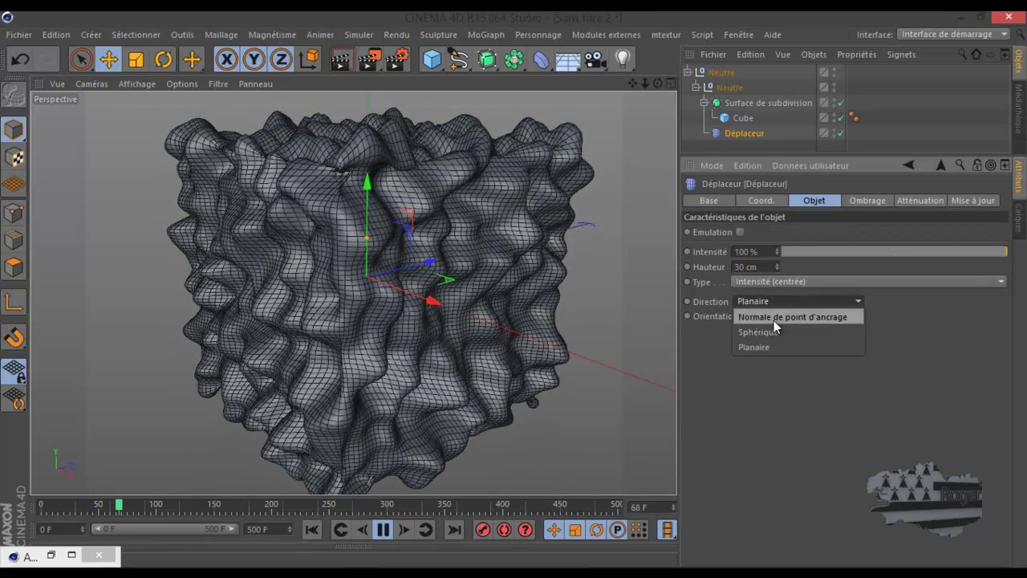
left_click(774, 318)
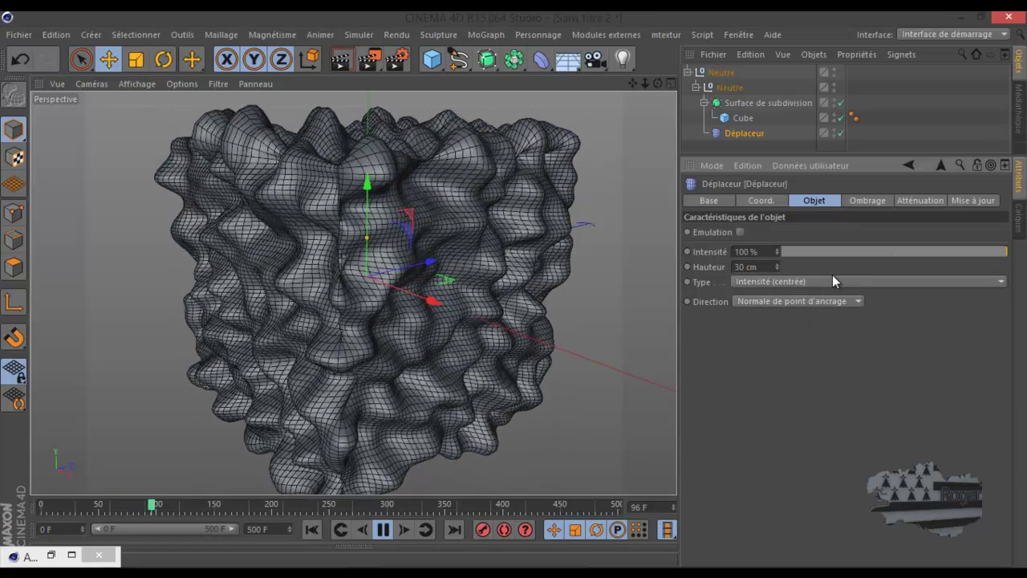
Compare the Déplaceur's Type Intensité with Intensité (centrée), and keep Intensité (centrée)
left_click(829, 281)
left_click(799, 295)
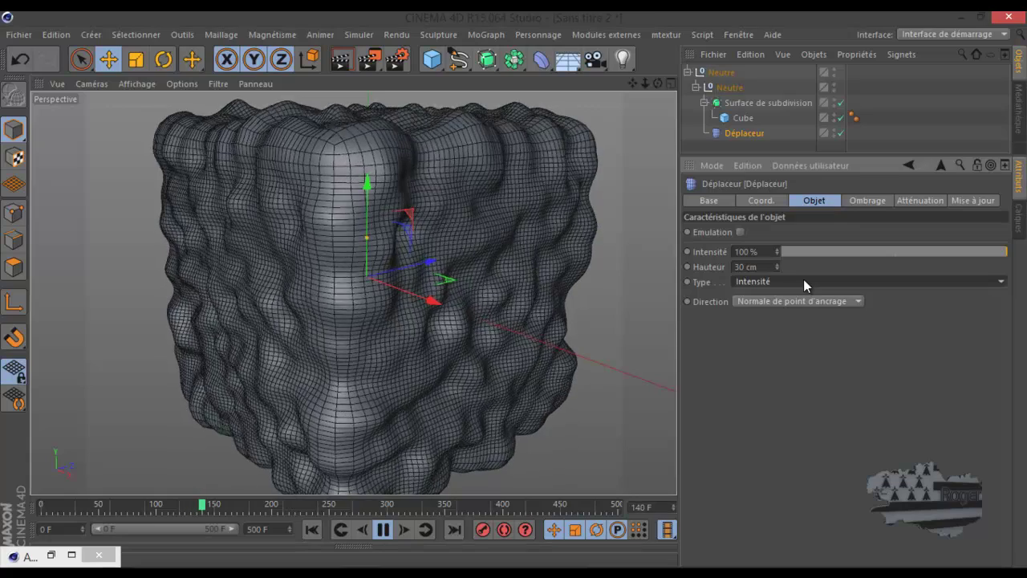
left_click(803, 280)
left_click(800, 308)
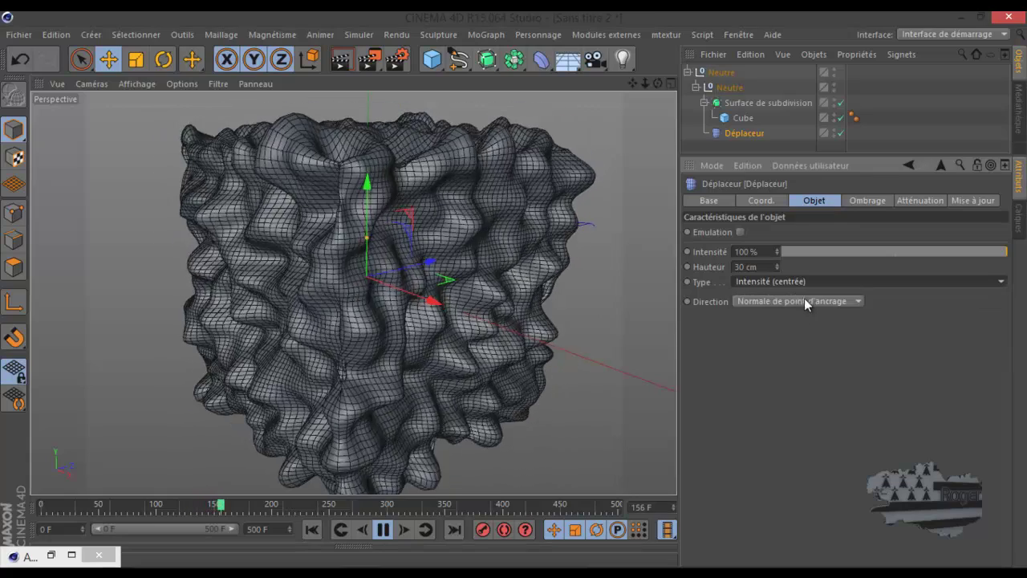
Test a Décalage X of 0.38 and a Longueur X of 285 % in the Bruit shader's Projection settings
left_click(866, 201)
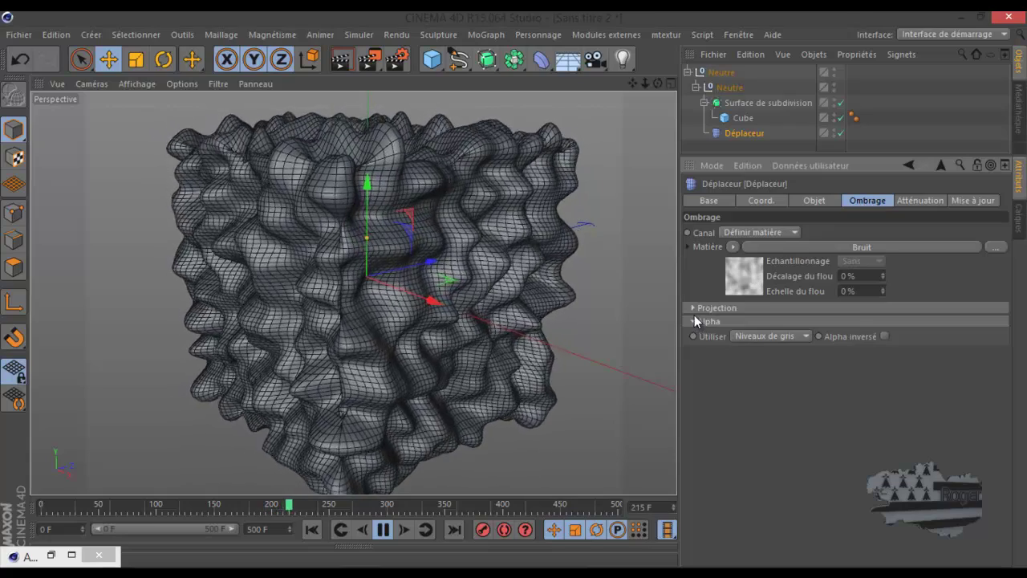
left_click(693, 308)
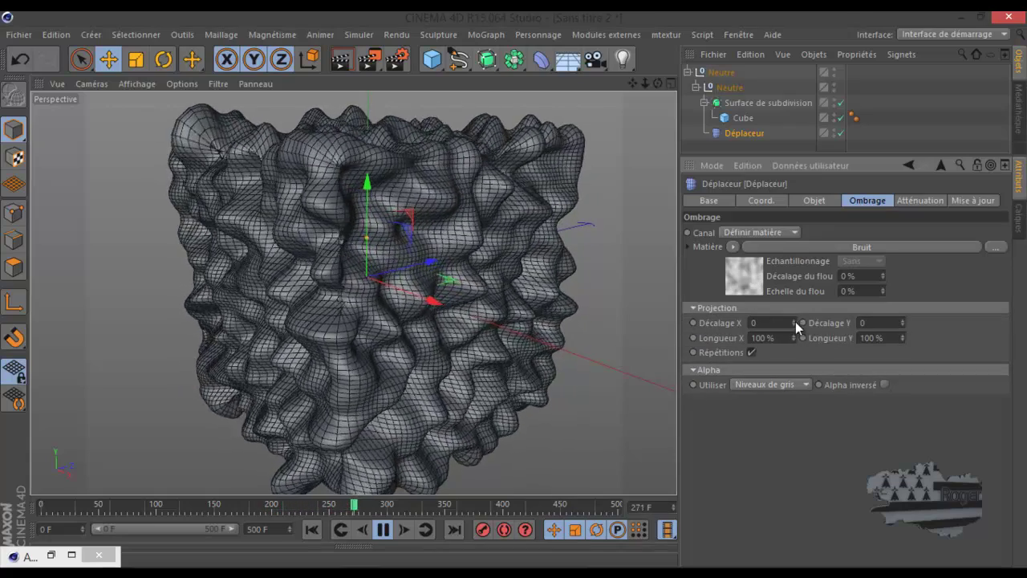
left_click_drag(795, 336, 792, 301)
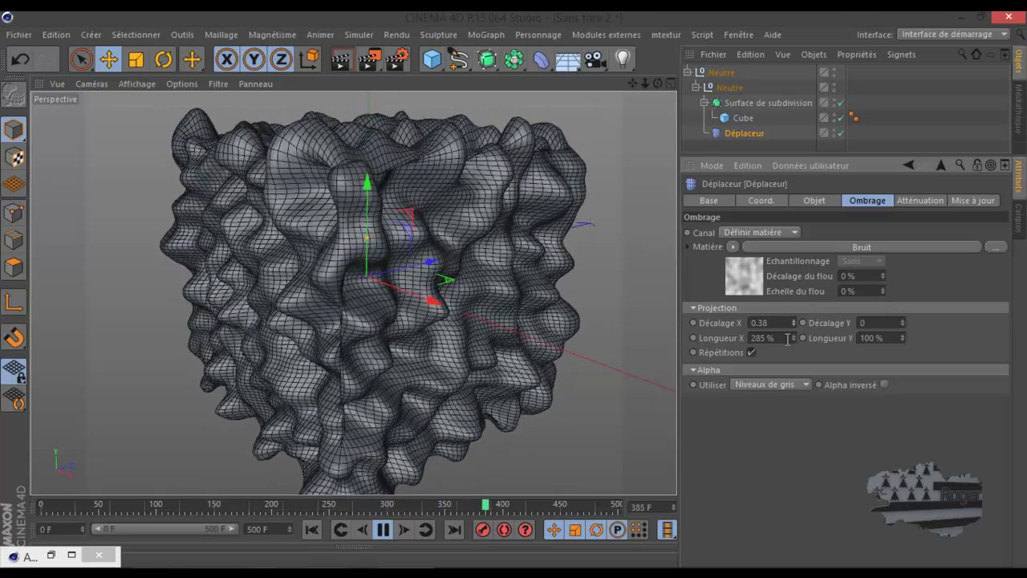
Reset the Projection's Longueur X to 100 % and Décalage X to 0, and switch Répétitions off and back on
left_click(743, 338)
type("1")
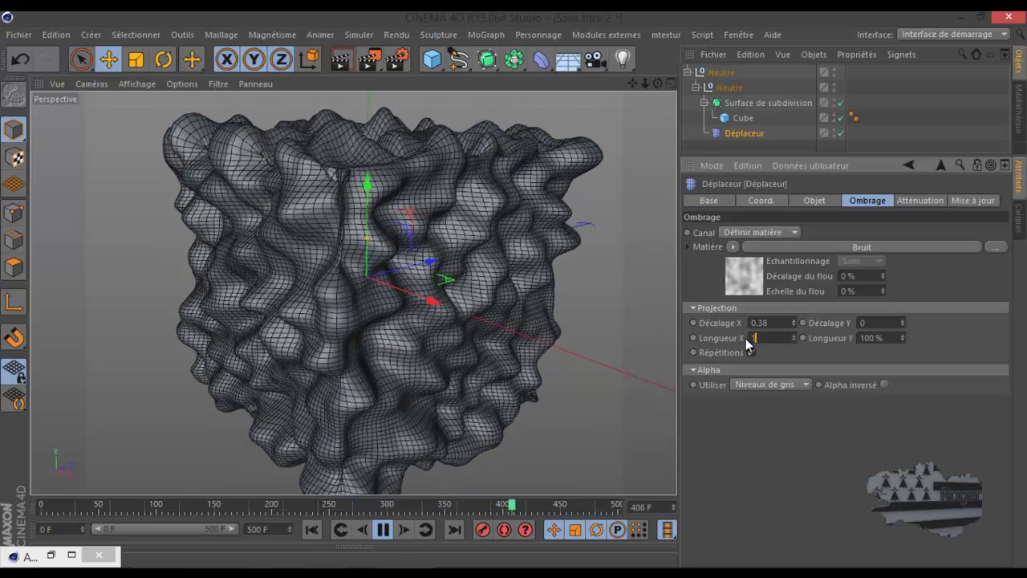
type("00")
left_click_drag(768, 322, 747, 322)
type("0")
key("Return")
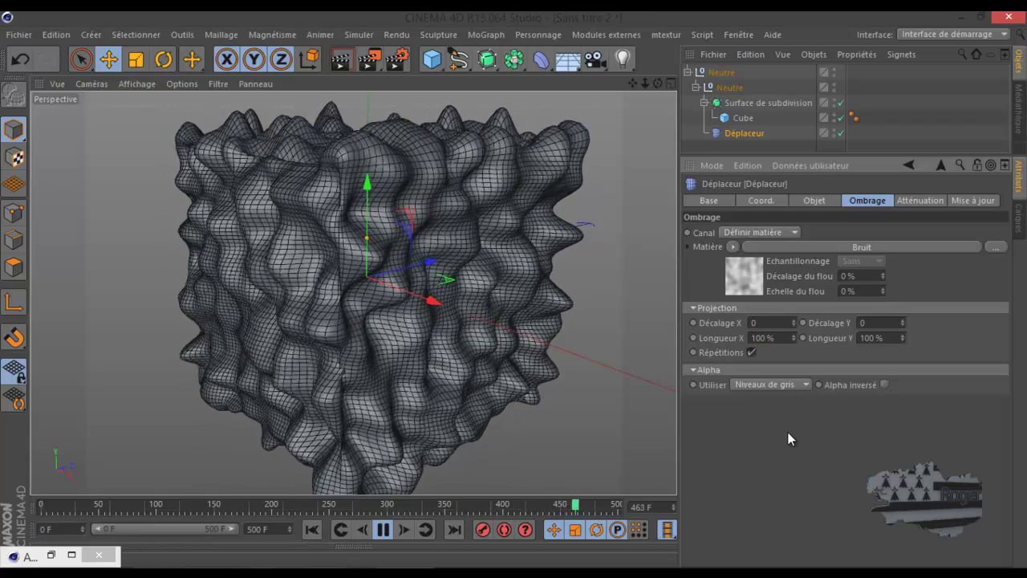
left_click(751, 353)
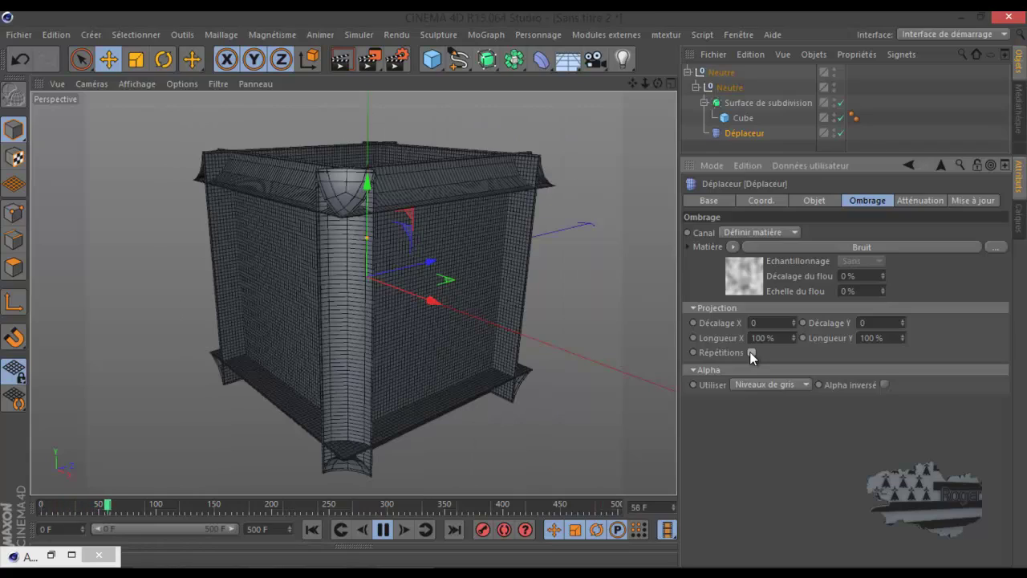
left_click(751, 352)
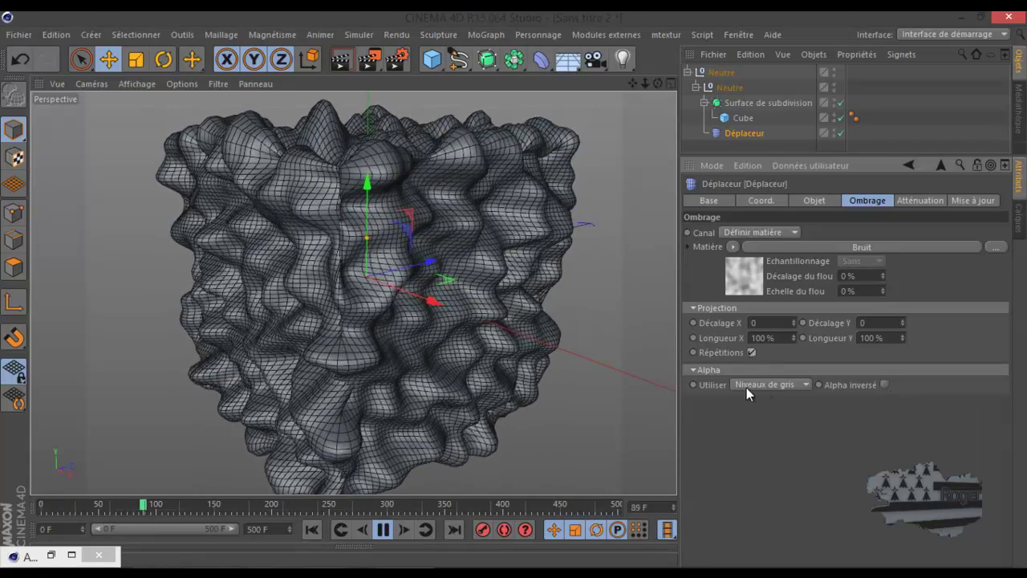
Try Alpha and Rouge for the shader's Alpha Utiliser setting, restore Niveaux de gris, and enable Alpha inversé
left_click(773, 385)
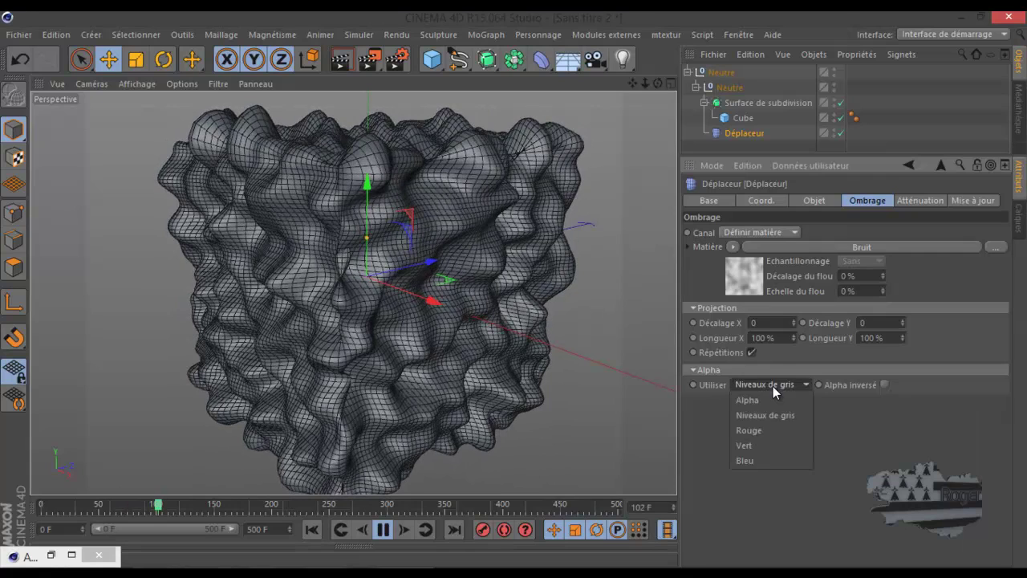
left_click(758, 399)
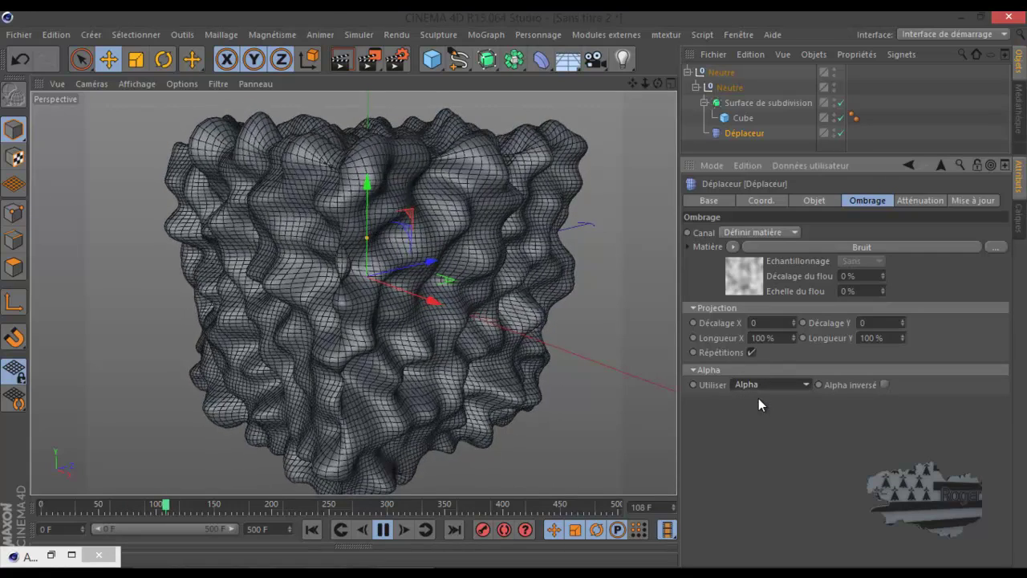
left_click(761, 385)
left_click(763, 431)
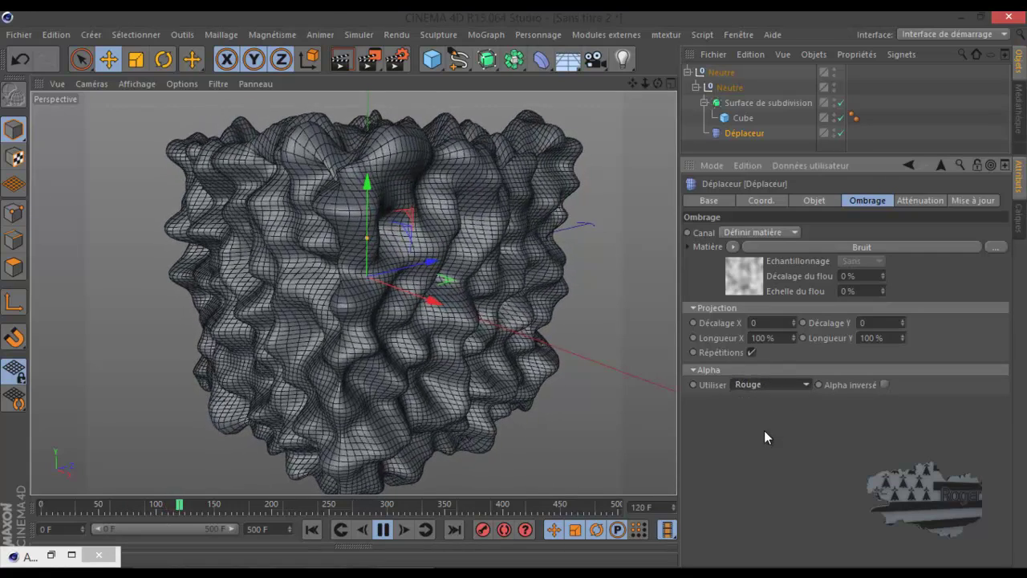
left_click(771, 386)
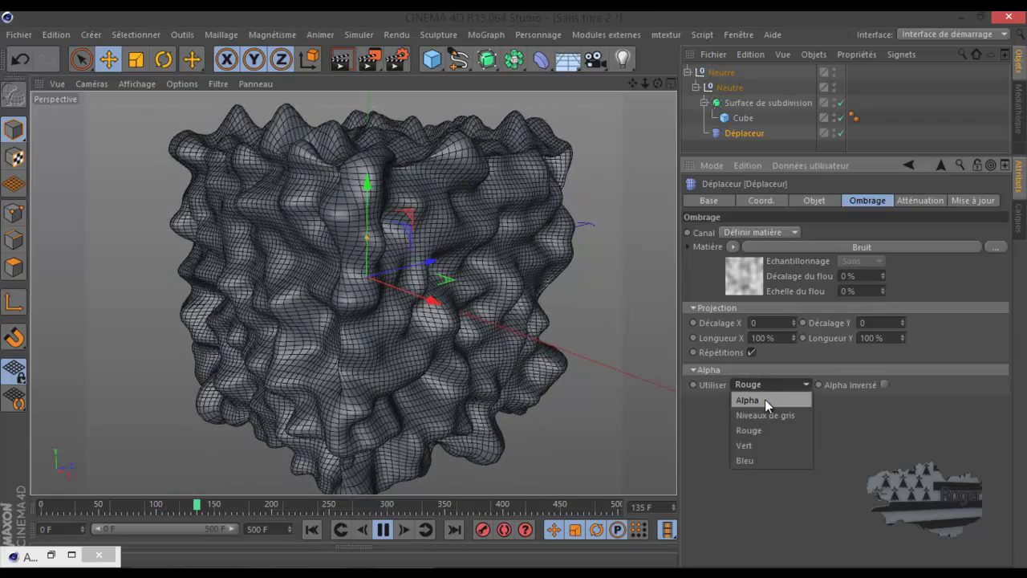
left_click(766, 413)
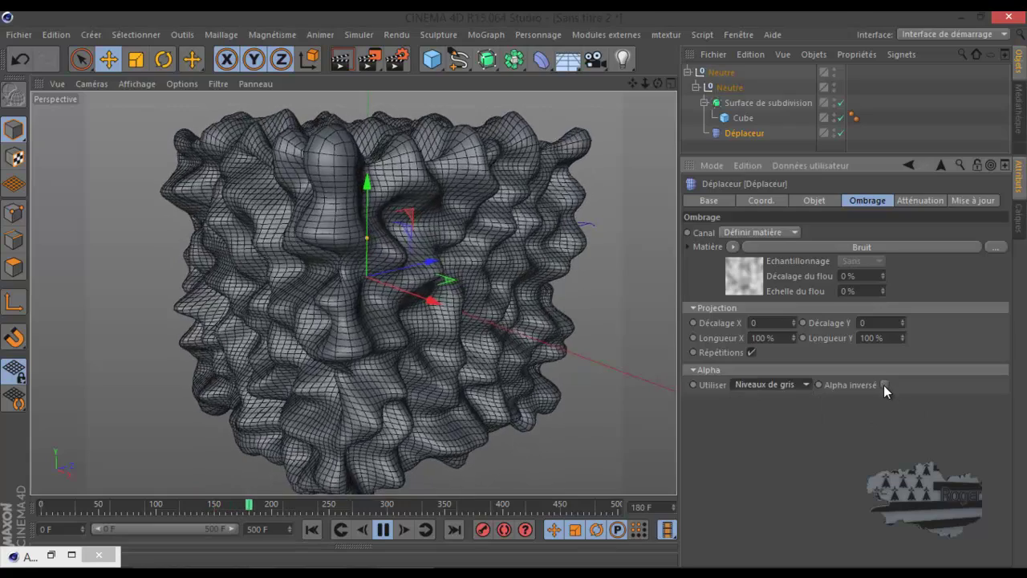
left_click(884, 385)
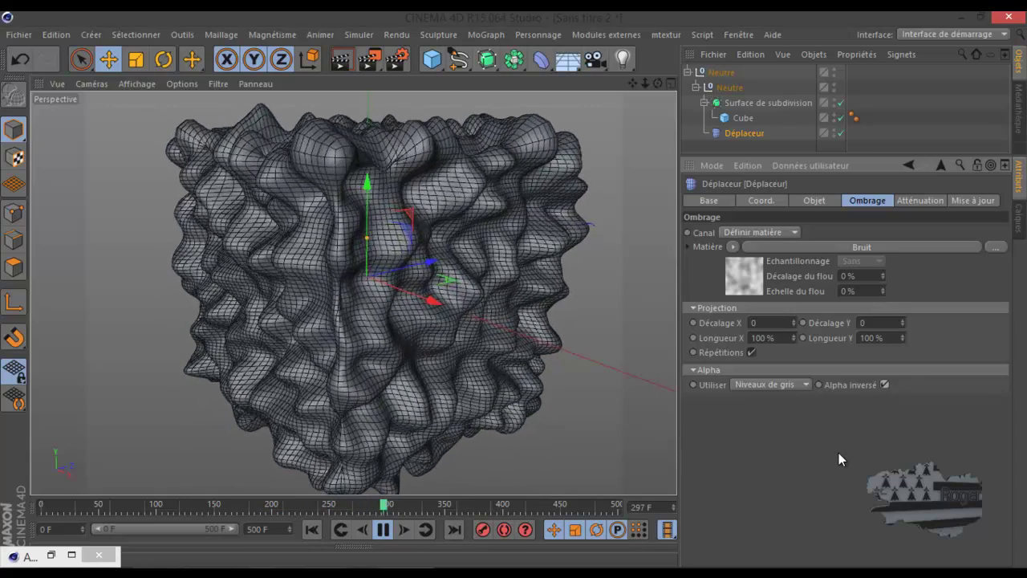
Try Couleur, Luminescence, Diffusion and Déplacement as the Déplaceur's Canal, and restore Définir matière
left_click(771, 232)
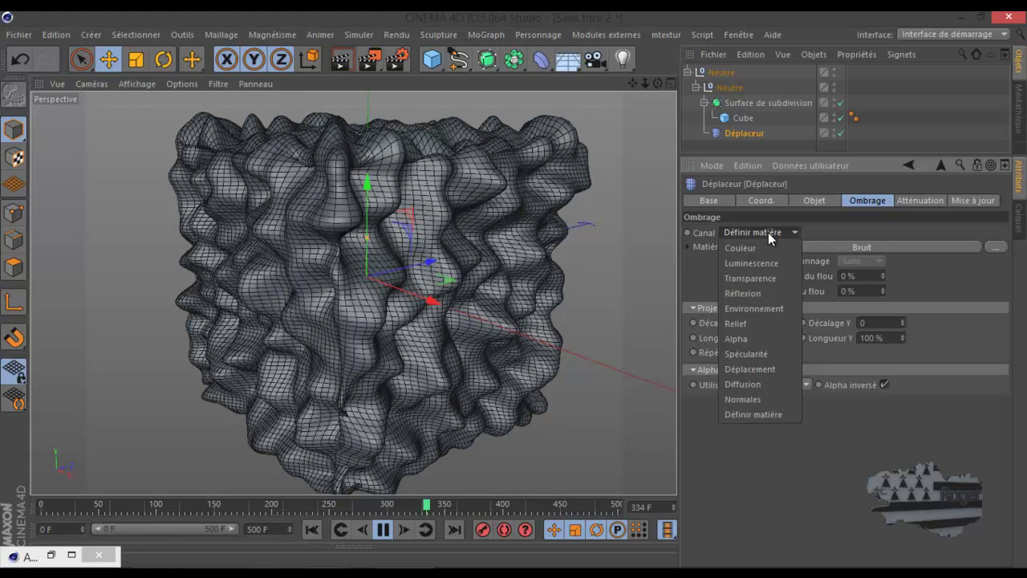
left_click(753, 248)
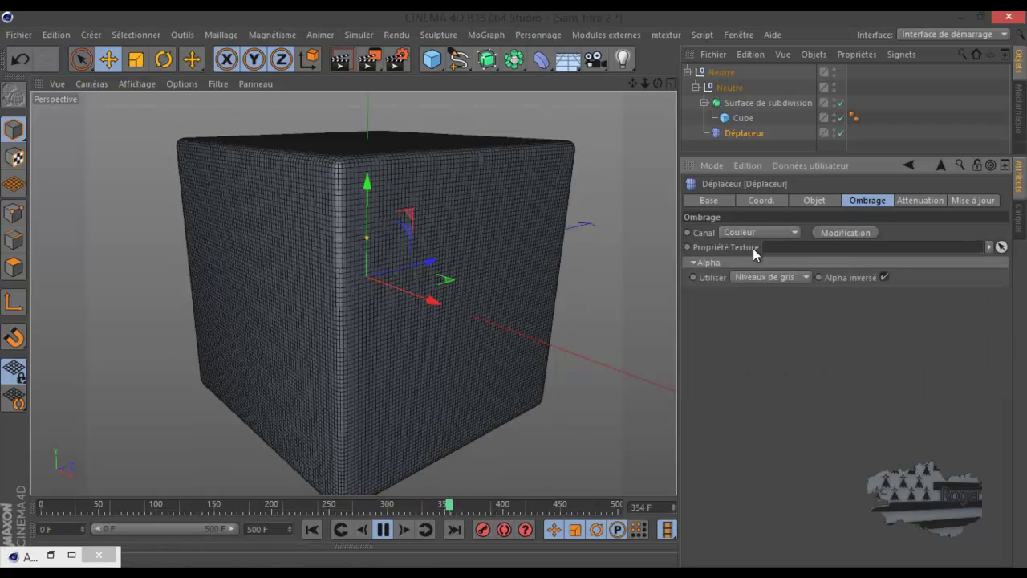
left_click(761, 234)
left_click(762, 264)
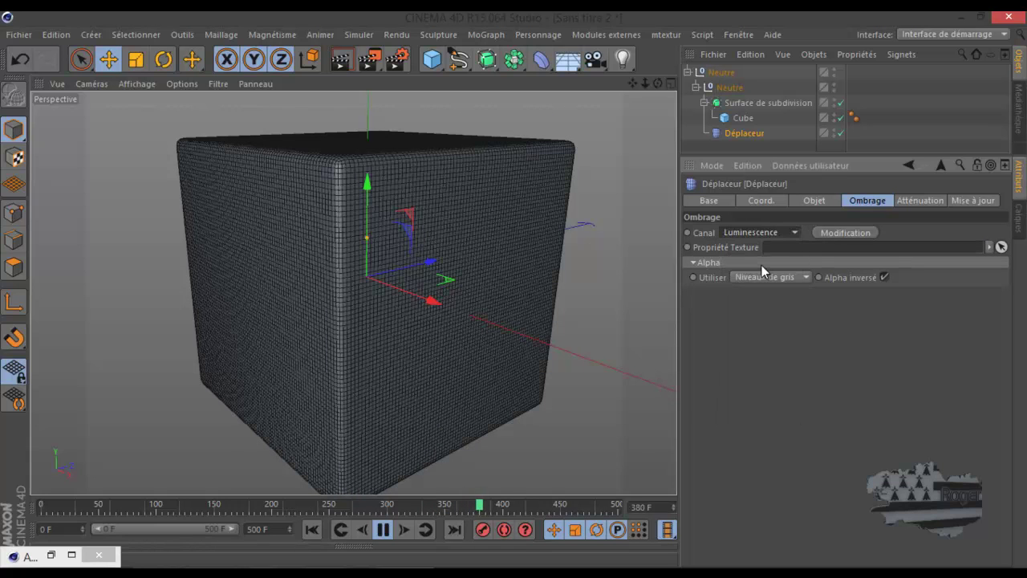
left_click(761, 233)
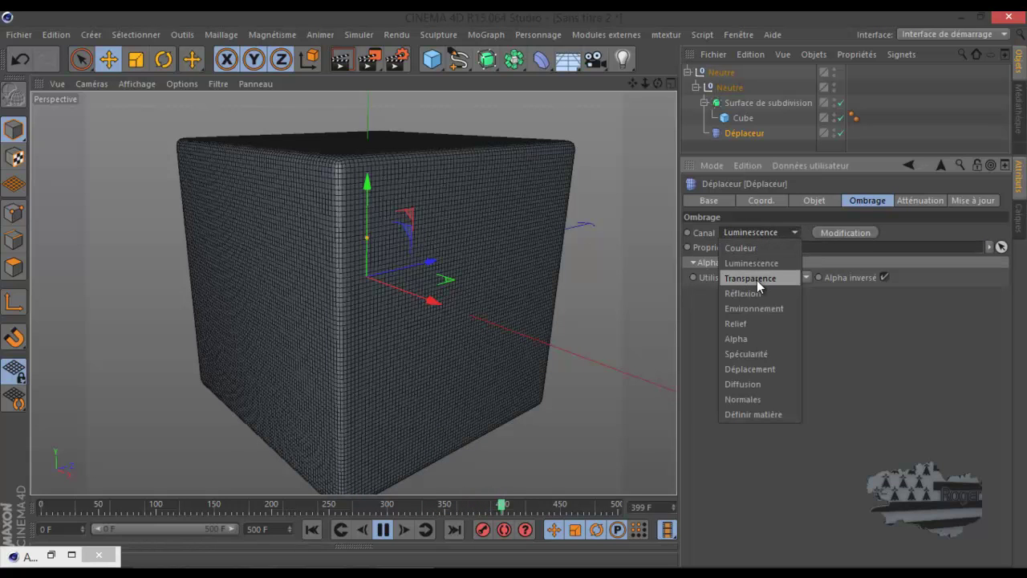
left_click(749, 389)
left_click(772, 233)
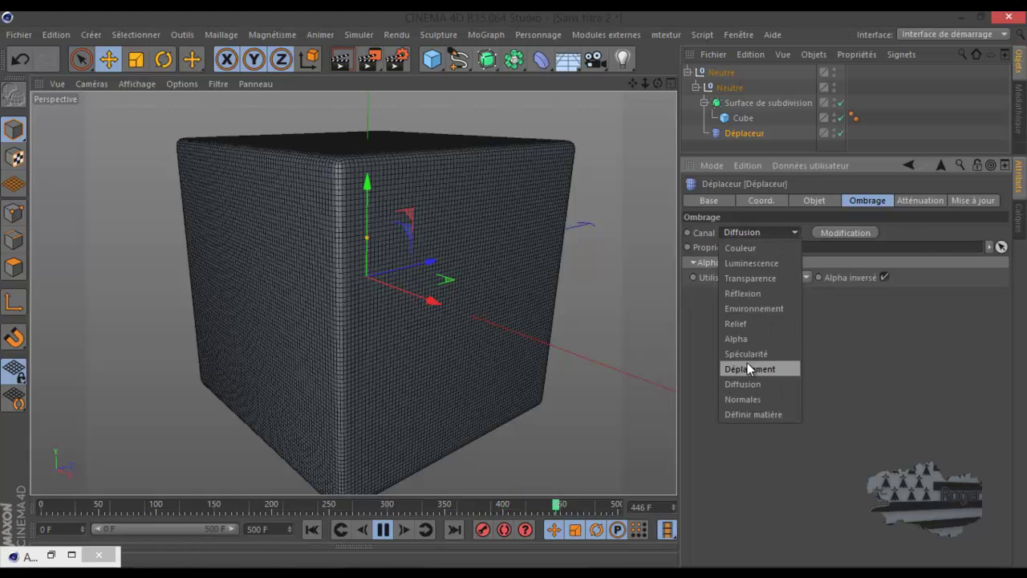
left_click(747, 368)
left_click(772, 232)
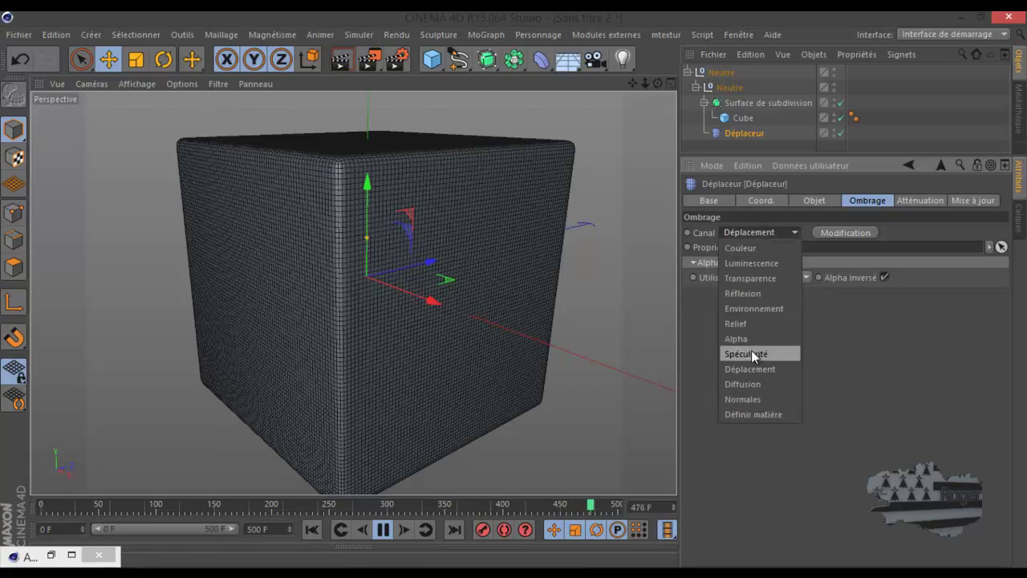
left_click(744, 416)
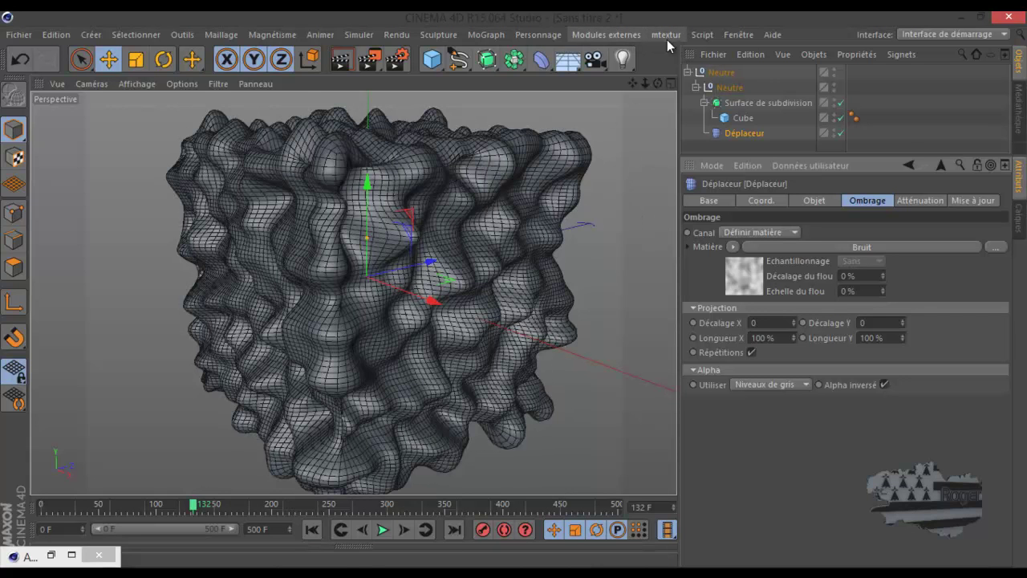
Bring back the hidden material manager and coordinates manager beneath the timeline
left_click(738, 36)
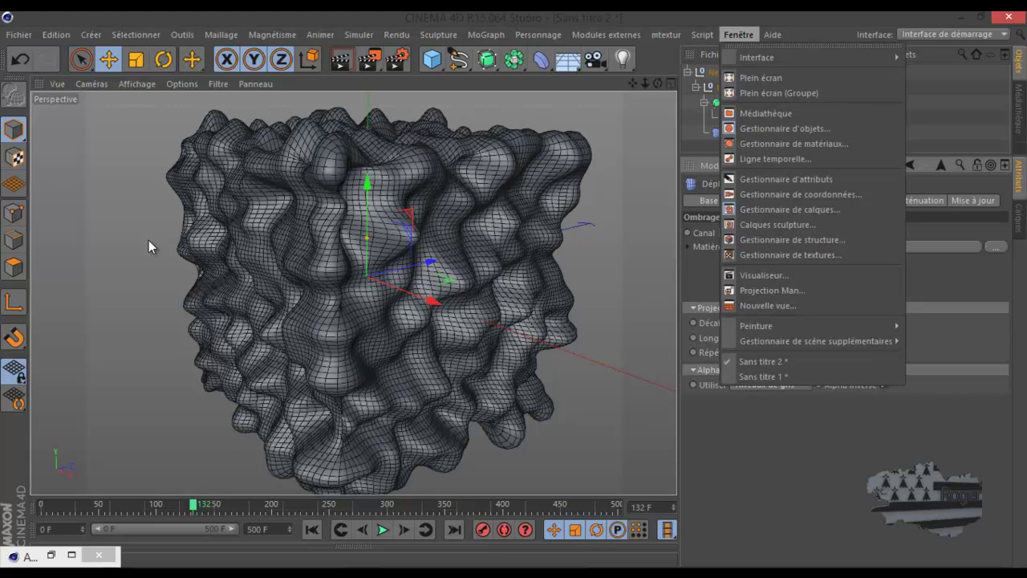
left_click(106, 358)
left_click(101, 556)
left_click(342, 553)
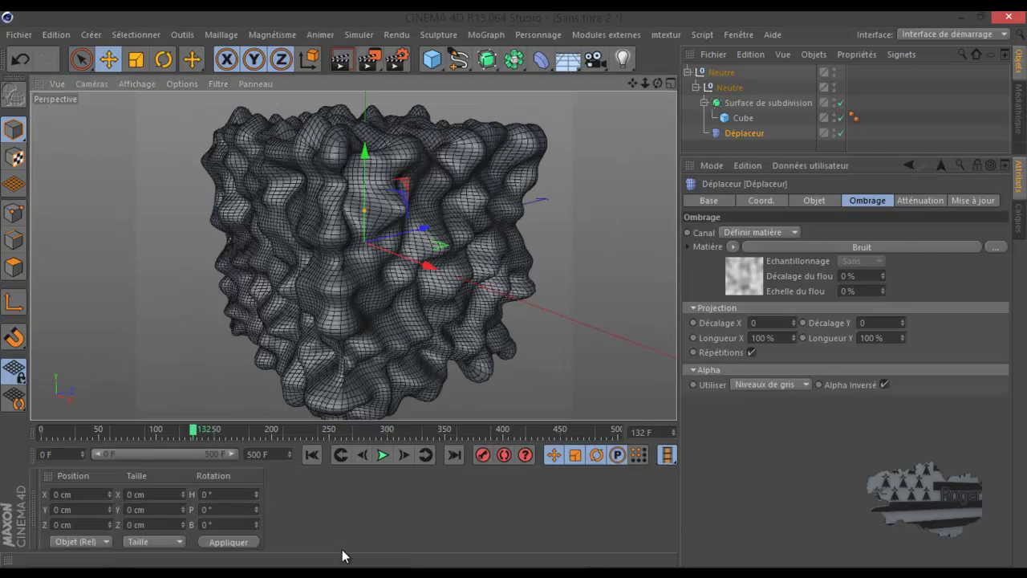
left_click(34, 515)
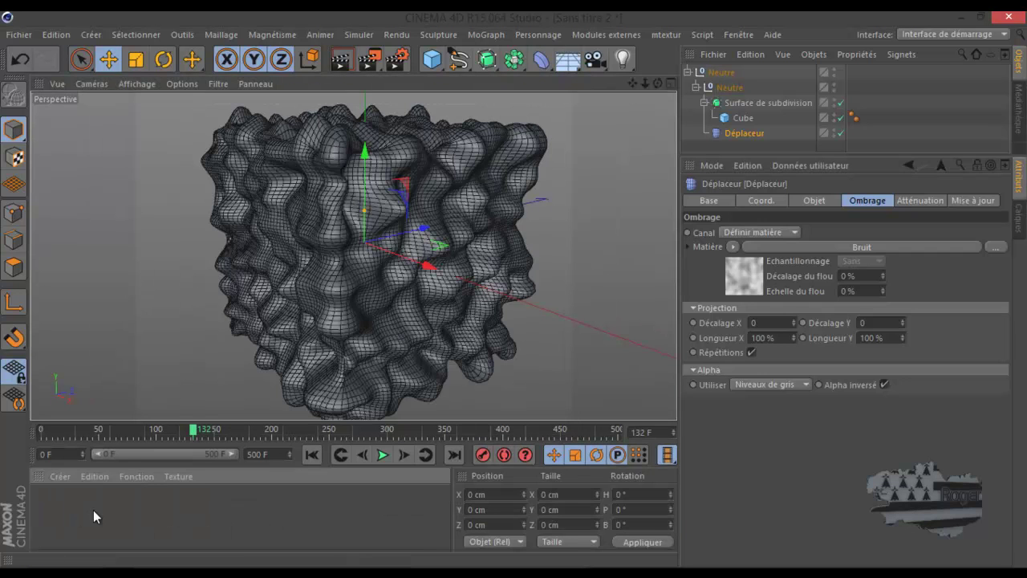
Create a new material with its Déplacement channel enabled, and render the displaced cube in the perspective view
double_click(93, 510)
double_click(48, 504)
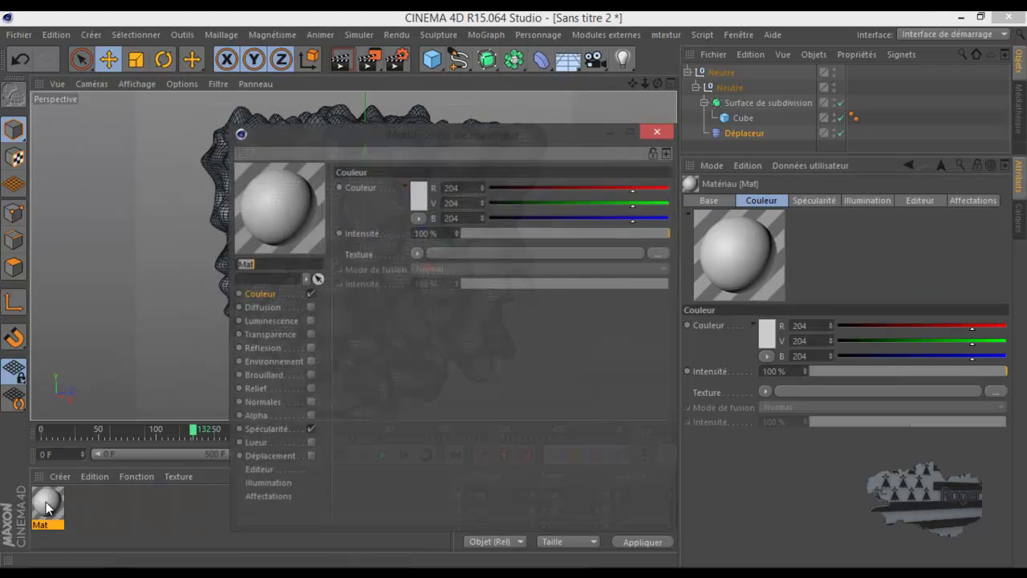
left_click(309, 458)
left_click_drag(431, 134, 662, 128)
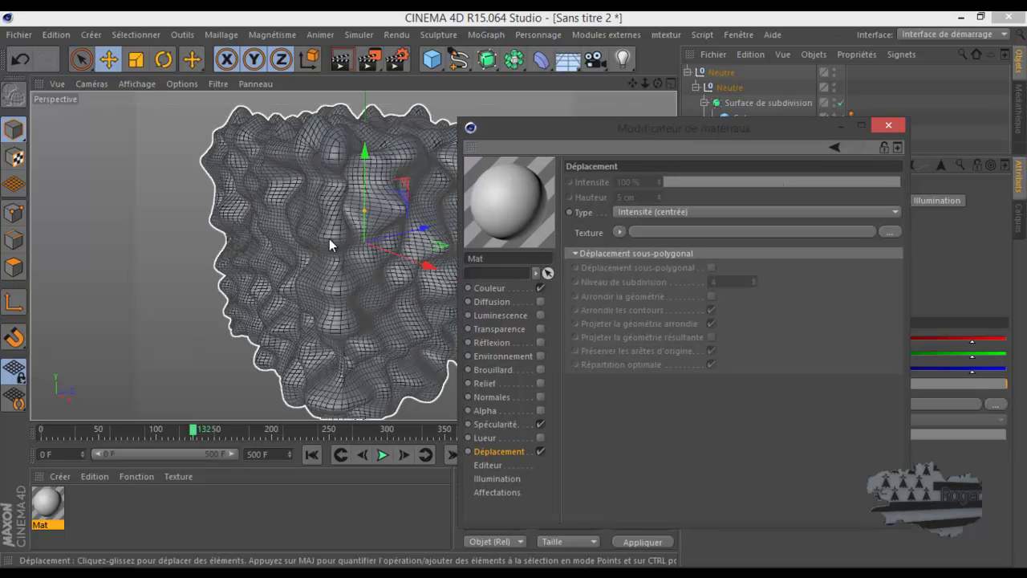
left_click(341, 66)
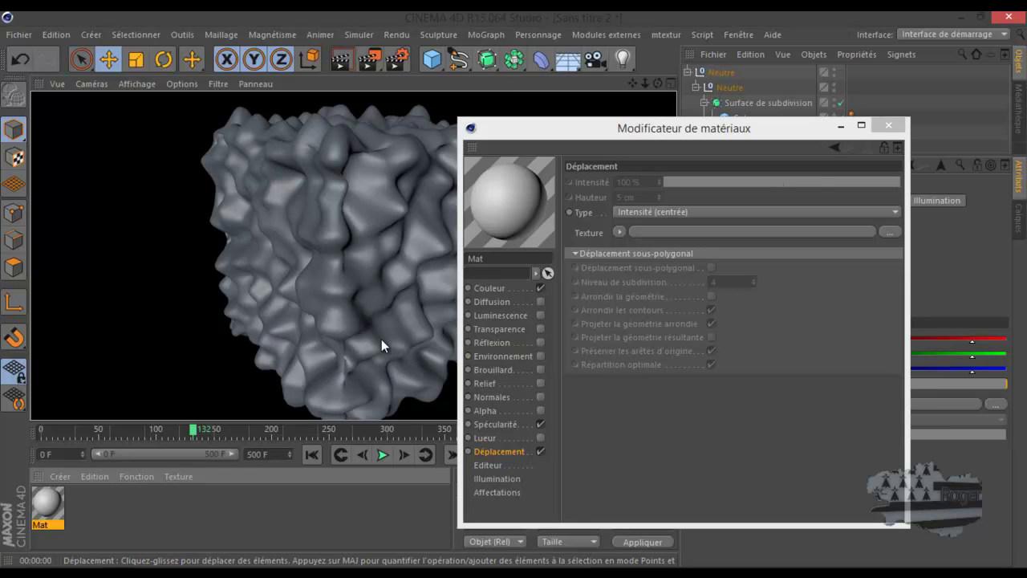
Close the material editor, open the settings of the Déplaceur's Bruit shader, and play the animation
left_click(888, 126)
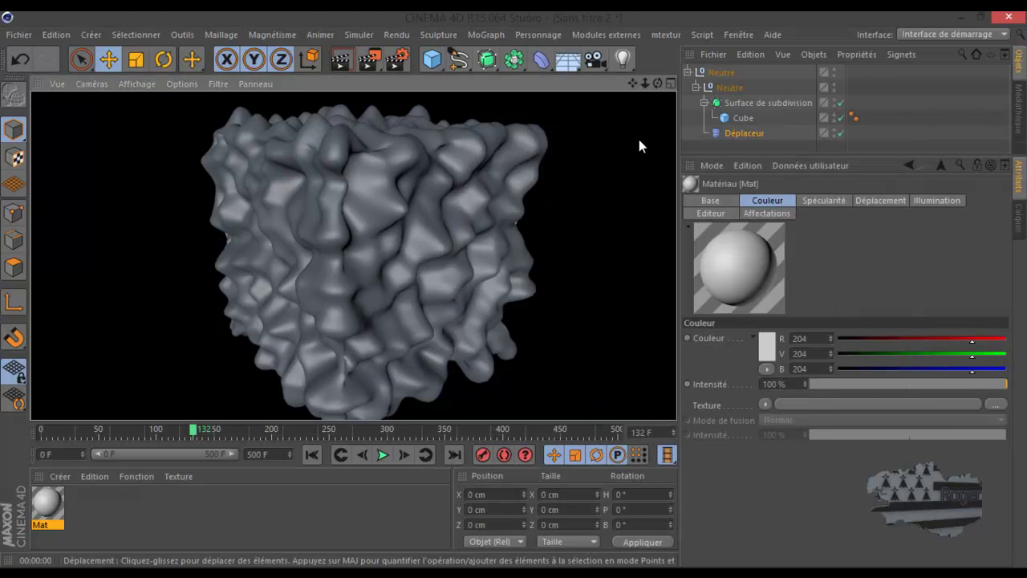
left_click(527, 209)
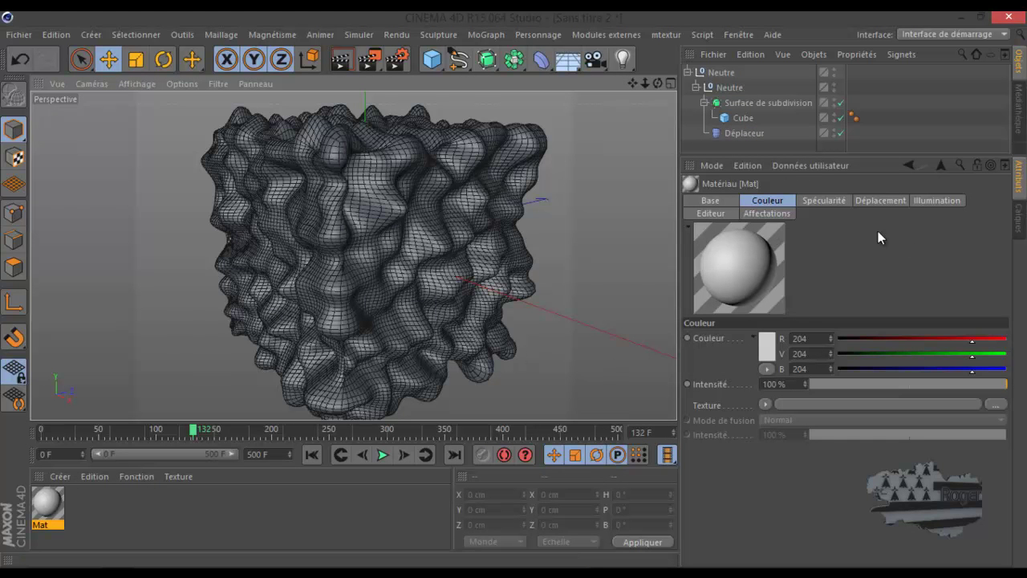
left_click(753, 133)
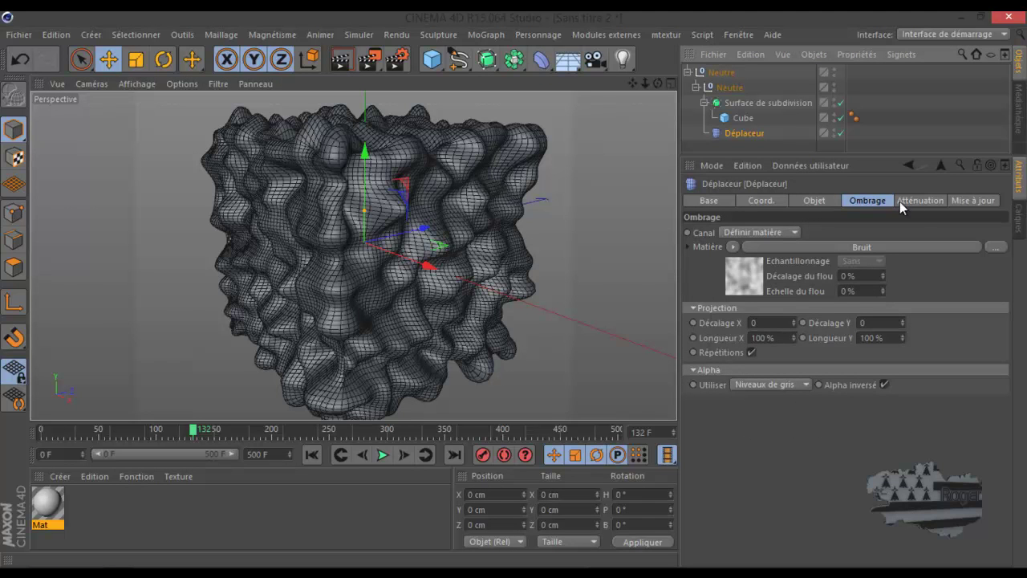
left_click(744, 276)
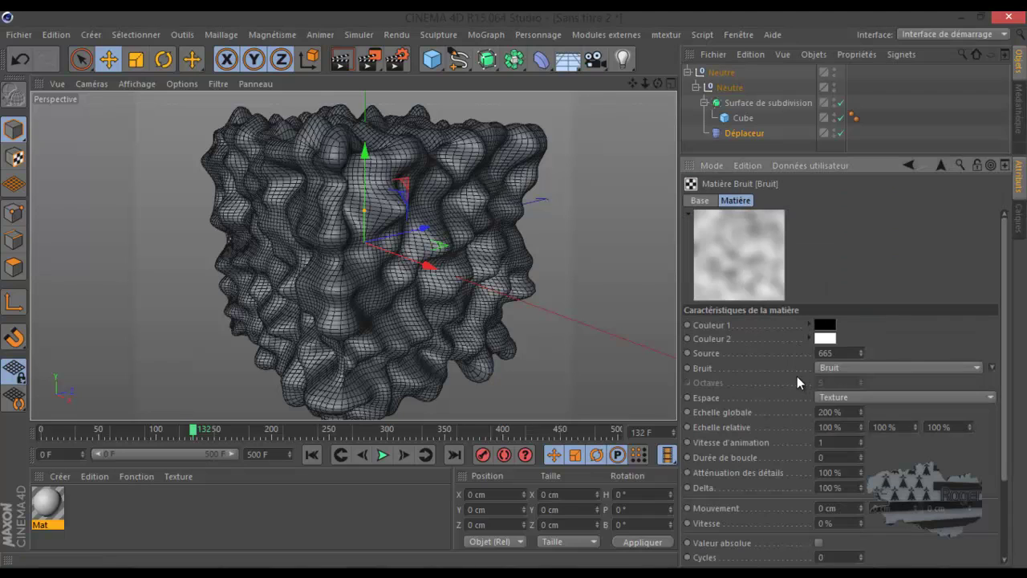
left_click(385, 455)
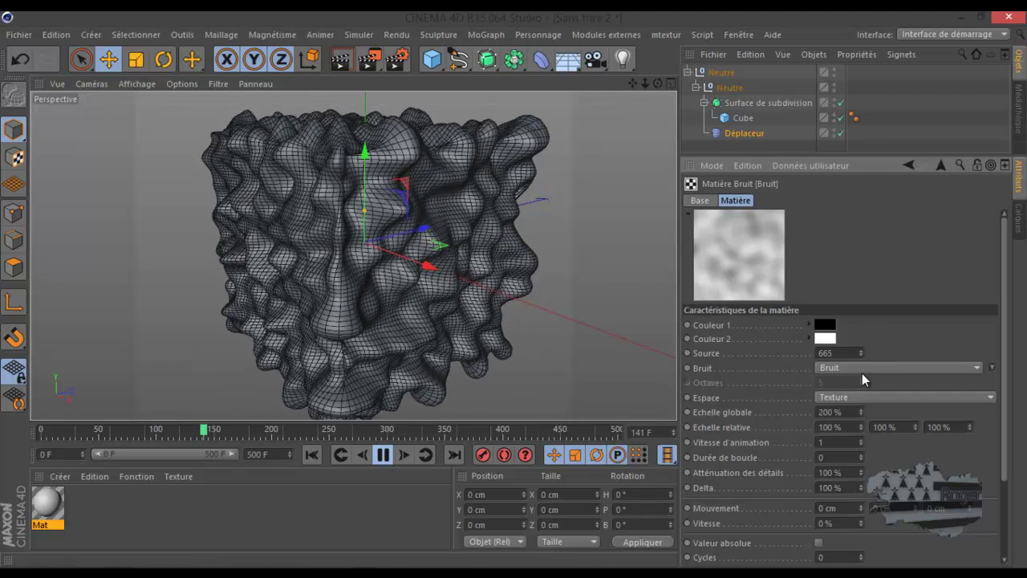
Try 663 as the Bruit shader's Source while the animation plays, inspect the surface up close, and undo the change
left_click(860, 350)
left_click(860, 351)
left_click(860, 351)
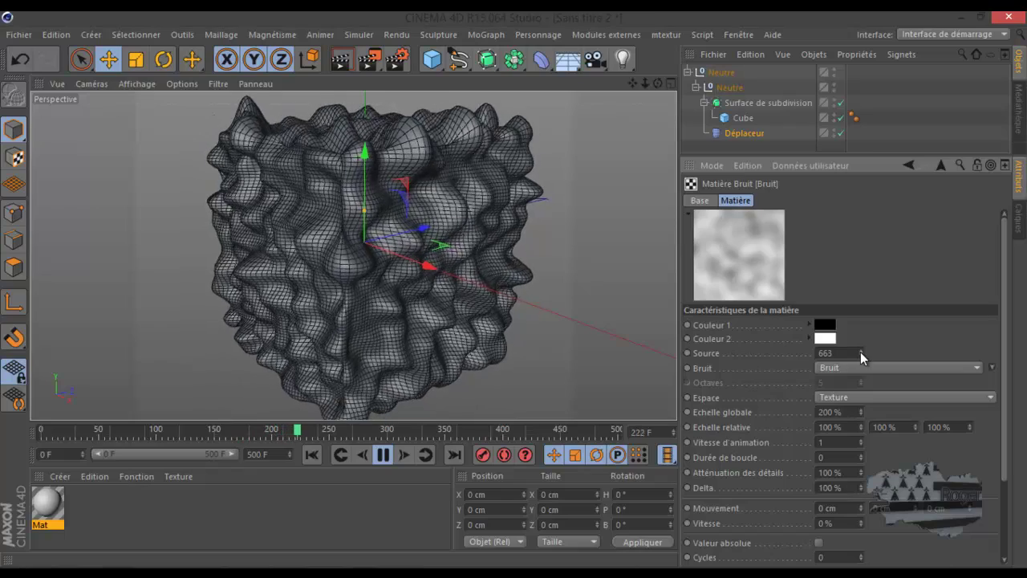
scroll(342, 285, "up", 3)
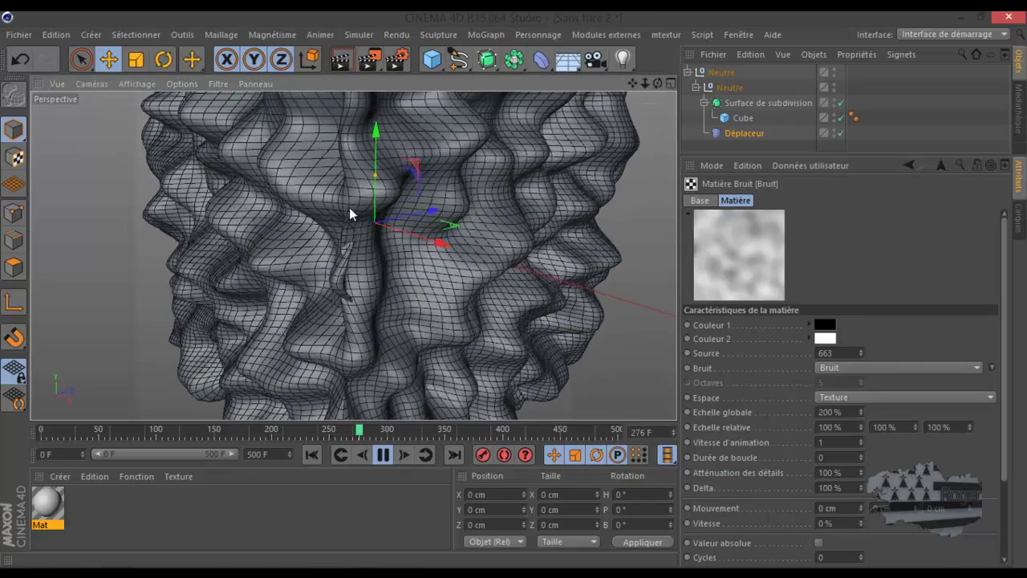
left_click(20, 60)
left_click(20, 61)
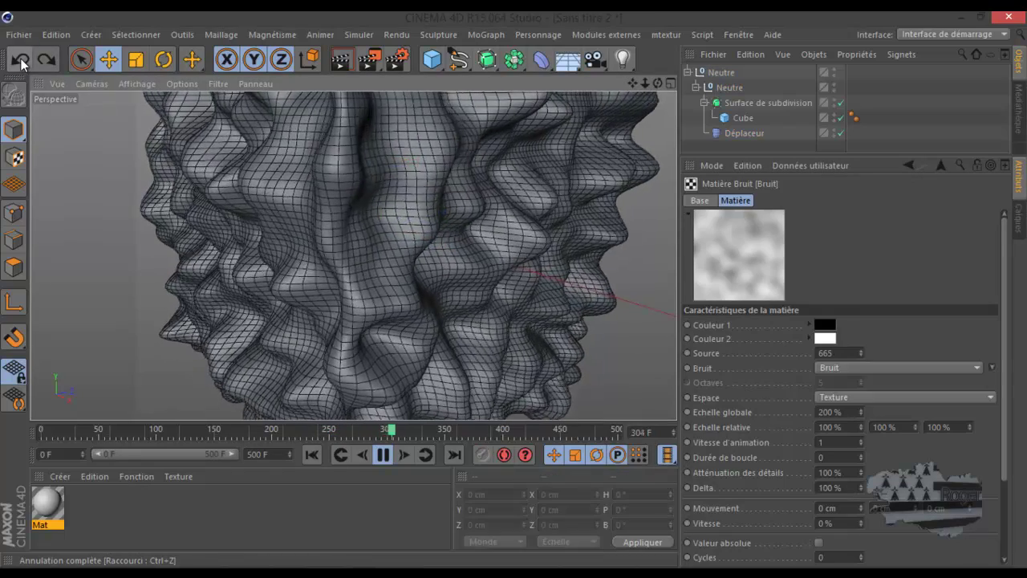
scroll(382, 250, "down", 5)
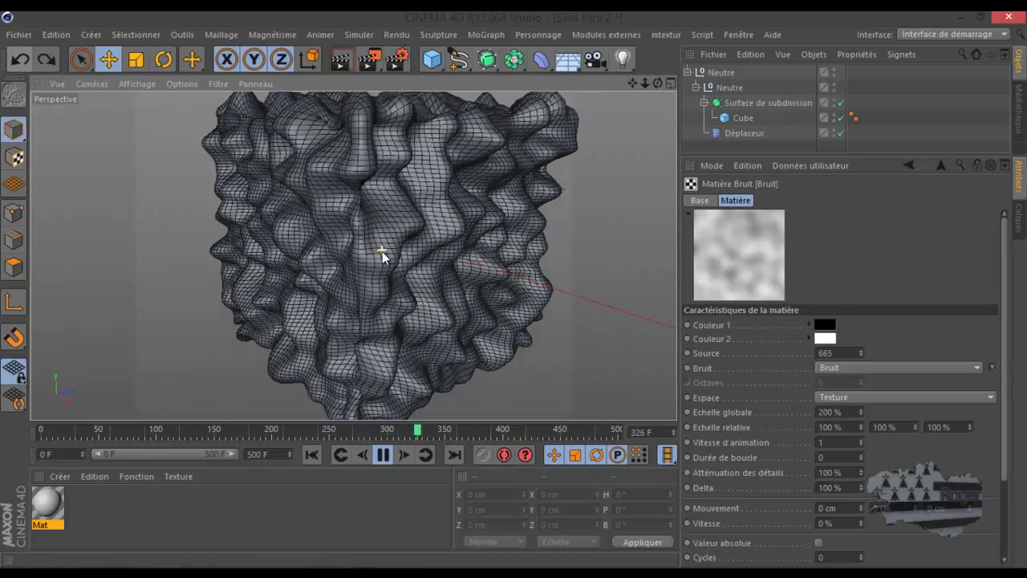
Enable Biseau on the Cube with a Rayon du biseau of 5 cm and a Subdivision du biseau of 2
left_click(742, 119)
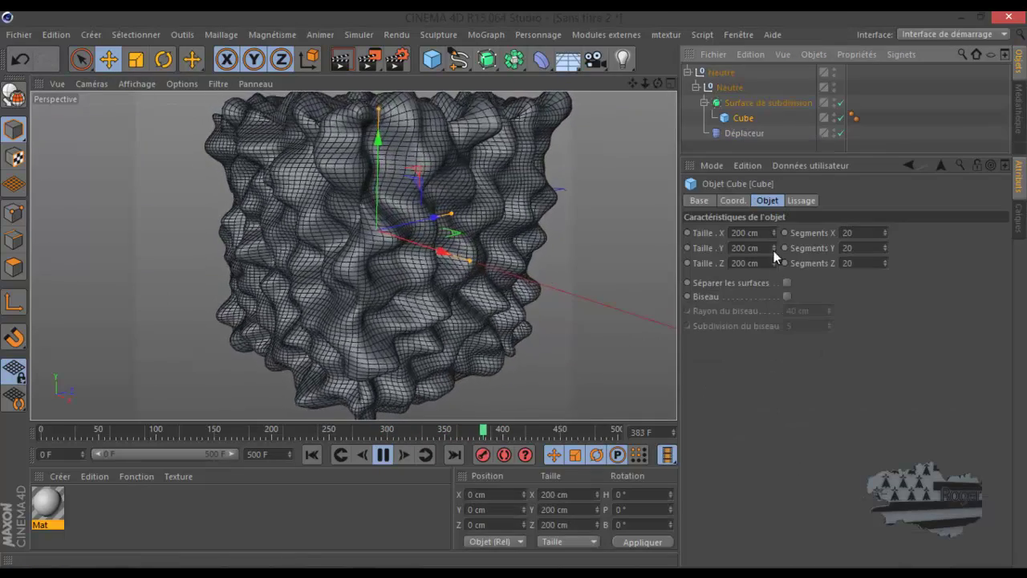
left_click(787, 297)
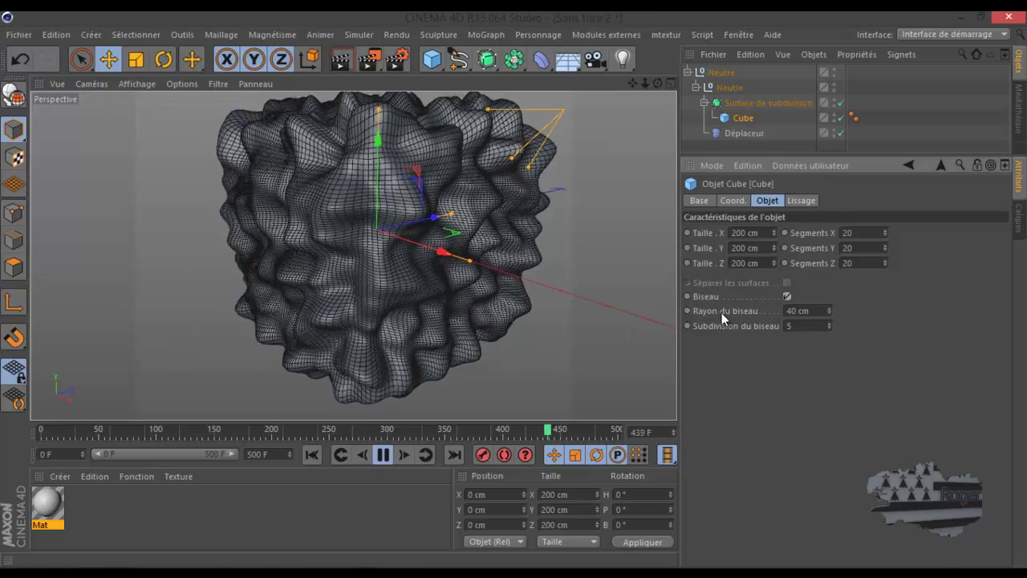
left_click(806, 310)
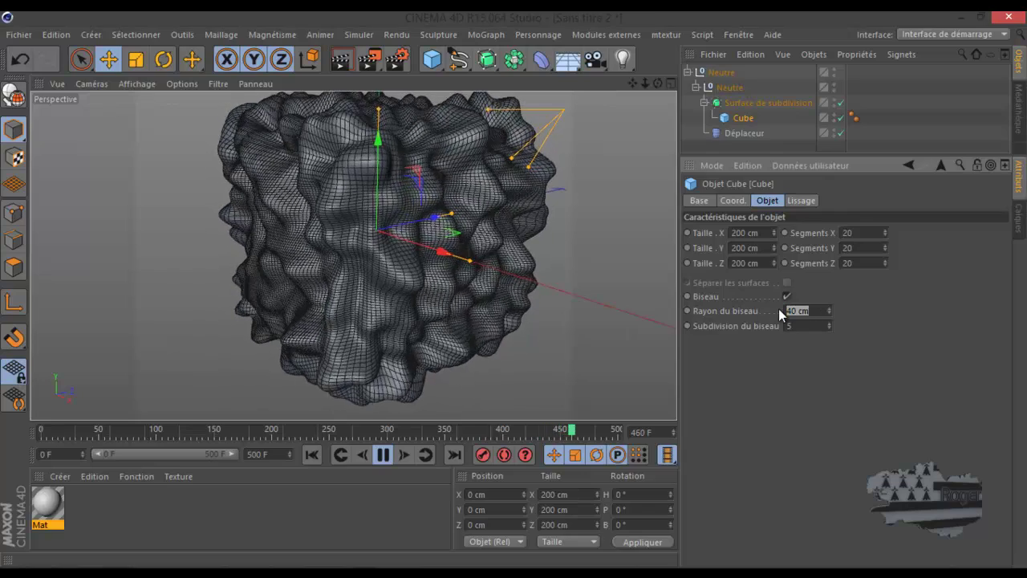
type("5")
key("Tab")
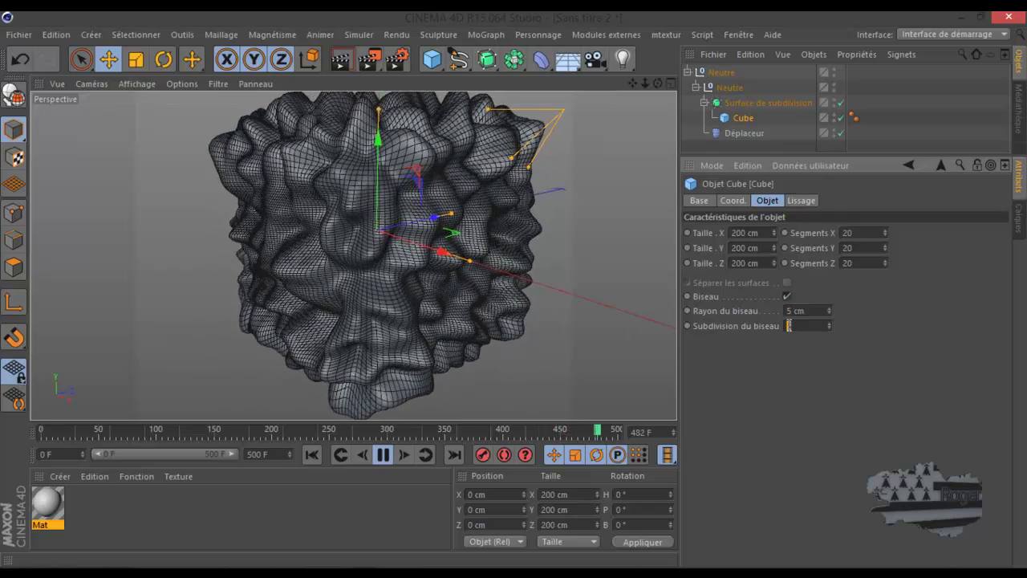
type("2")
key("Return")
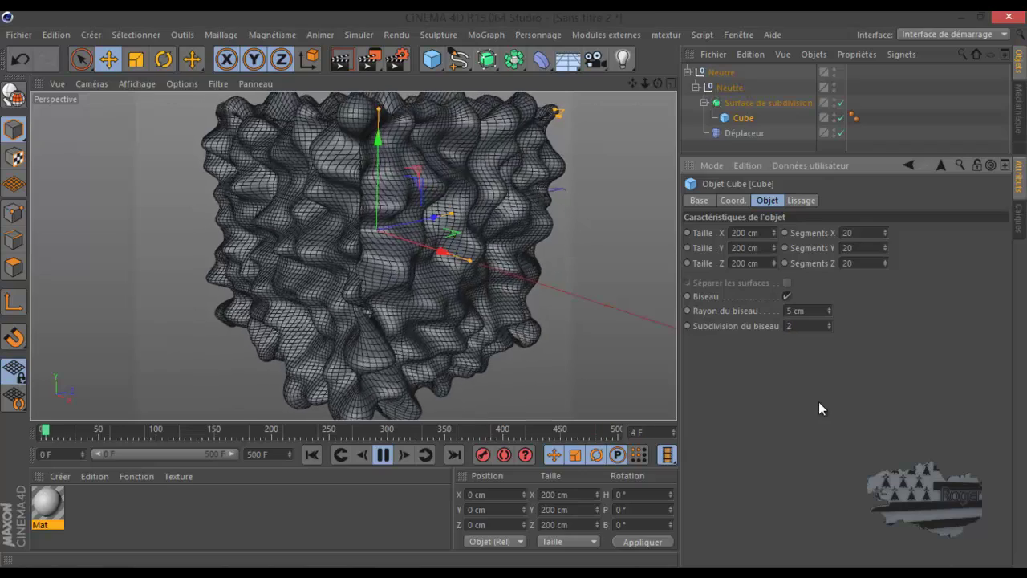
Raise the Cube's Subdivision du biseau to 3 and its Rayon du biseau to 15 cm, and stop the playback
left_click(829, 322)
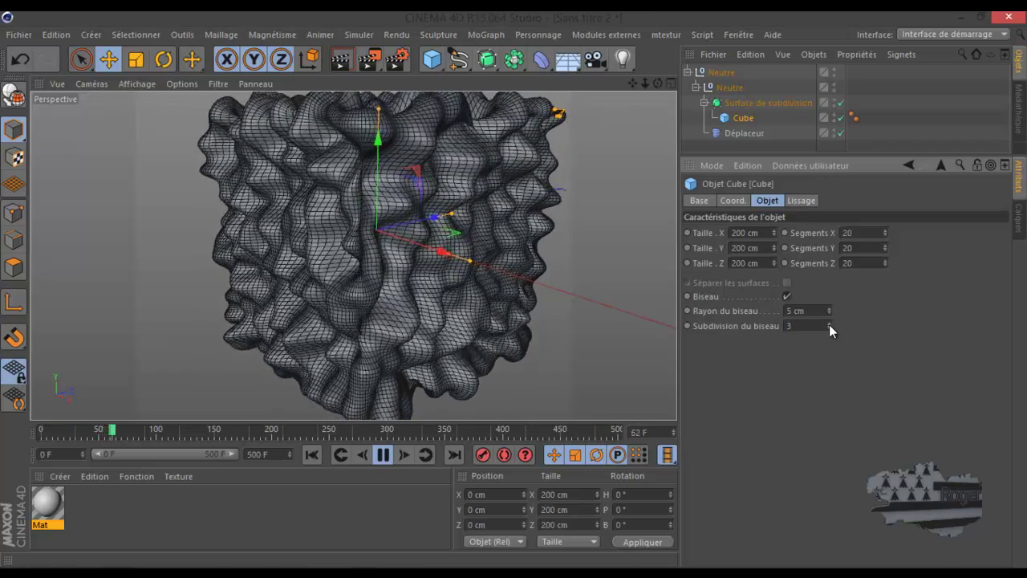
left_click(829, 308)
left_click(829, 309)
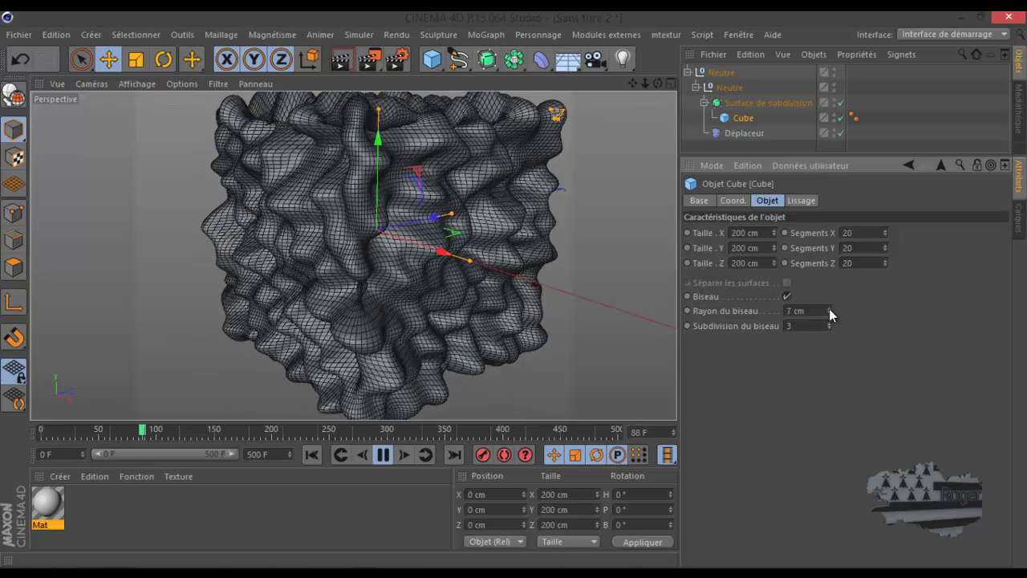
left_click(829, 308)
left_click(829, 308)
left_click(829, 308)
left_click(829, 308)
left_click(829, 309)
left_click(829, 309)
left_click(829, 309)
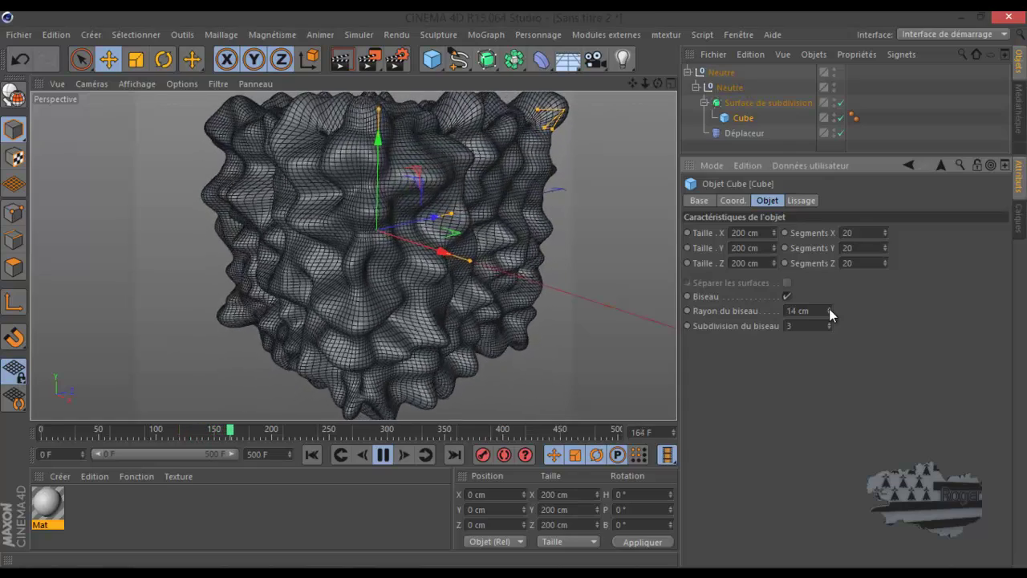
left_click(829, 308)
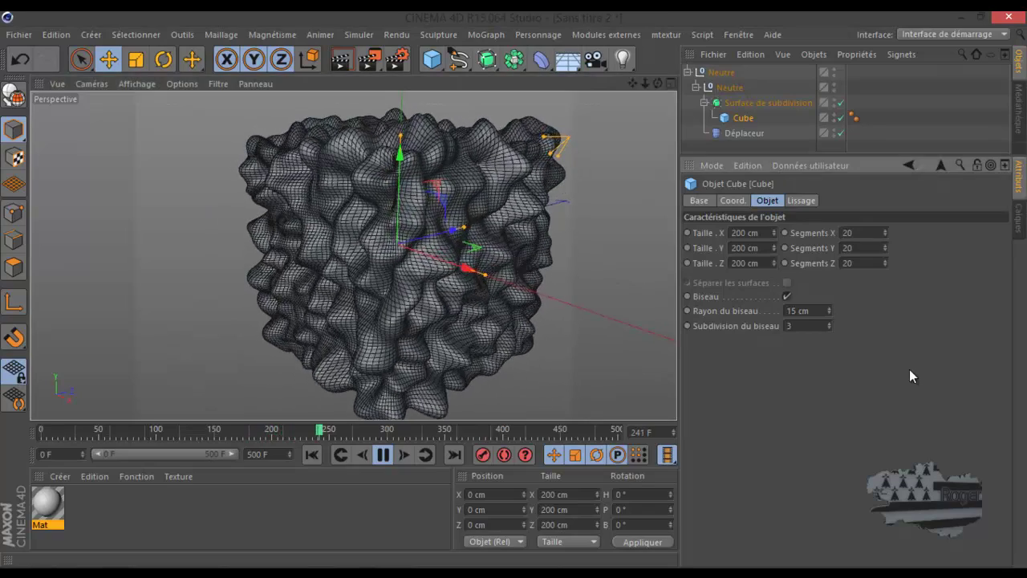
left_click(383, 454)
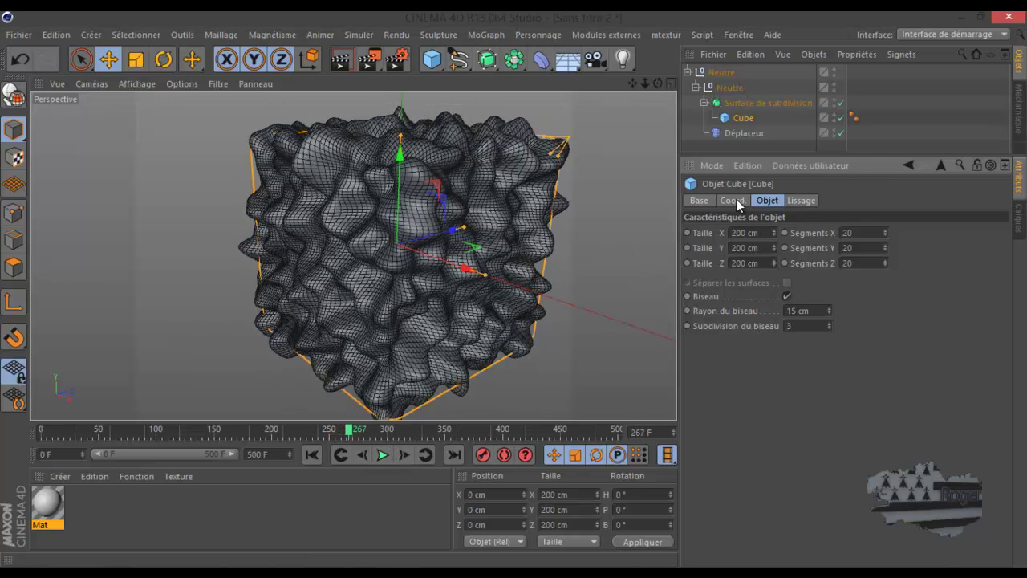
In the Déplaceur's Bruit shader, set the third Echelle relative value to 99 % and the Vitesse d'animation to 2
left_click(755, 102)
left_click(739, 134)
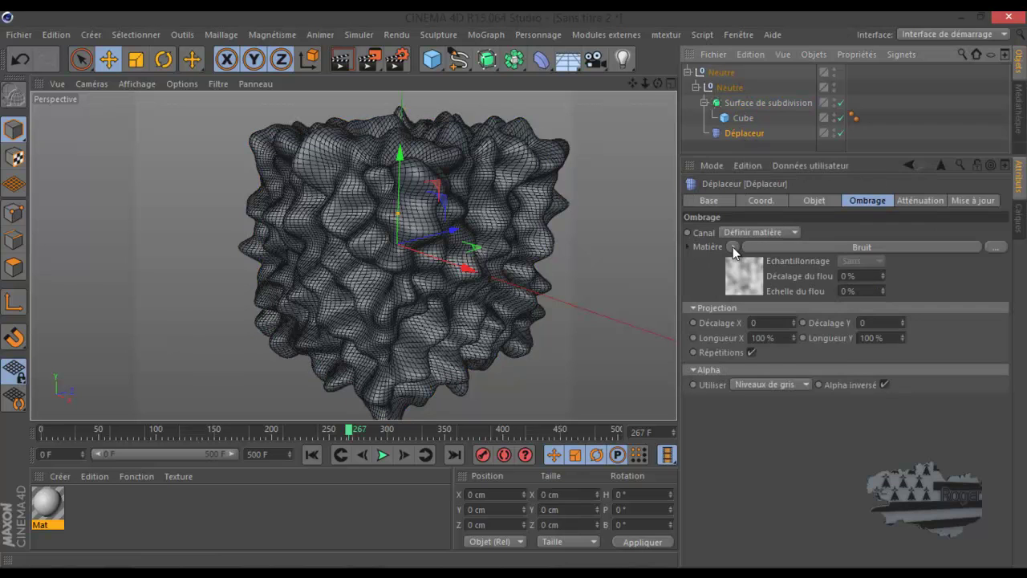
left_click(733, 247)
left_click(883, 231)
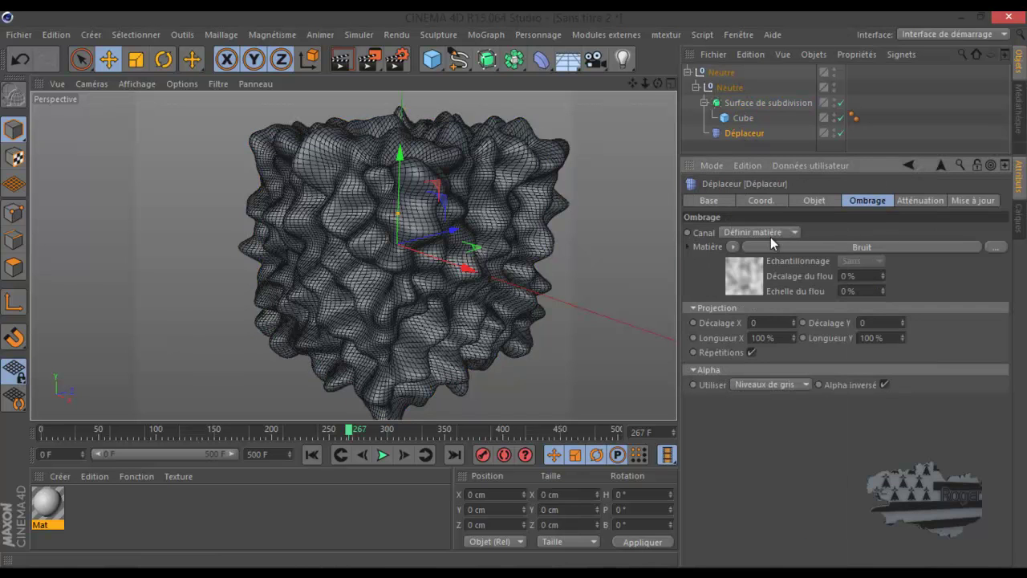
left_click(734, 275)
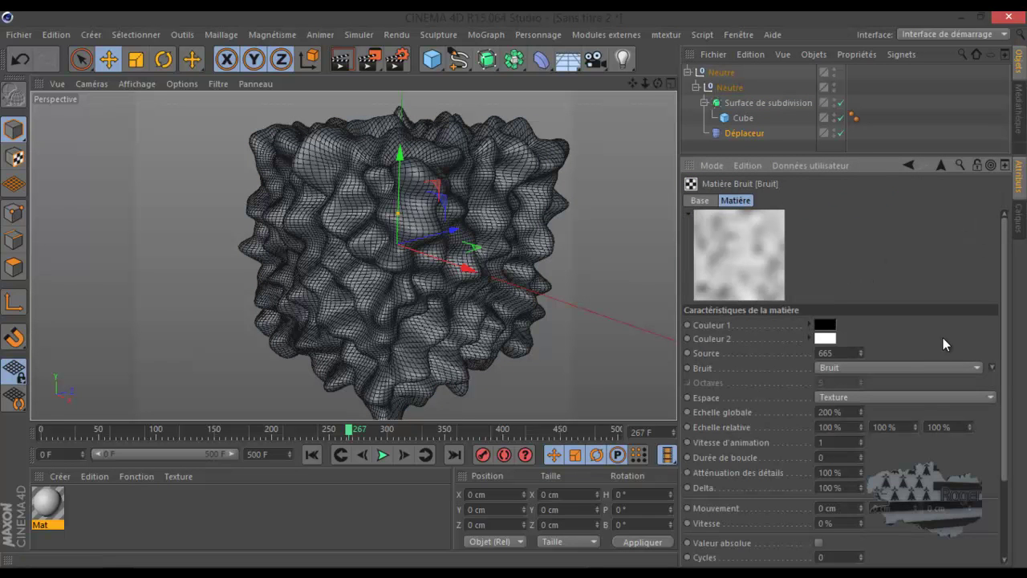
scroll(925, 329, "down", 4)
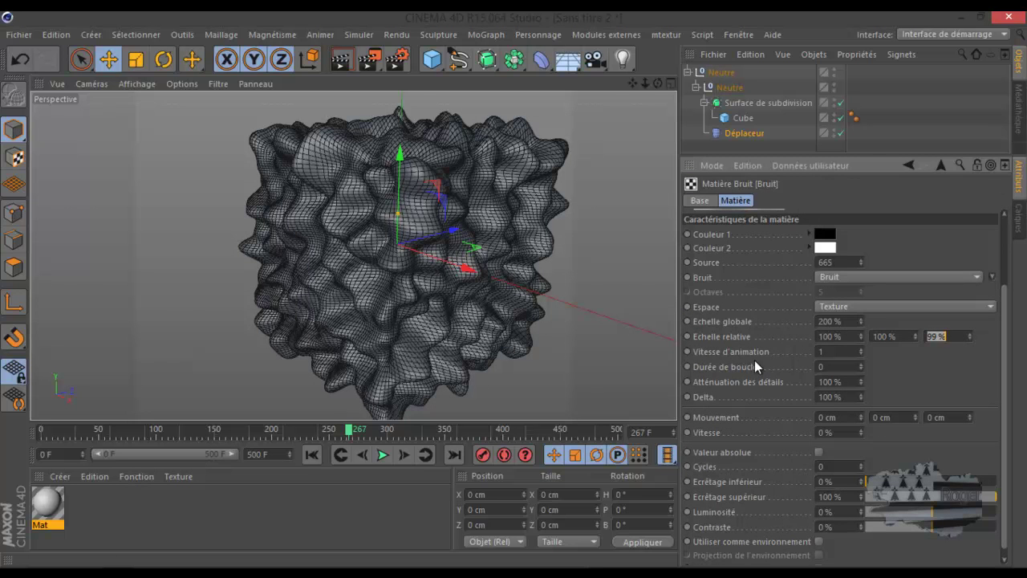
left_click(860, 350)
left_click_drag(854, 351, 809, 351)
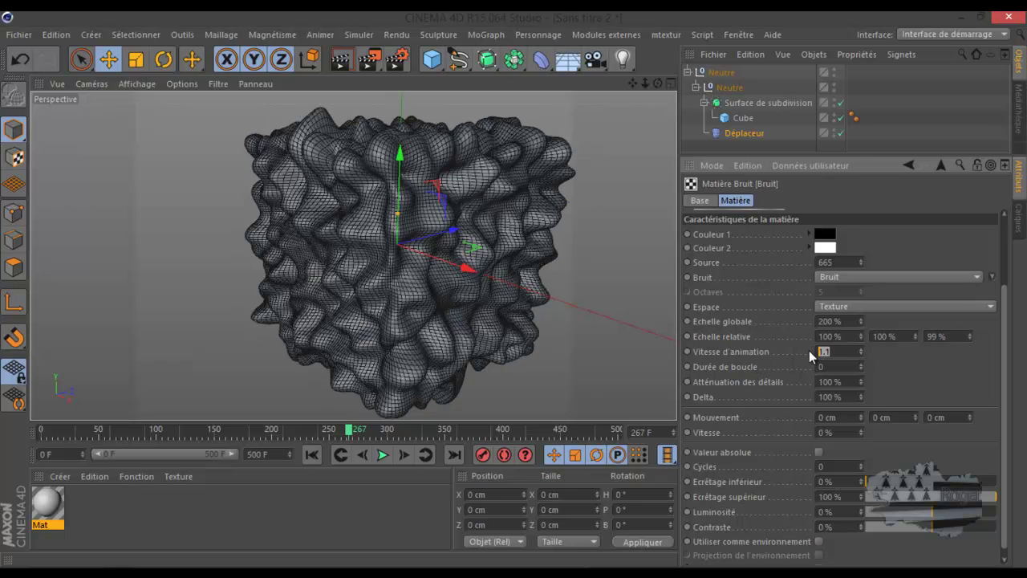
type("2")
key("Return")
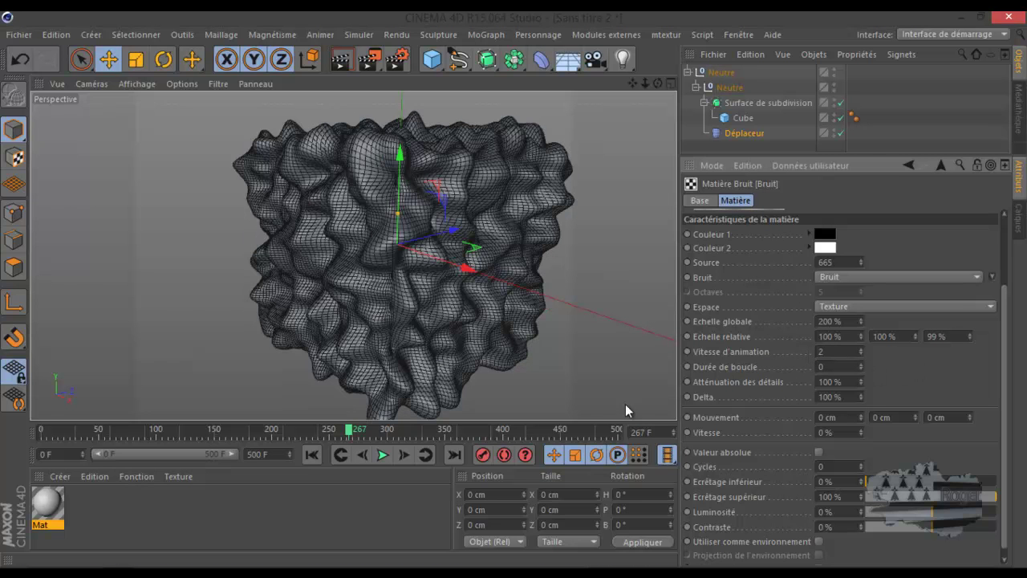
While replaying from the start, set the shader's Vitesse d'animation and Durée de boucle to 3 and Atténuation des détails to 182 %
left_click(312, 455)
left_click(381, 455)
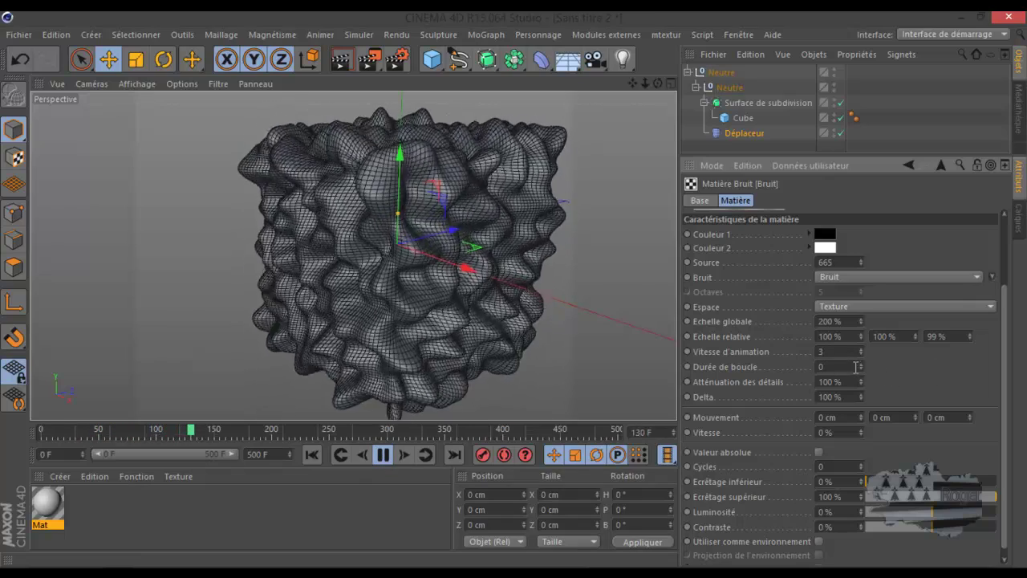
left_click_drag(861, 366, 861, 367)
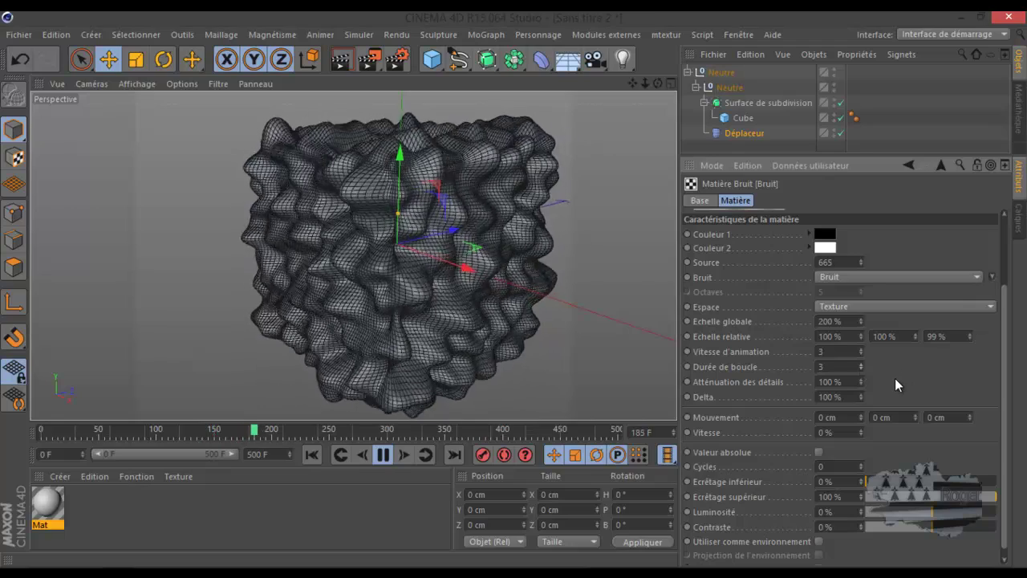
left_click_drag(861, 383, 859, 384)
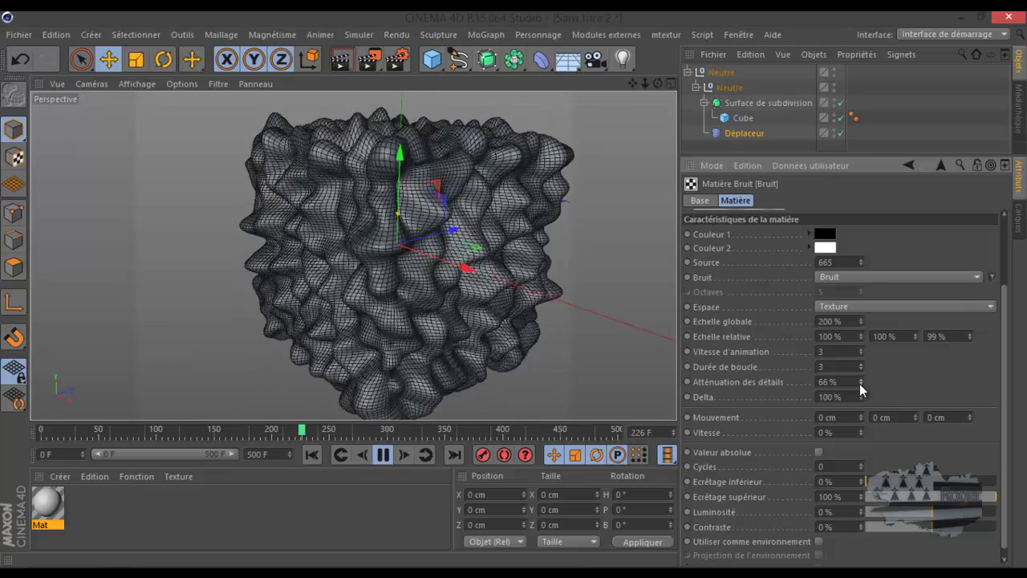
left_click_drag(862, 379, 862, 378)
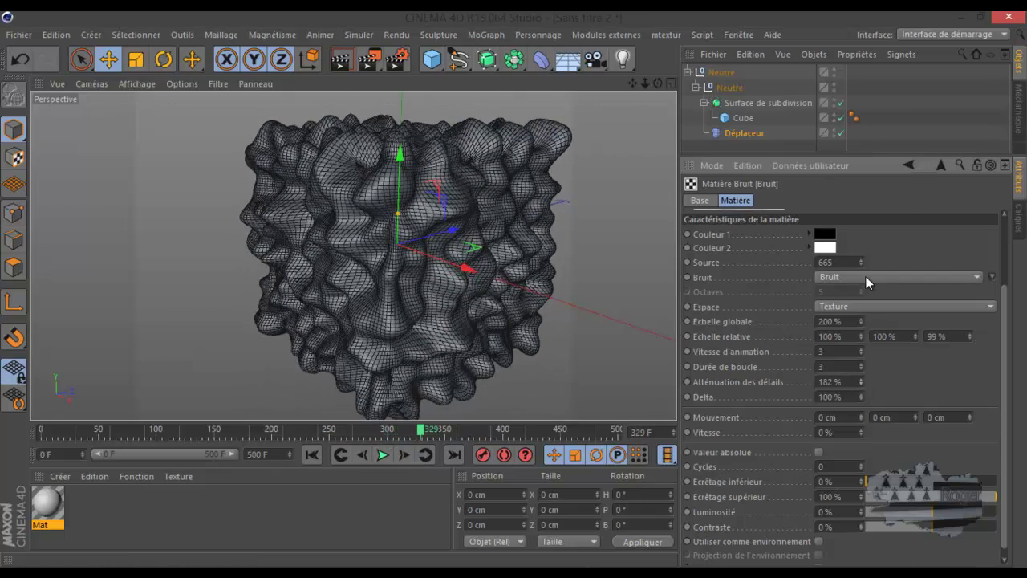
Try Luka, Gazeux and Feu as the shader's Bruit type while the animation plays
left_click(867, 279)
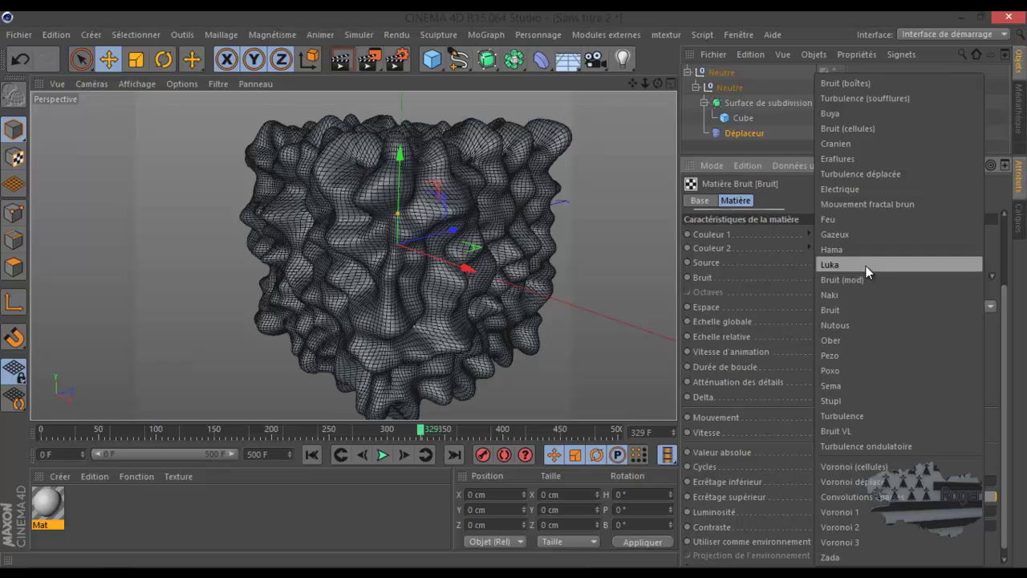
left_click(866, 265)
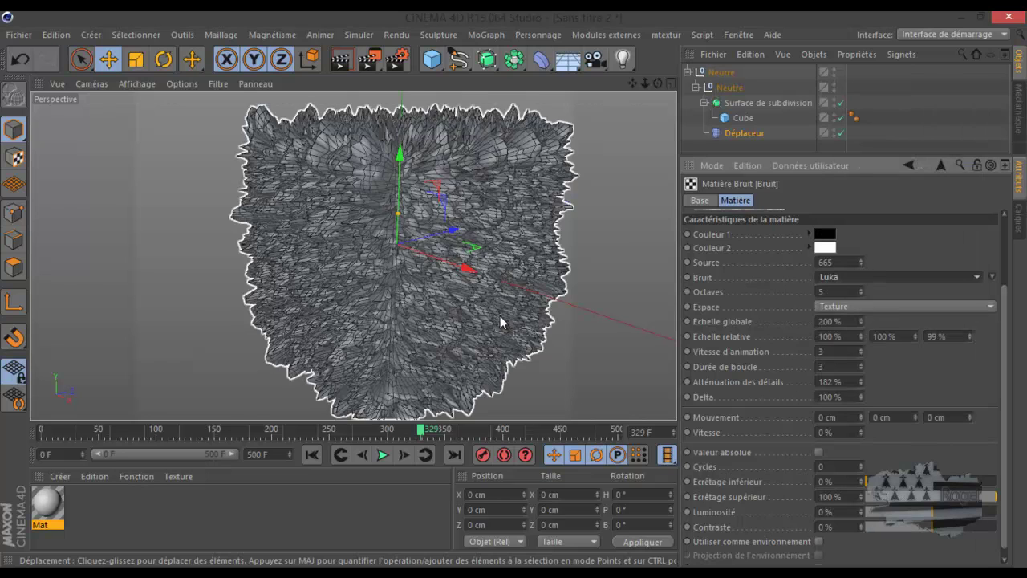
left_click(383, 456)
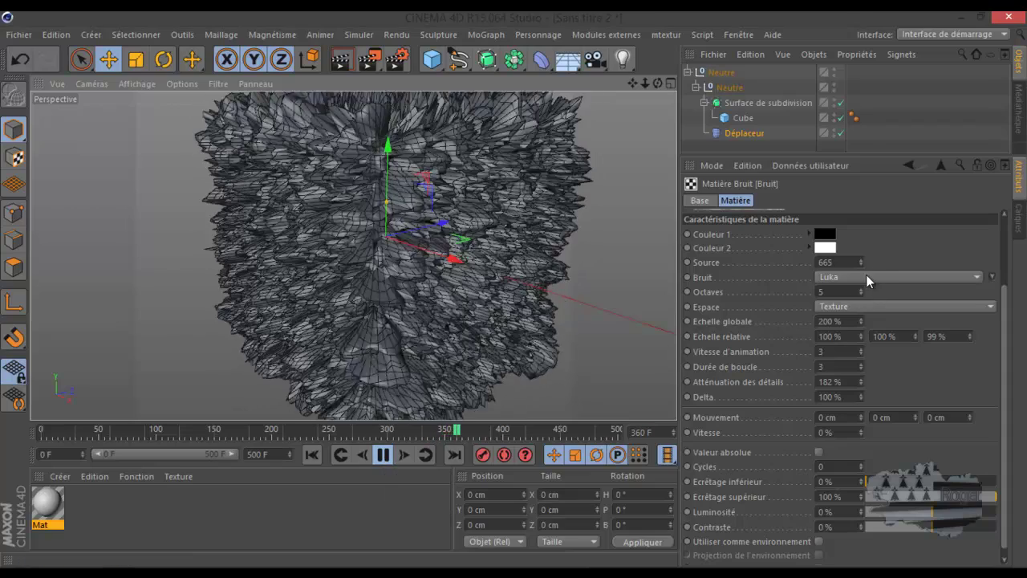
left_click(866, 277)
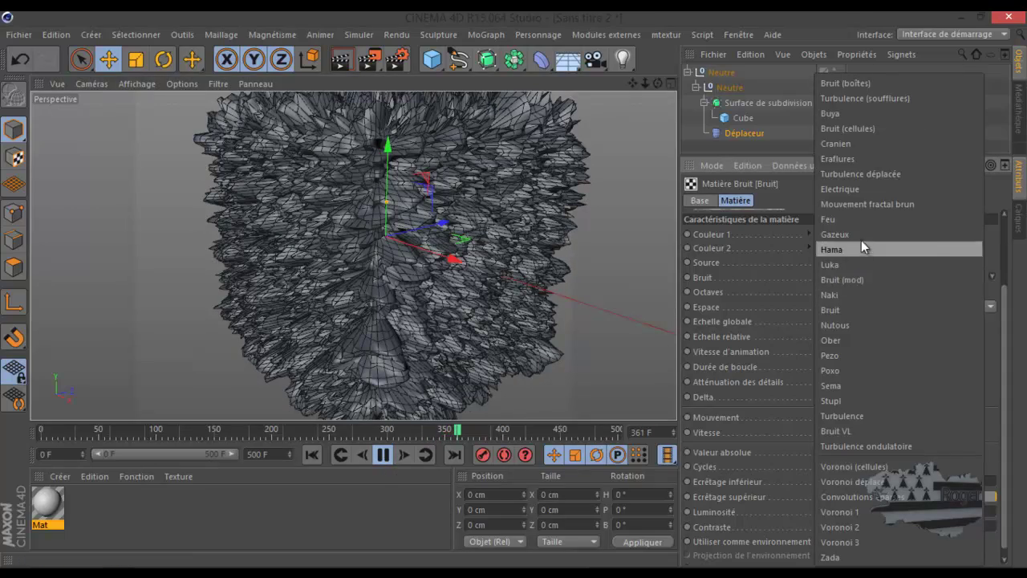
left_click(862, 235)
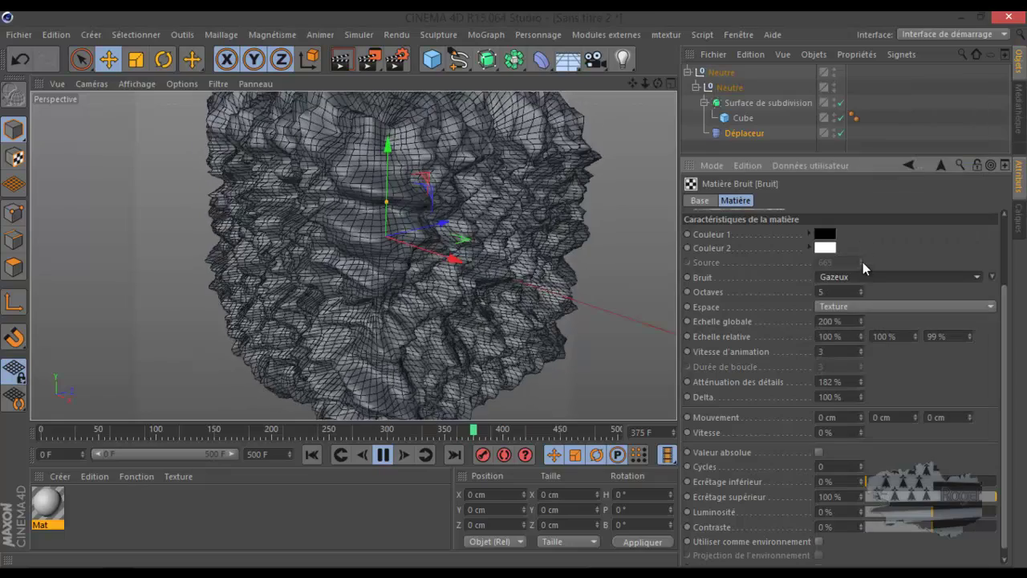
left_click(862, 278)
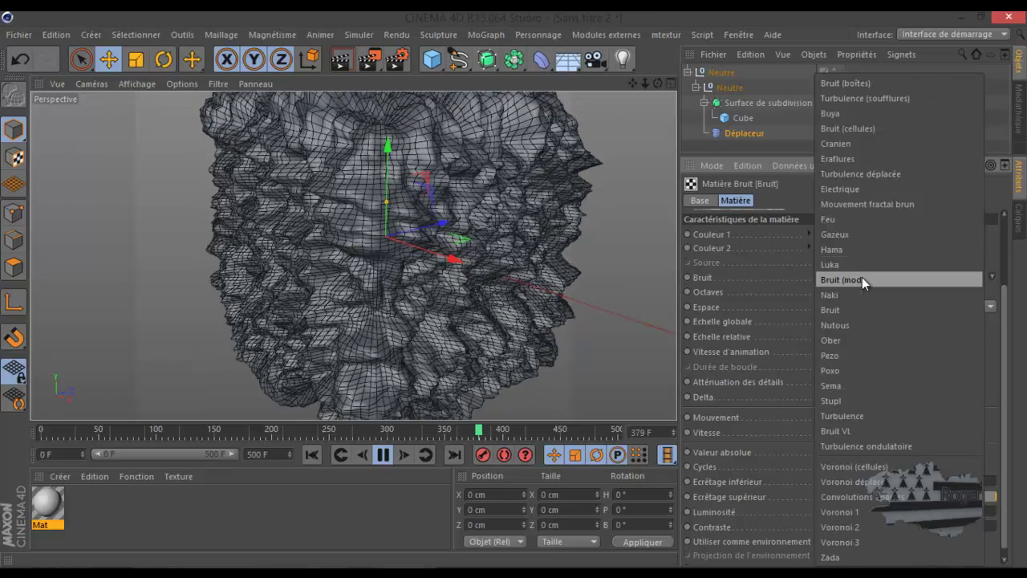
left_click(854, 219)
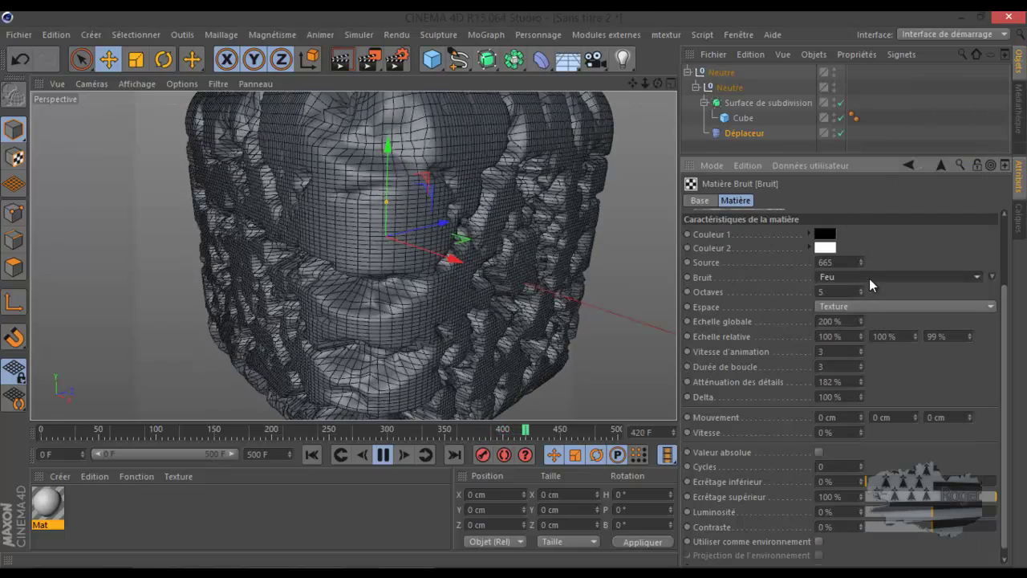
Try Turbulence and Turbulence ondulatoire as the Bruit type during playback
left_click(869, 278)
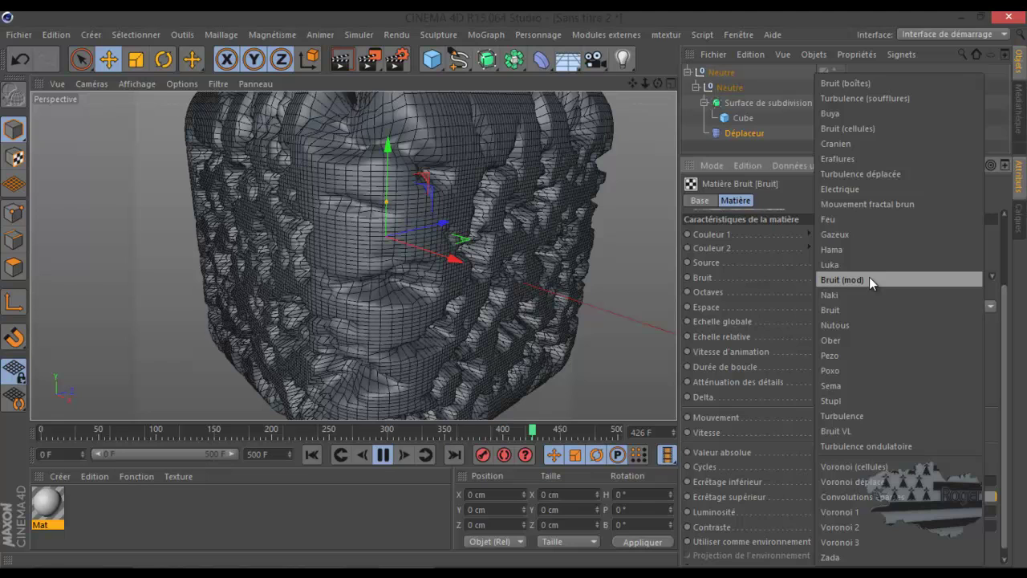
left_click(860, 415)
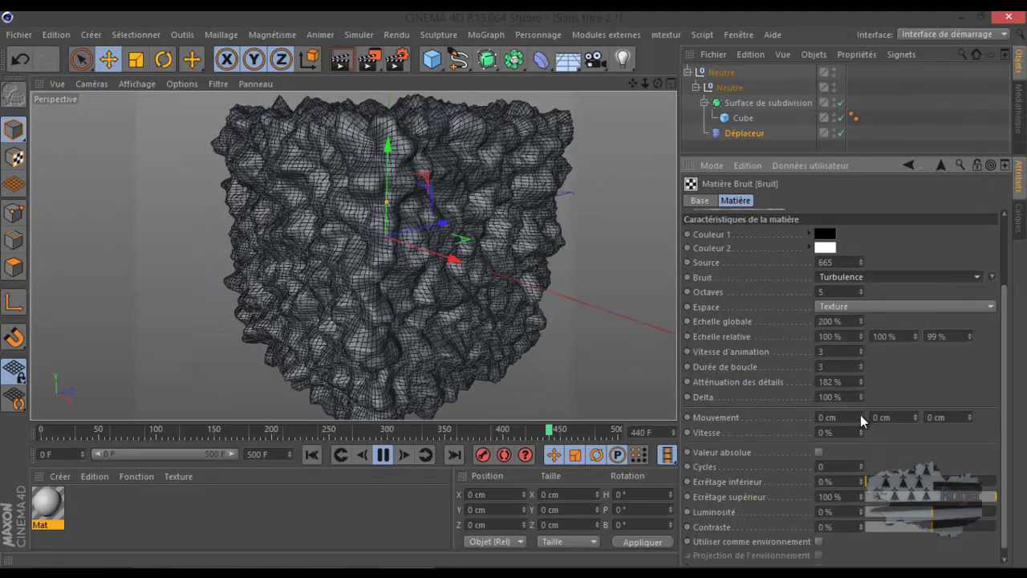
left_click(873, 276)
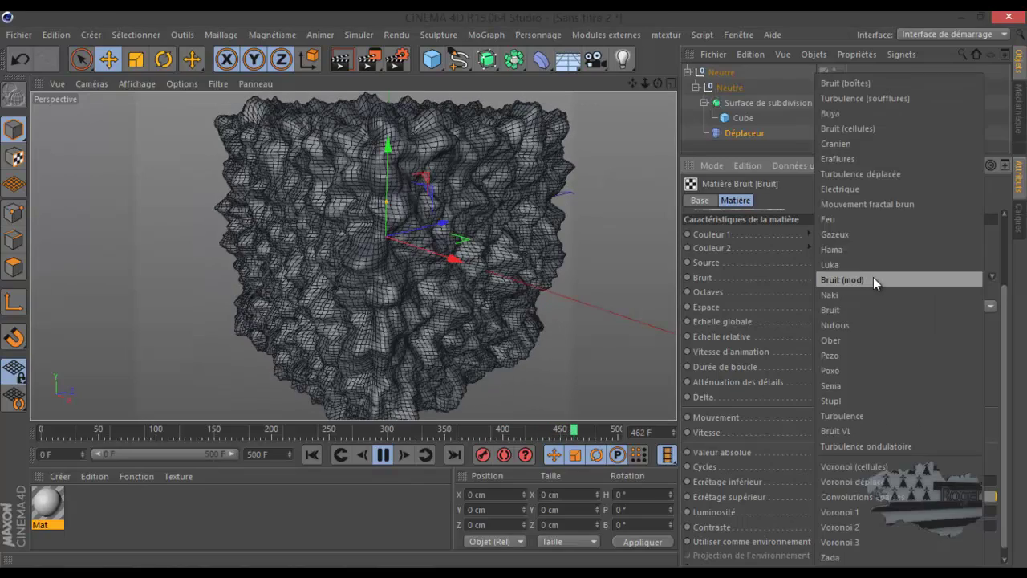
left_click(886, 446)
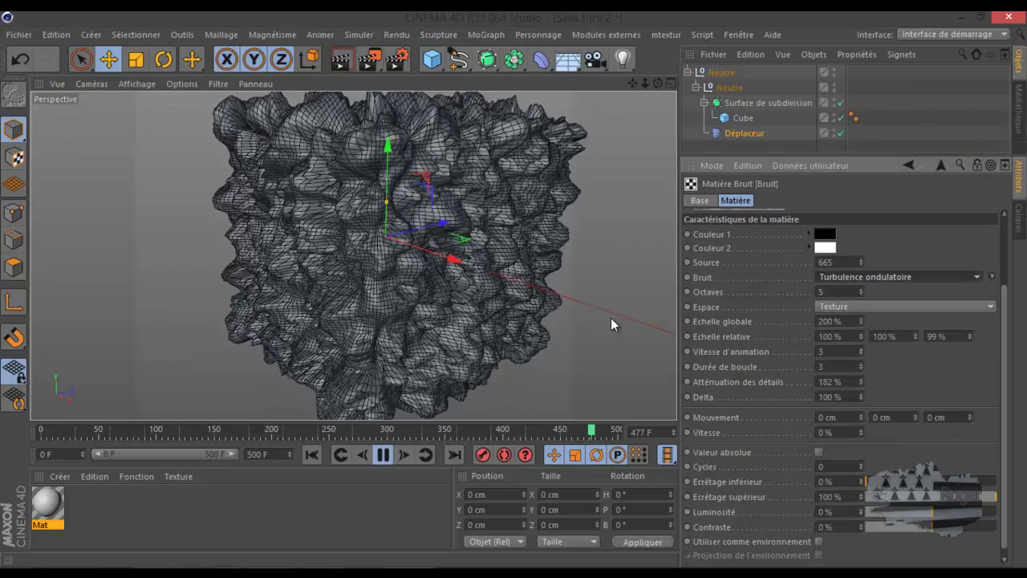
Set the shader's Bruit type to Bruit (mod), and stop the playback with nothing selected
left_click(891, 278)
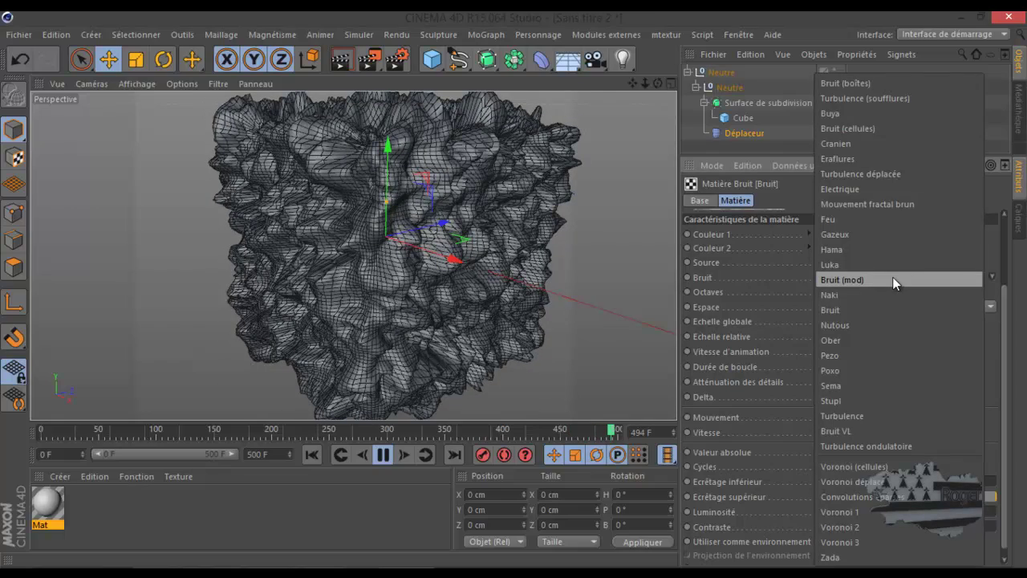
left_click(880, 280)
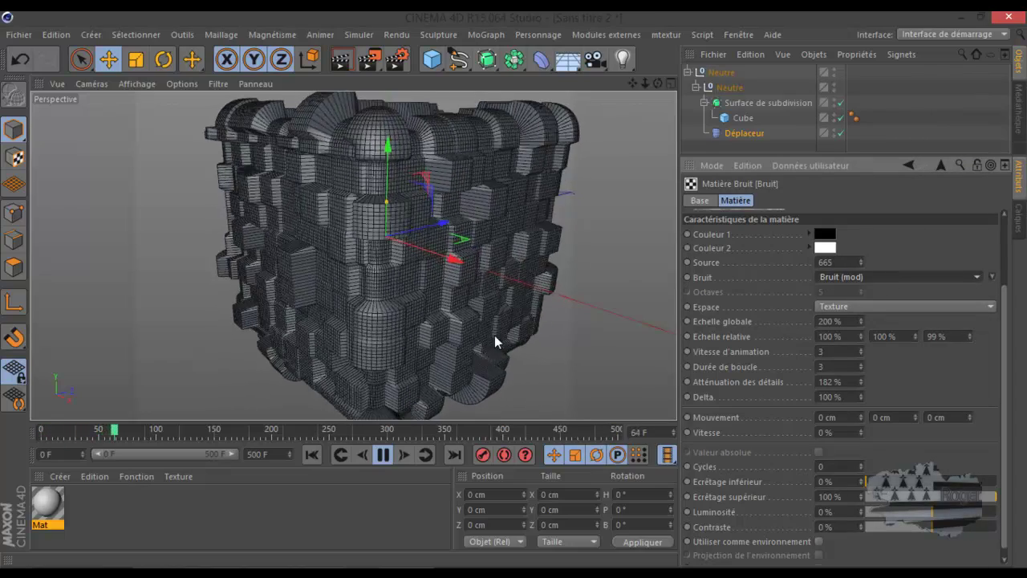
left_click(383, 455)
left_click(608, 333)
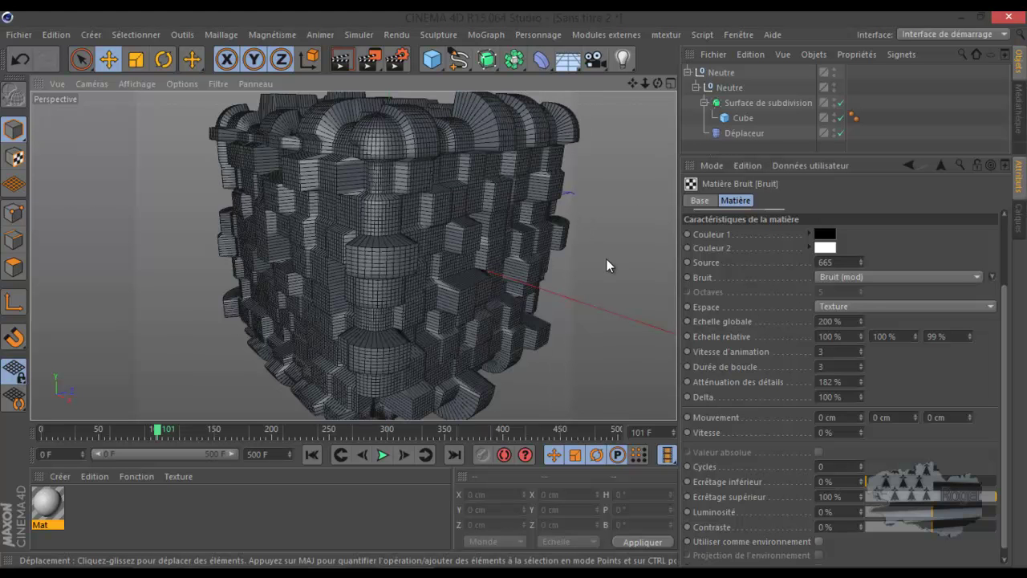
Play the Bruit (mod) animation with the whole displaced cube in view, and stop it
scroll(606, 258, "down", 2)
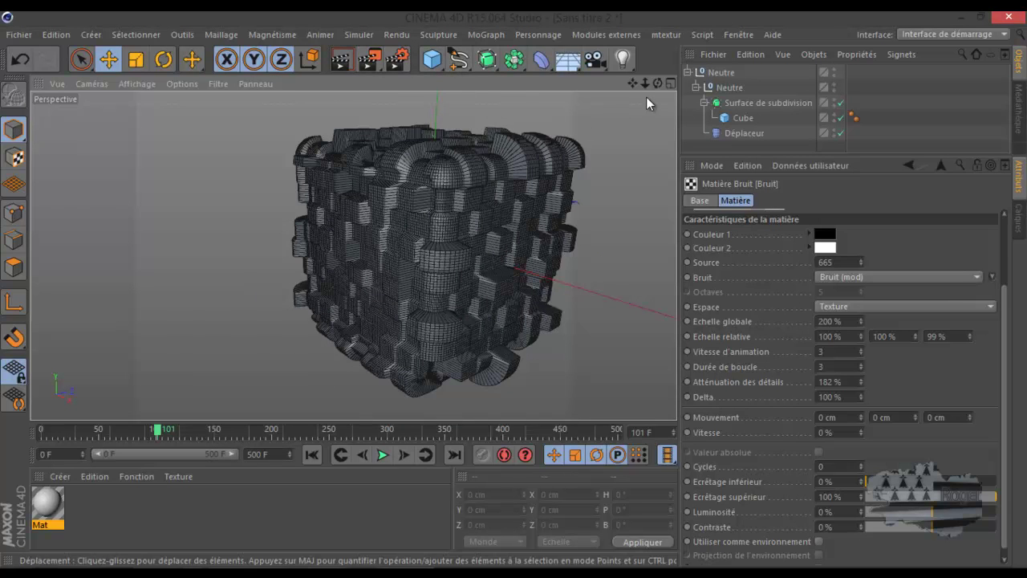
left_click_drag(631, 83, 514, 288)
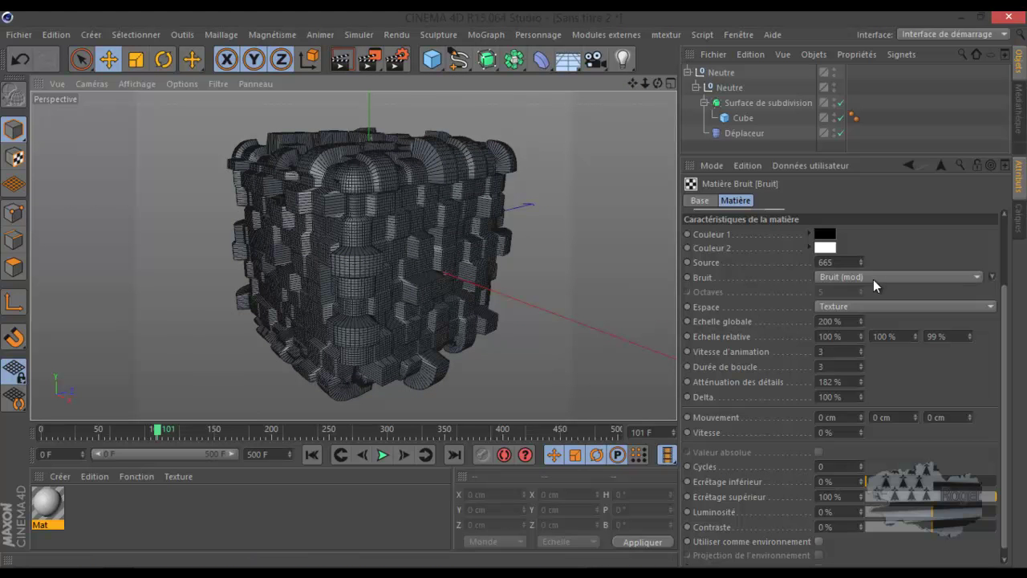
key("F8")
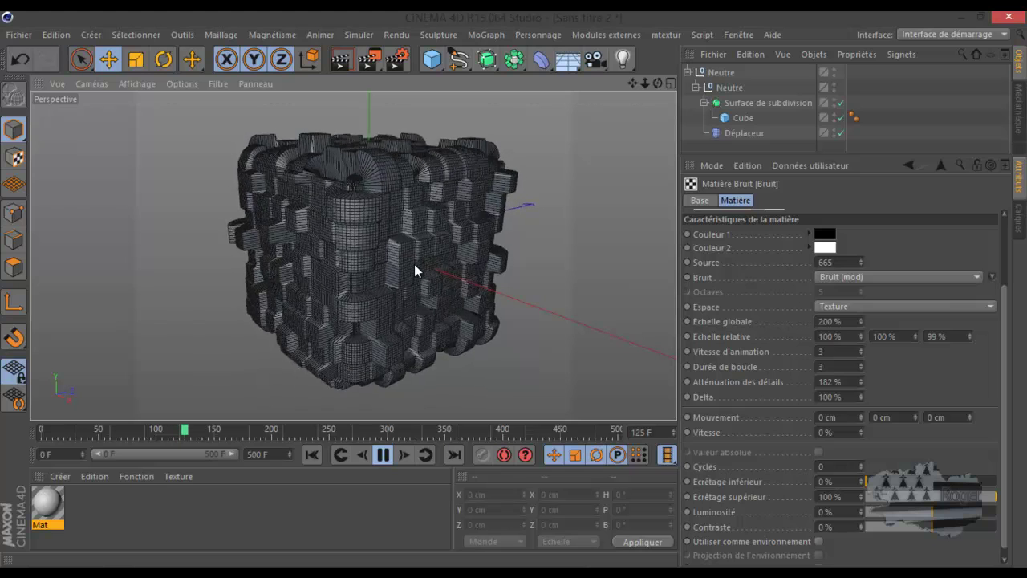
left_click(382, 457)
Try Zada and Voronoi 3 as the Bruit type, and switch back to Bruit (mod)
left_click(875, 278)
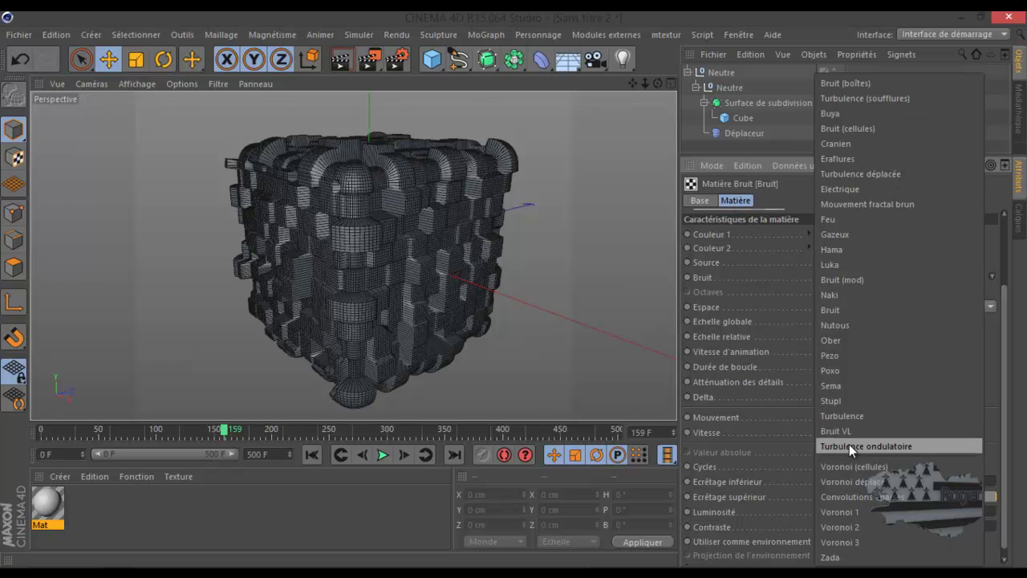
left_click(831, 557)
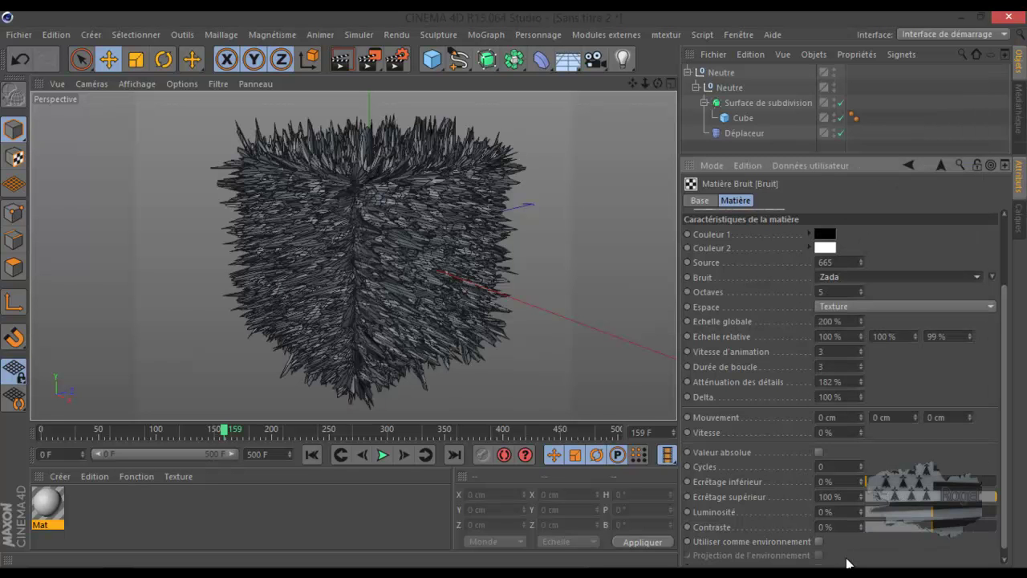
left_click(857, 277)
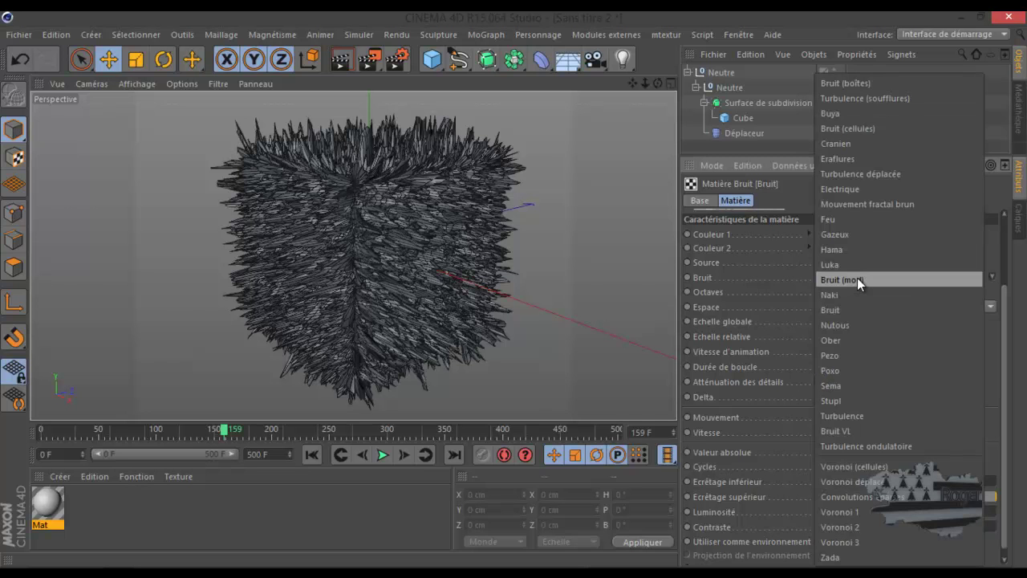
left_click(857, 541)
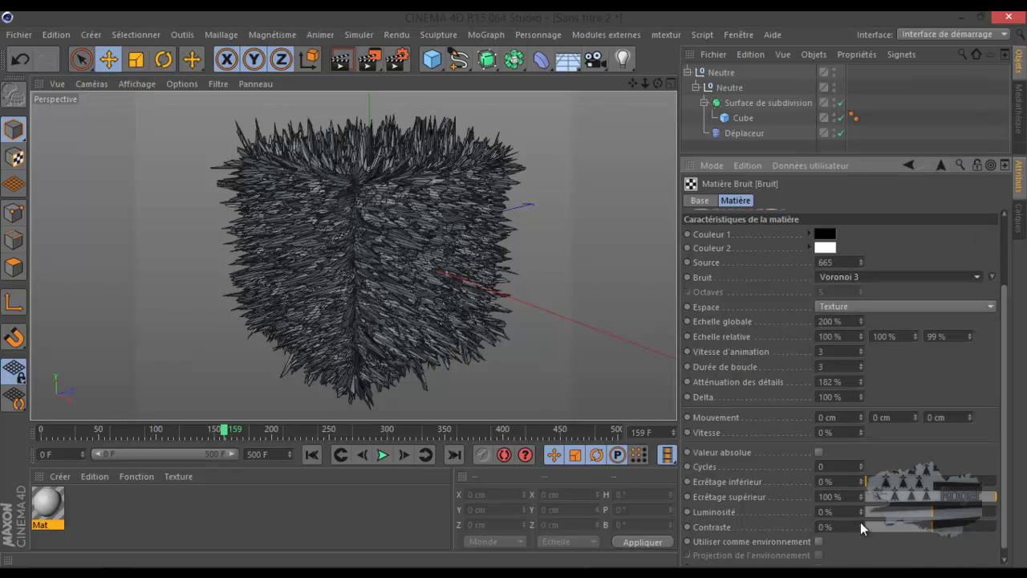
left_click(870, 277)
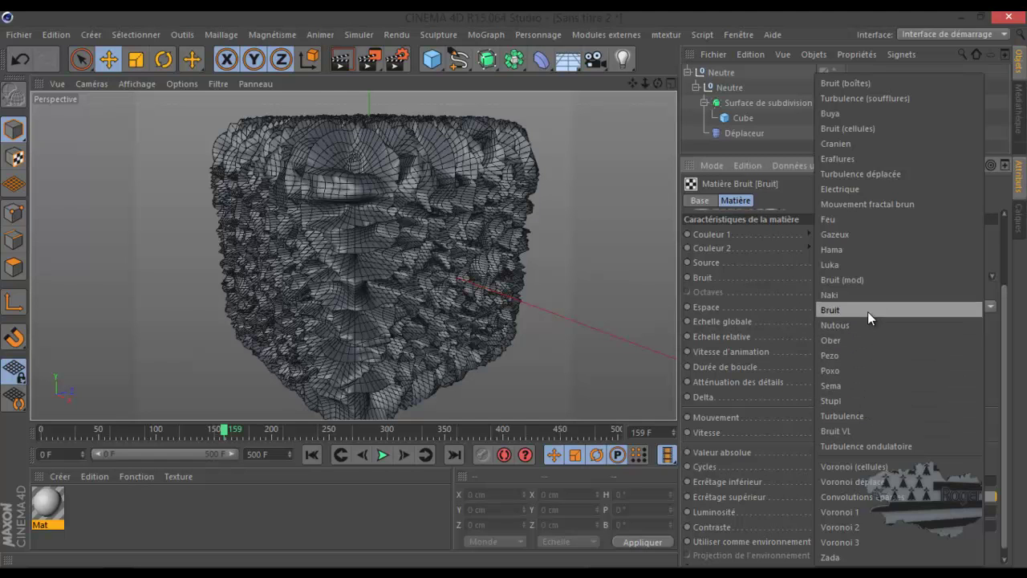
left_click(870, 280)
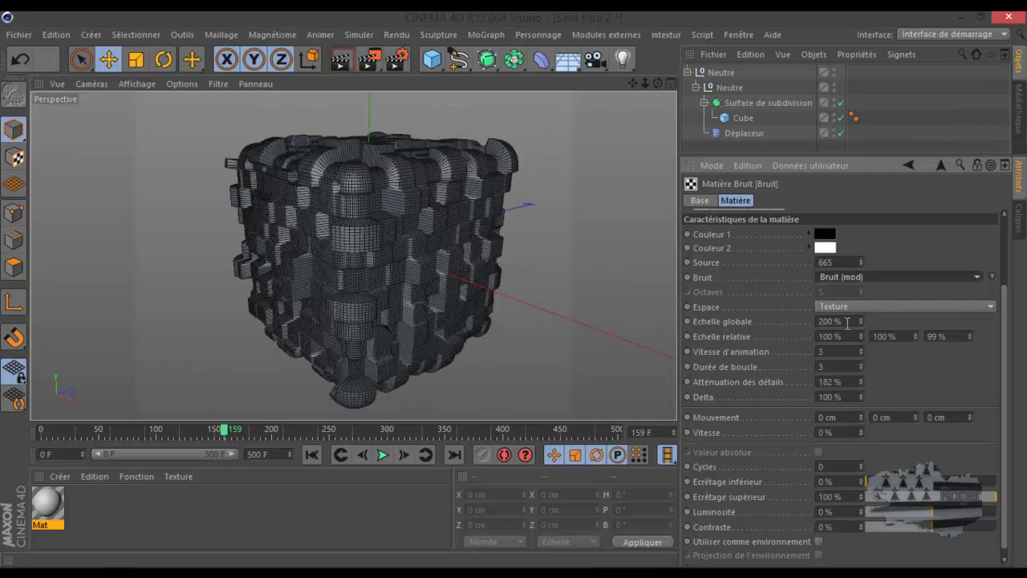
Set the shader's Echelle globale to 100 % and inspect the displaced cube up close
left_click_drag(819, 321, 825, 323)
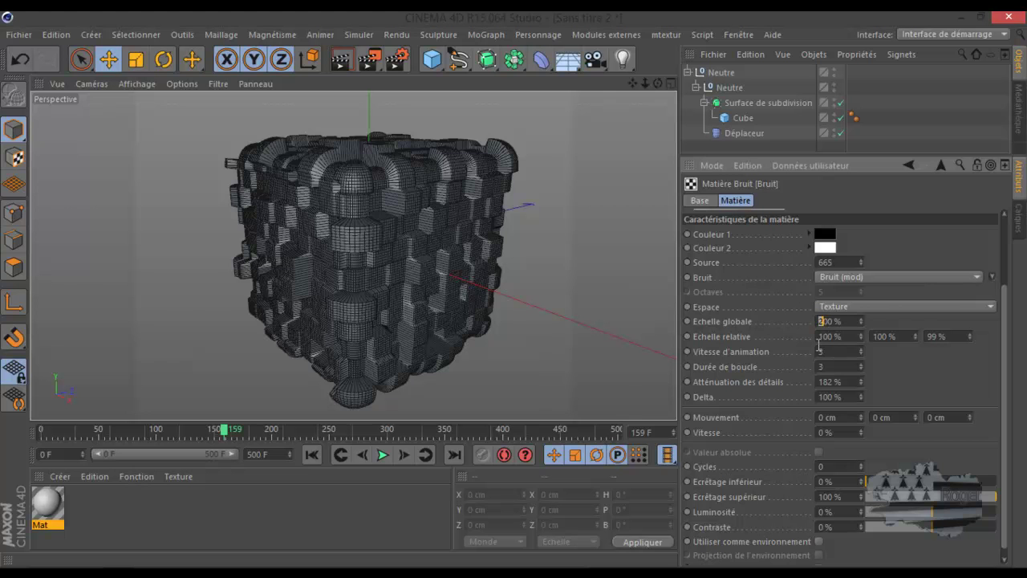
type("1")
key("Return")
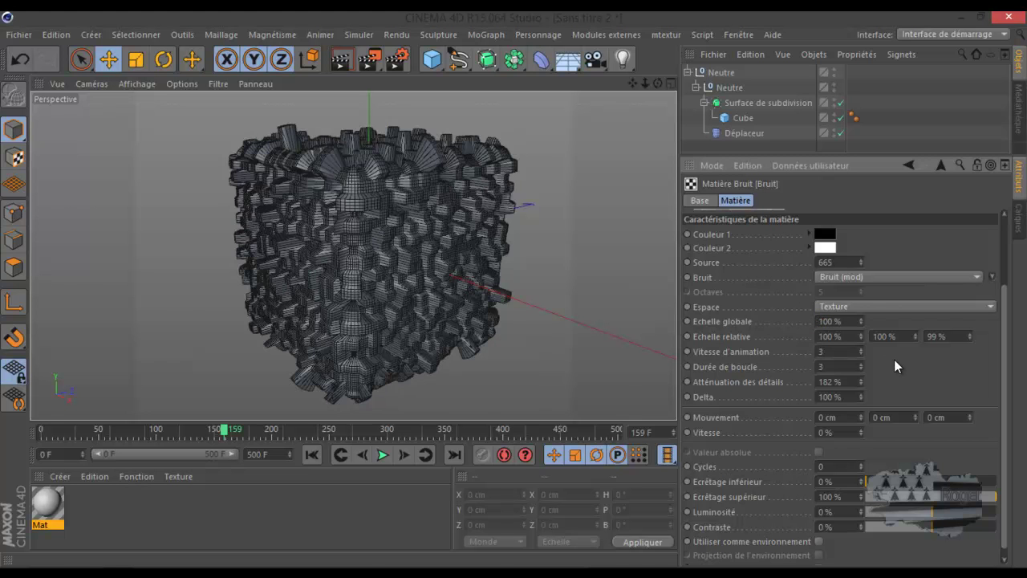
scroll(414, 302, "up", 6)
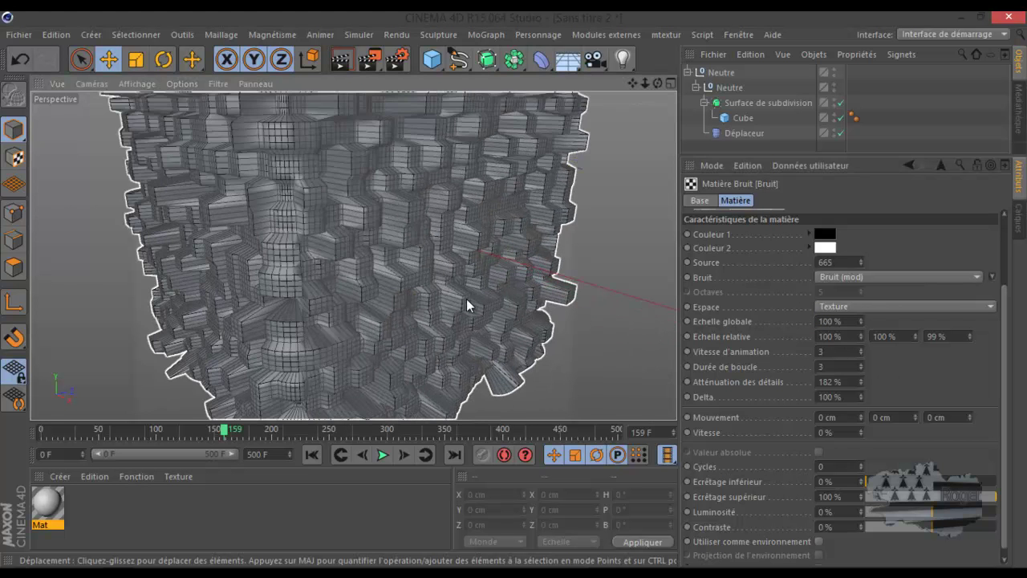
scroll(504, 313, "down", 5)
While the animation plays, set the shader's Echelle globale to 400 %, and stop the playback
left_click(382, 454)
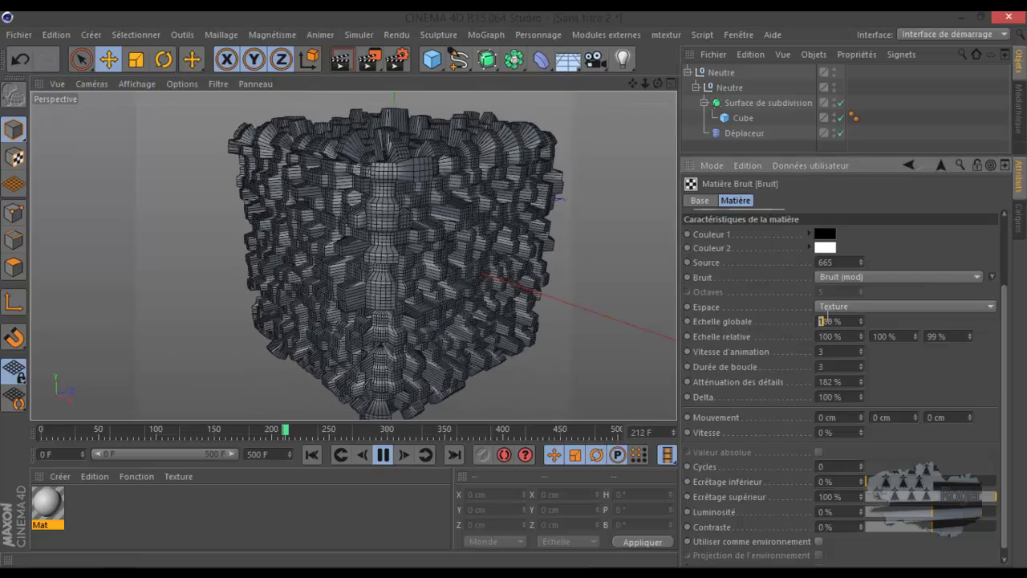
type("4")
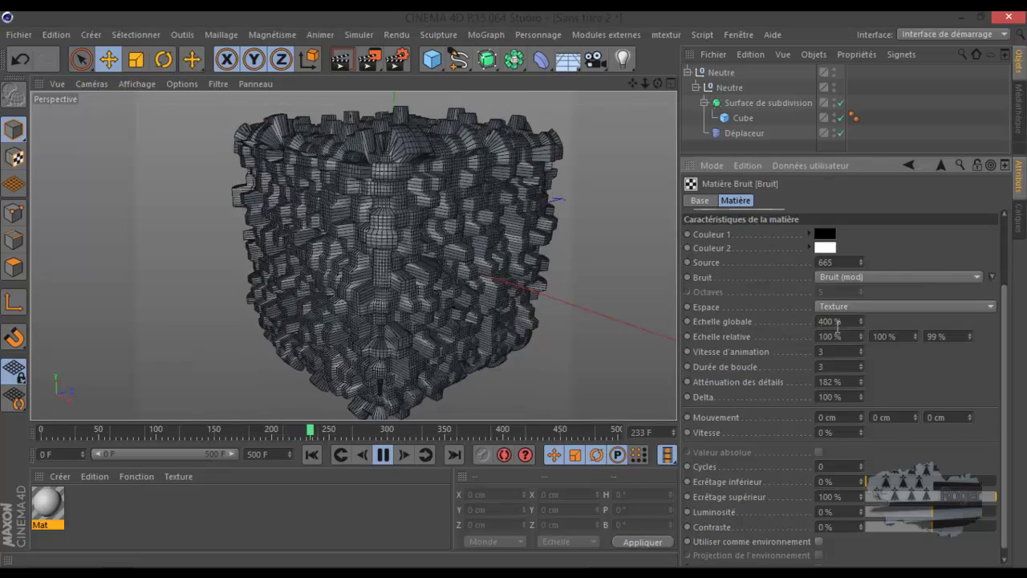
left_click(902, 369)
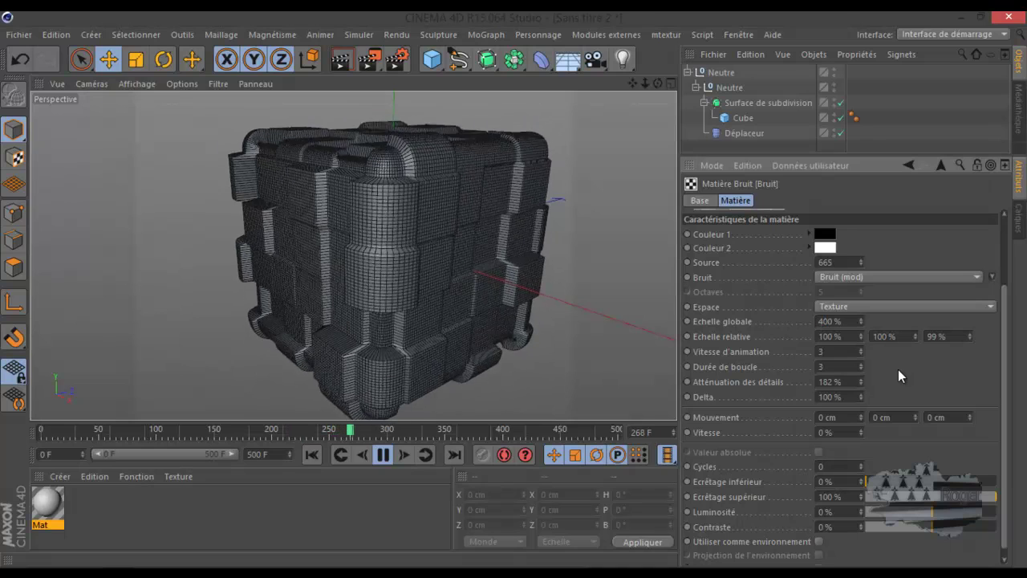
left_click(385, 455)
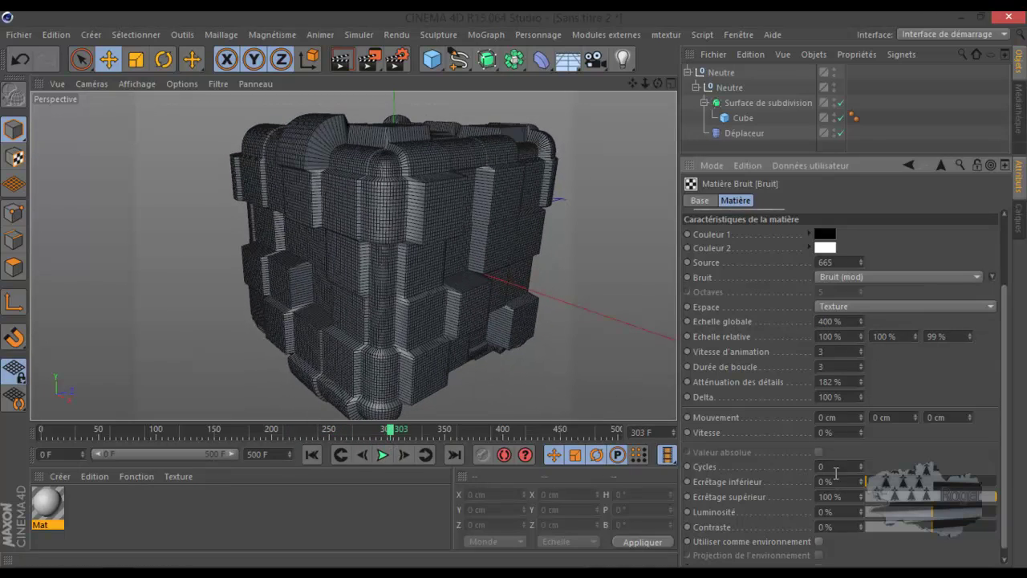
Examine the Bruit shader's preview image and review the available Espace and Bruit choices without changing them
left_click_drag(1005, 400, 1002, 334)
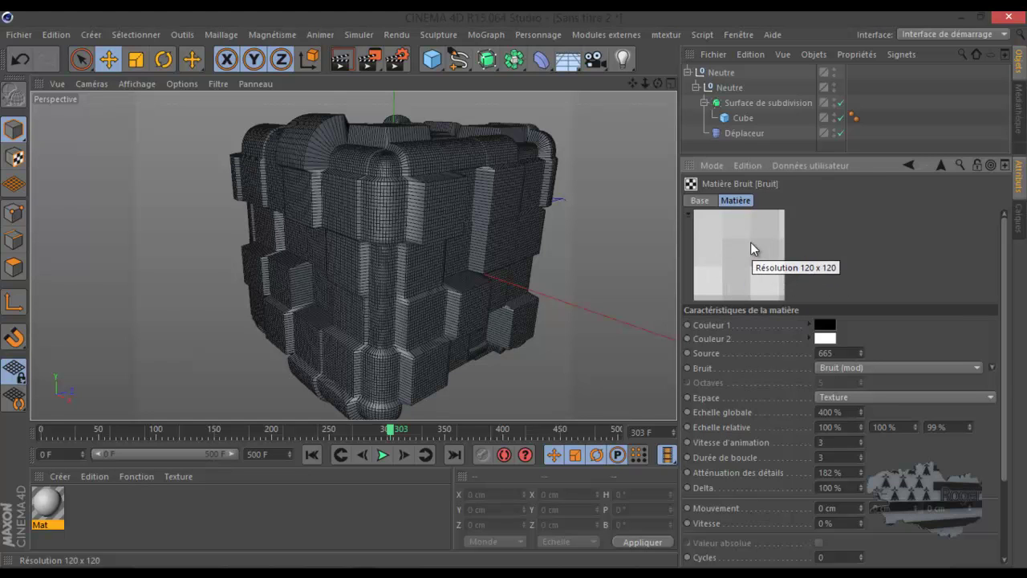
left_click(688, 216)
left_click(688, 216)
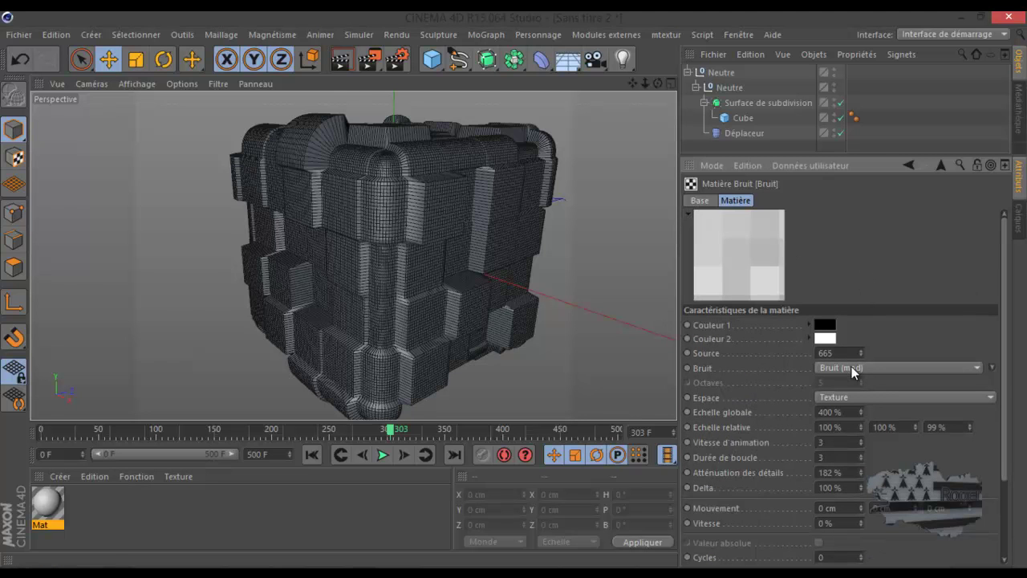
left_click(852, 396)
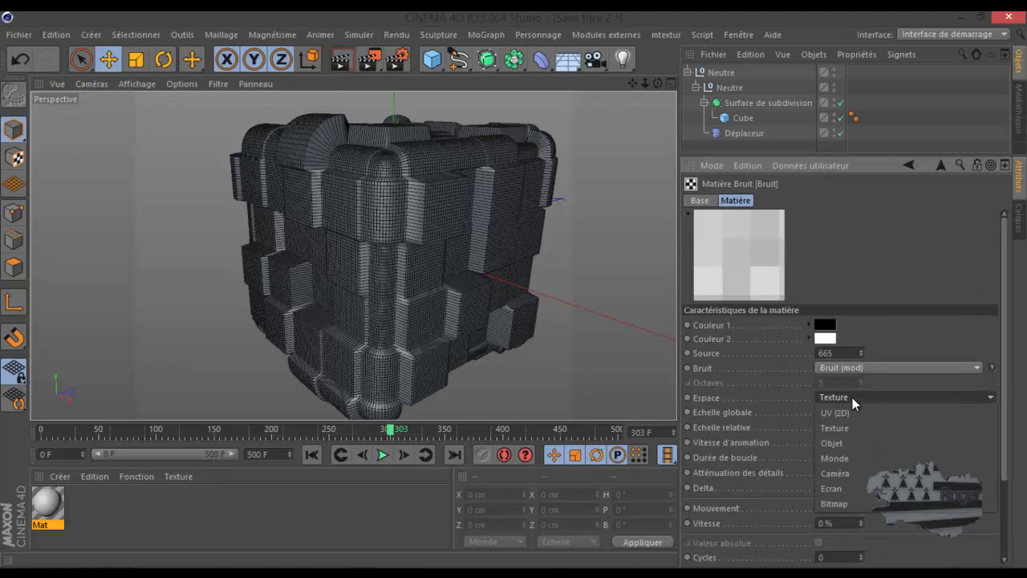
left_click(852, 397)
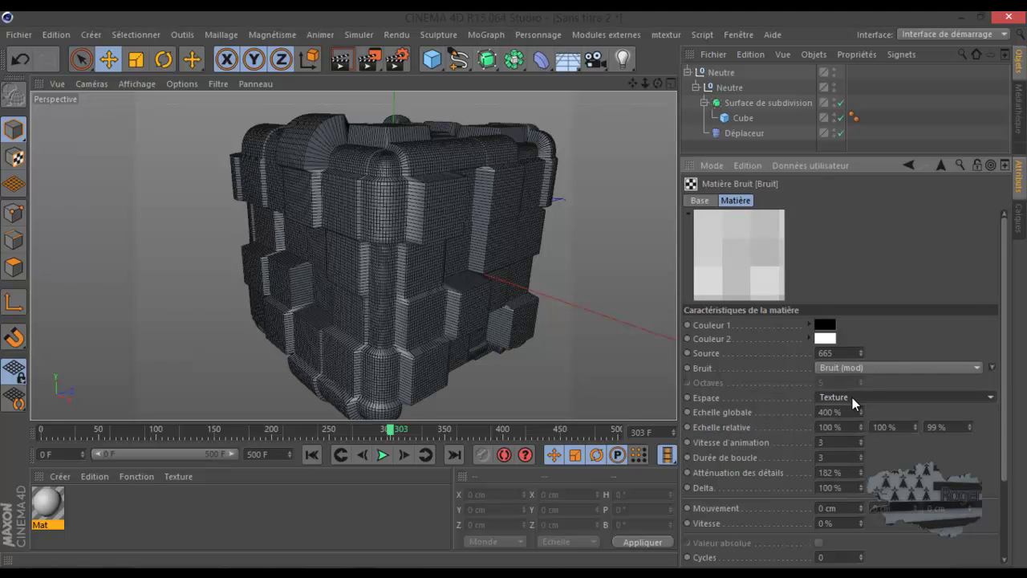
left_click(858, 367)
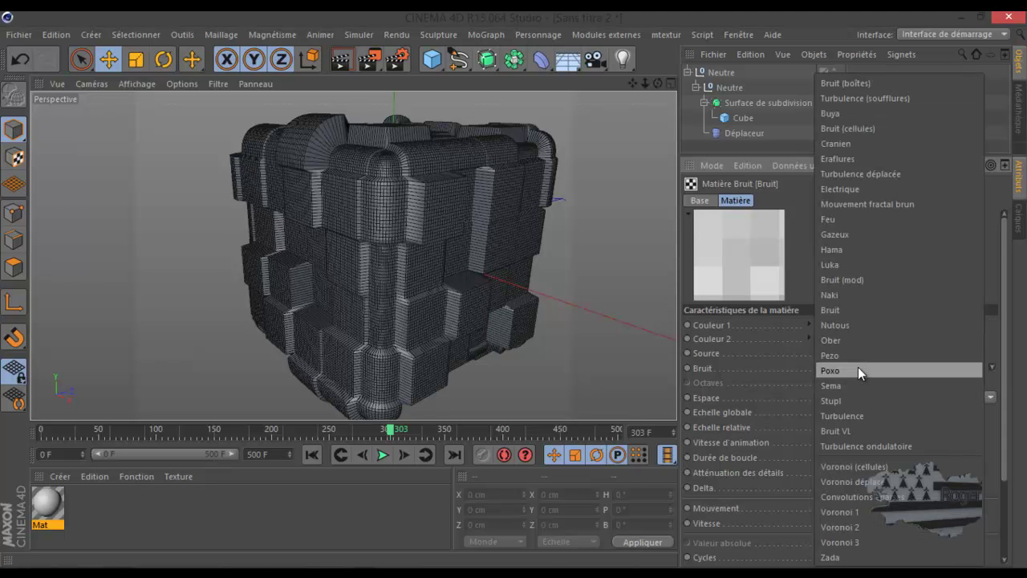
left_click(738, 238)
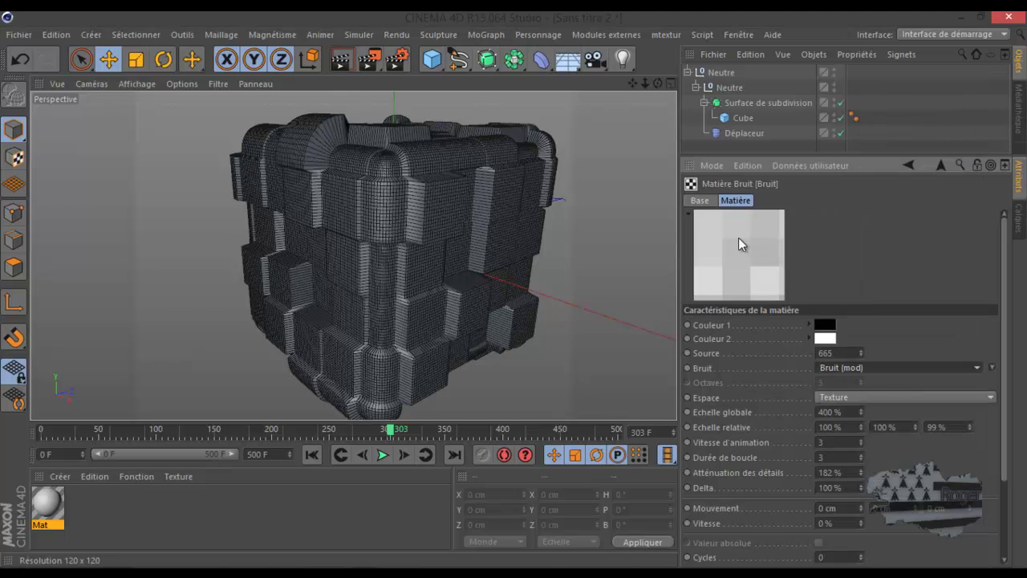
Show the Bruit shader's preview in a separate window, enlarge it to full screen to inspect the pattern, and close it
right_click(738, 237)
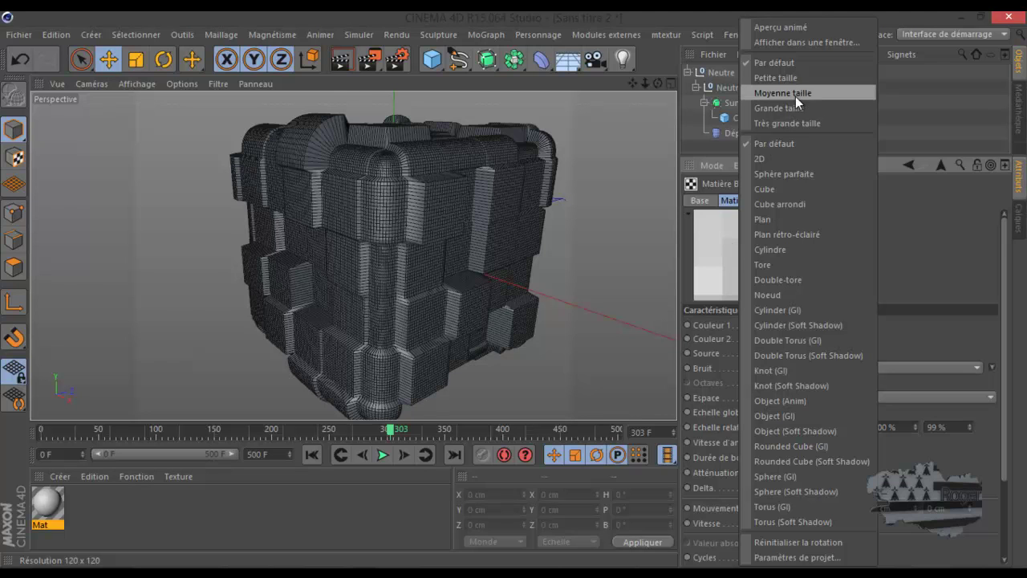
left_click(804, 43)
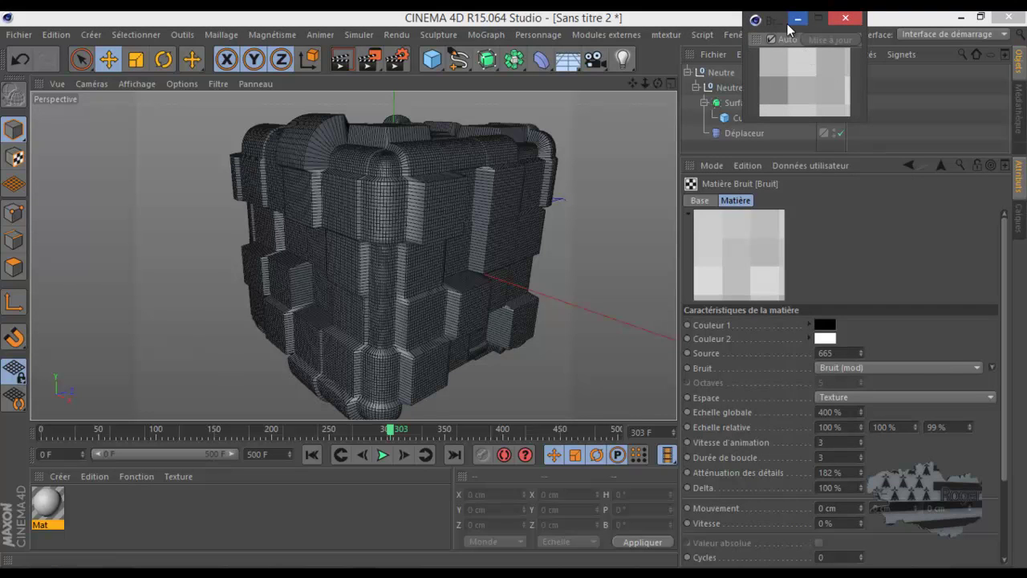
left_click_drag(781, 24, 287, 185)
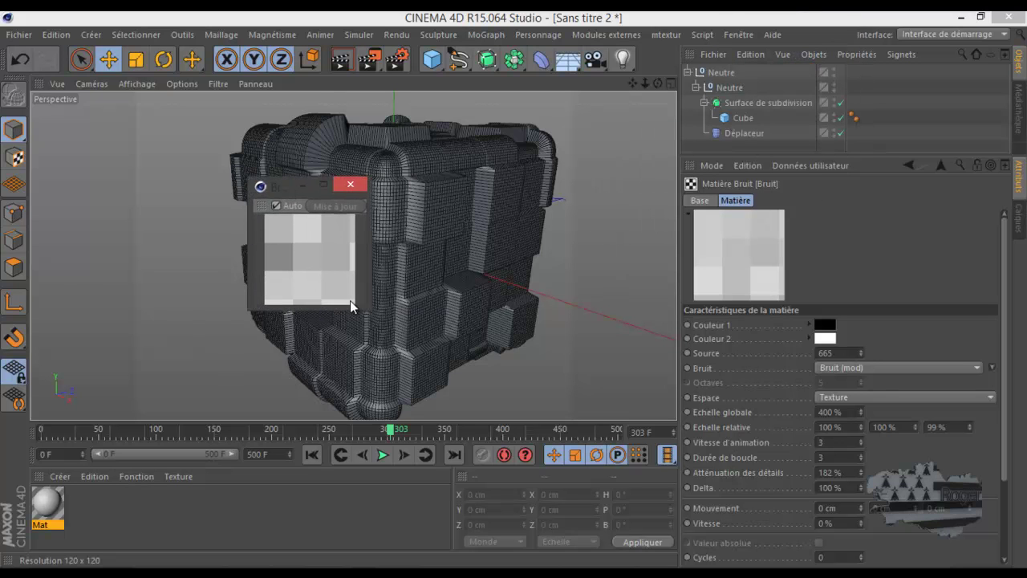
left_click_drag(365, 309, 770, 565)
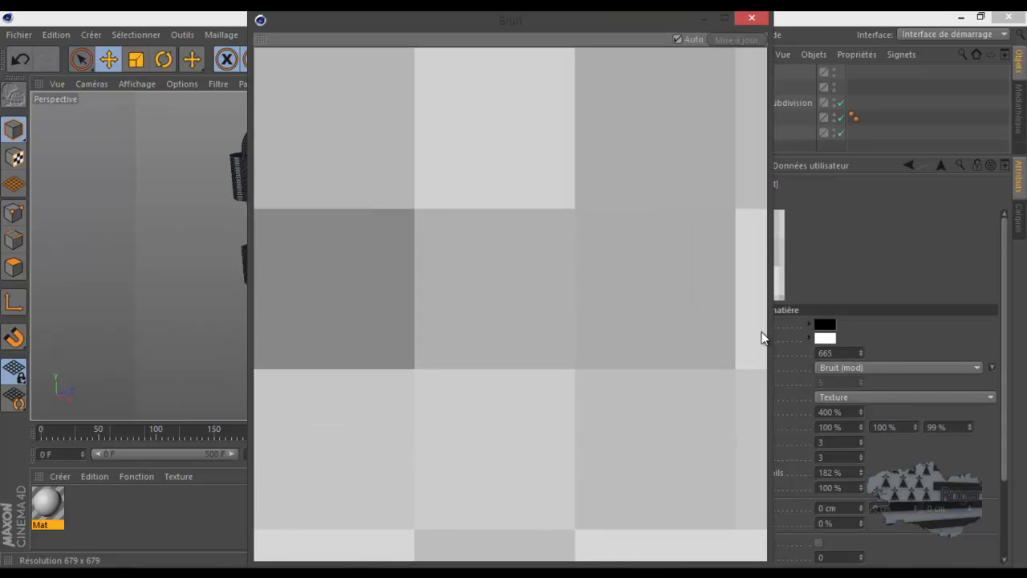
left_click_drag(768, 329, 874, 345)
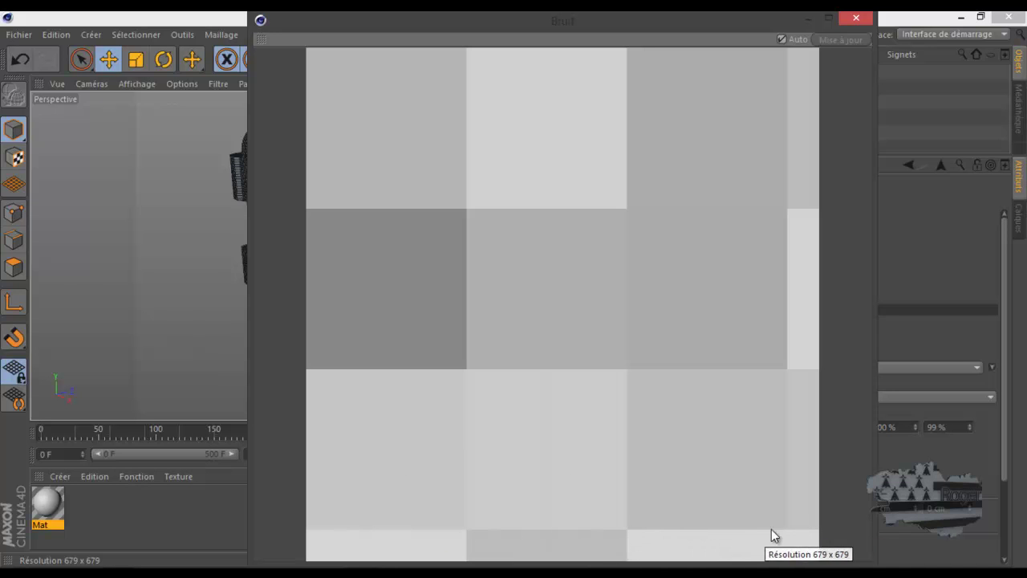
left_click_drag(701, 20, 692, 391)
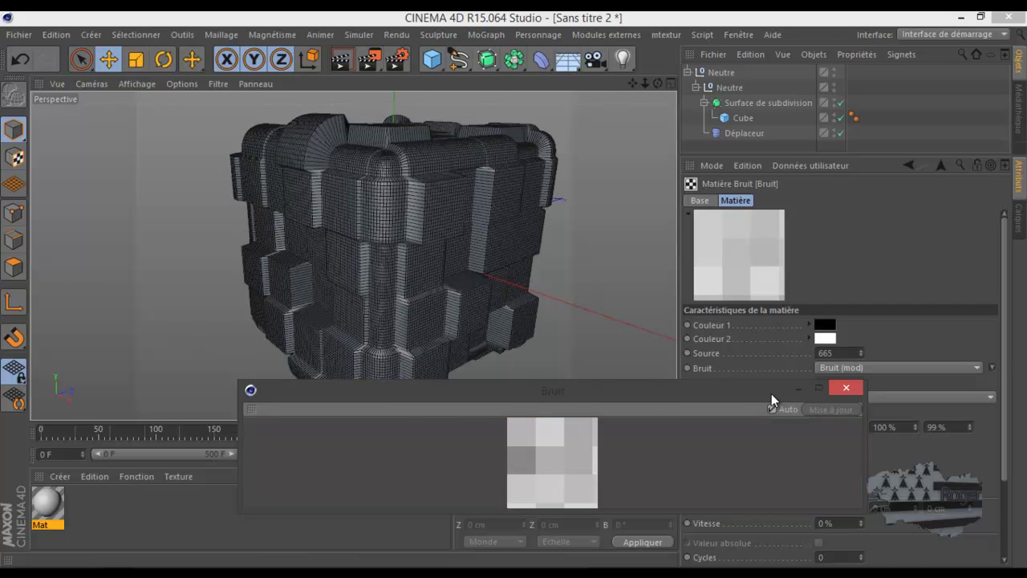
left_click(818, 388)
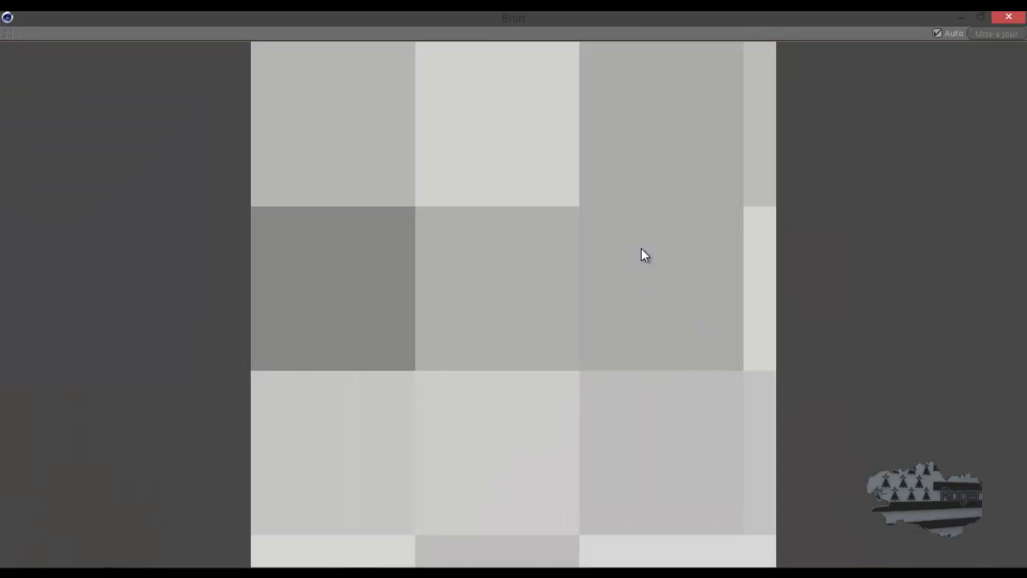
left_click(1009, 17)
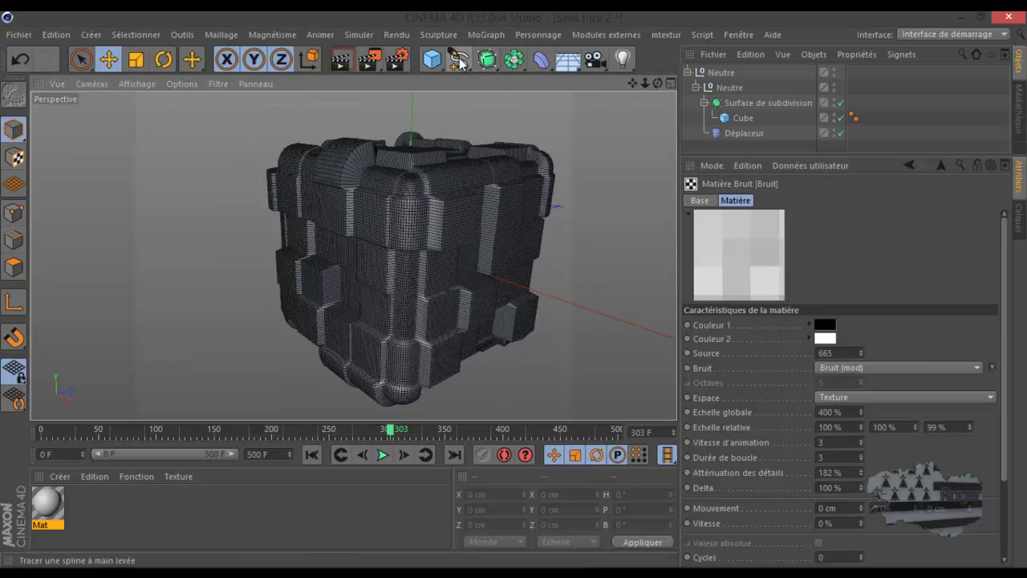
Display the full set of available deformers, deleting the stray Incurvation object added on the way
left_click(541, 60)
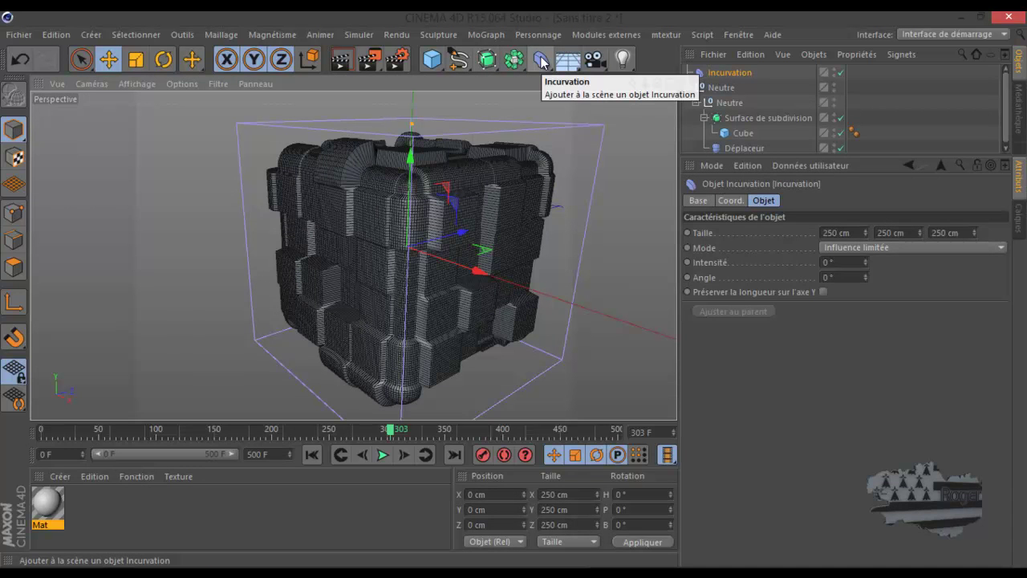
key("Delete")
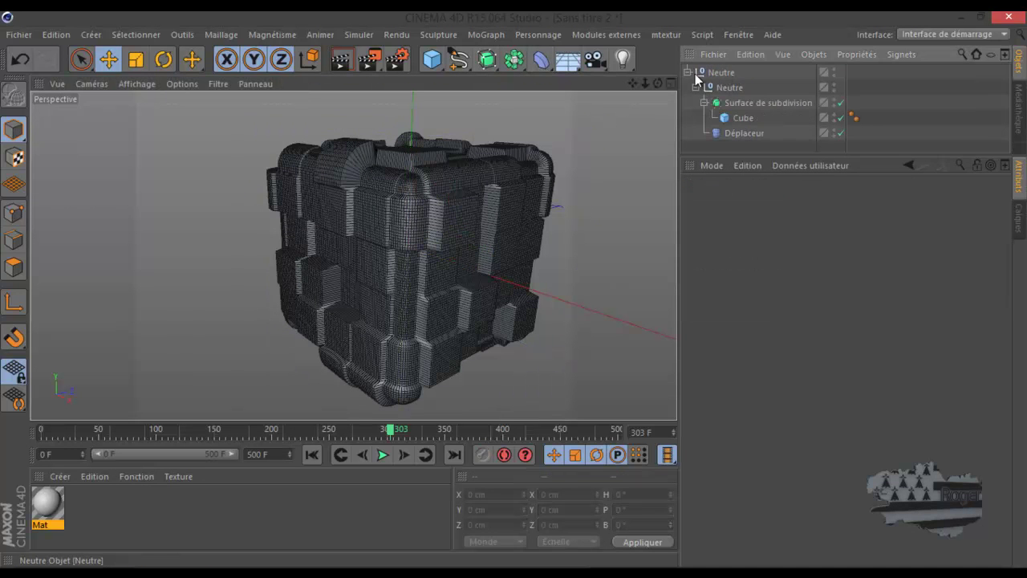
left_click(544, 60)
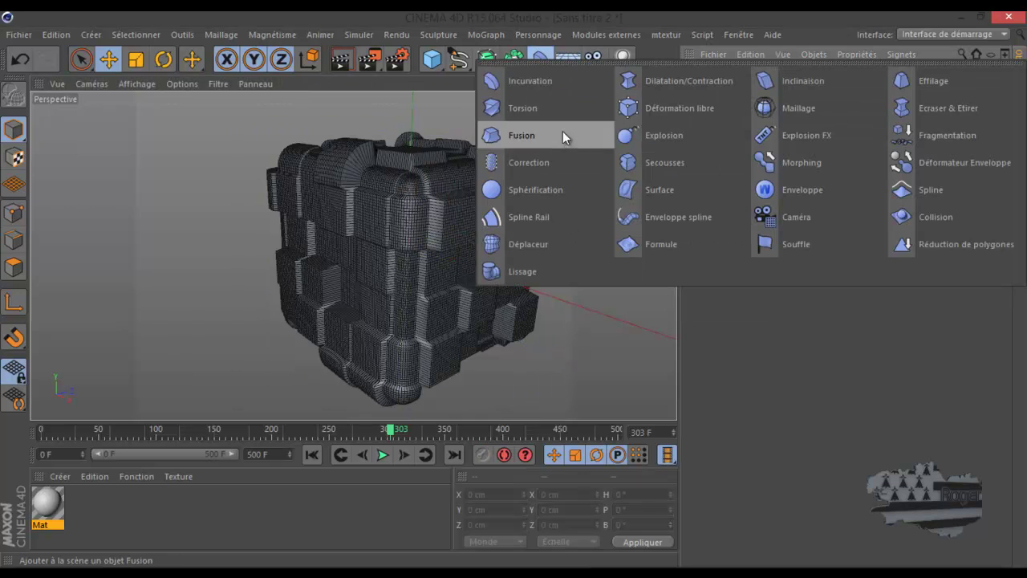